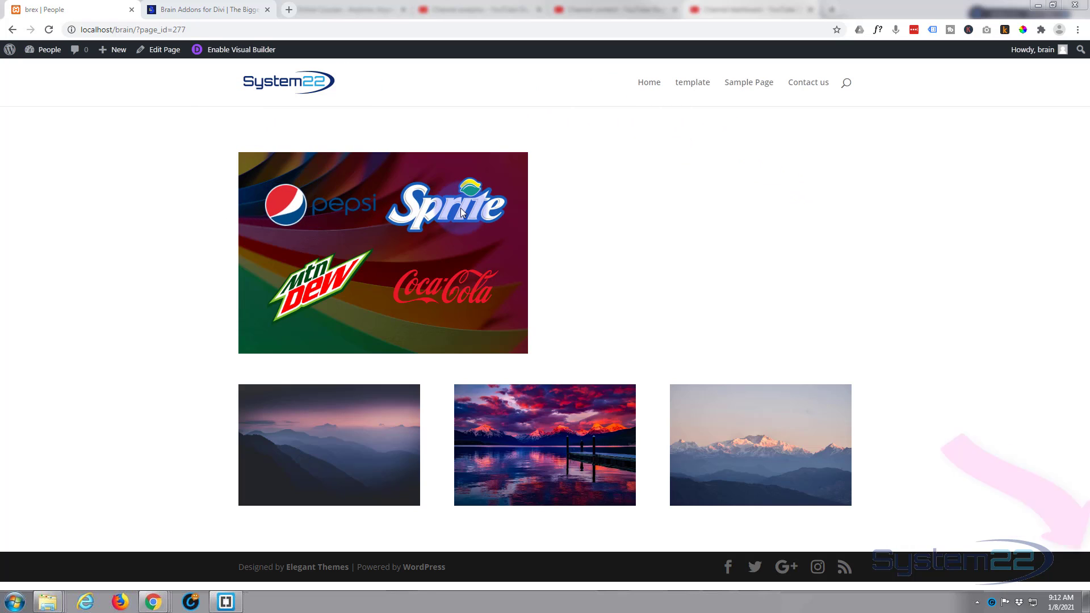
# - Review the free and premium module lists on the Brain Addons website
pyautogui.moveTo(453, 299)
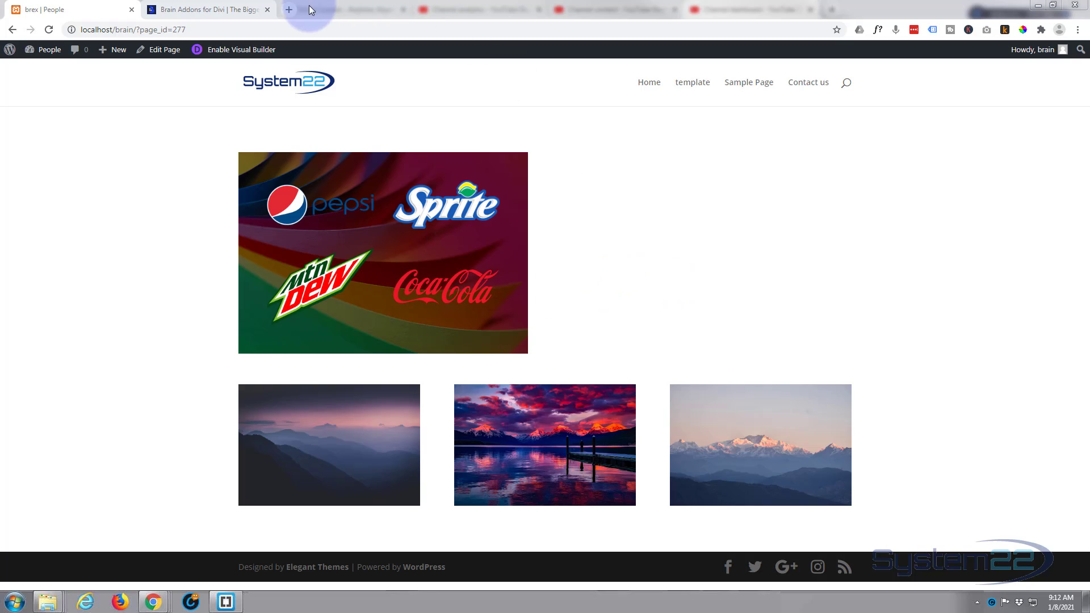
pyautogui.click(215, 11)
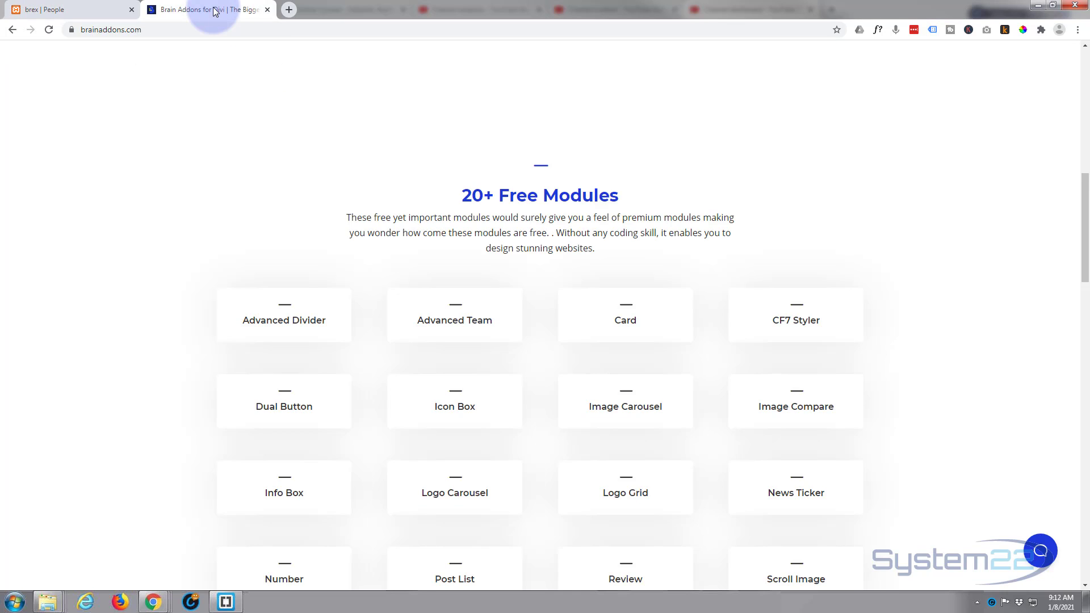
pyautogui.scroll(10, 142, 142)
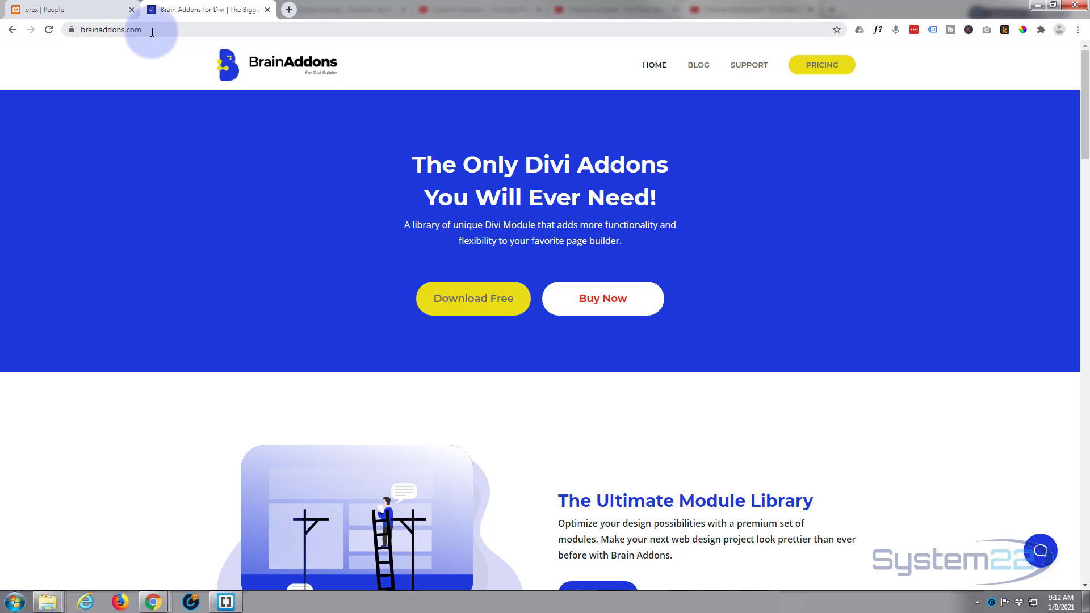
pyautogui.click(443, 298)
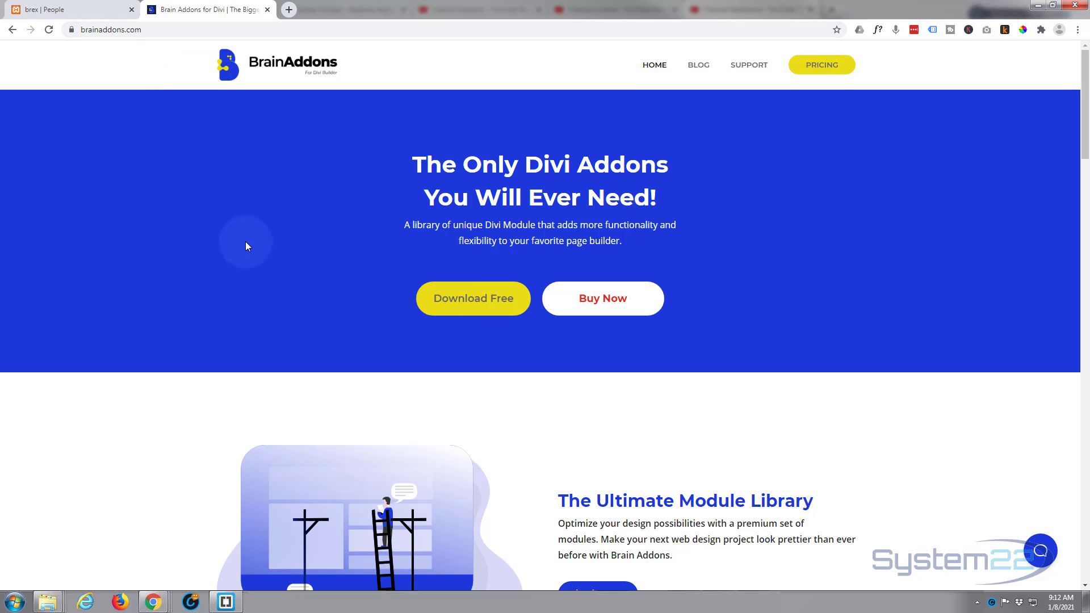
pyautogui.scroll(-13, 245, 241)
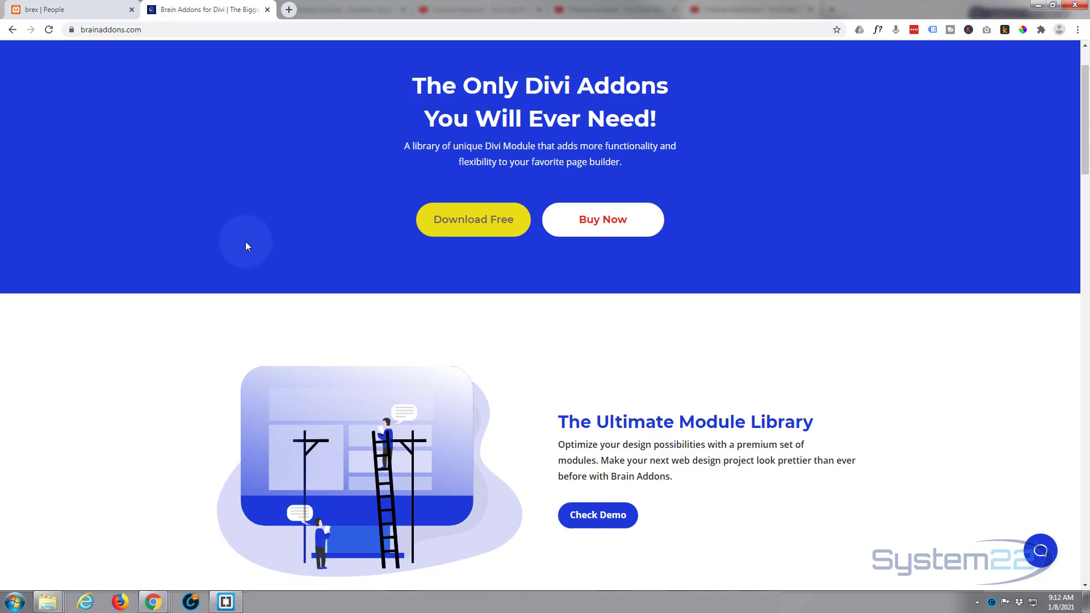
pyautogui.scroll(-1, 245, 240)
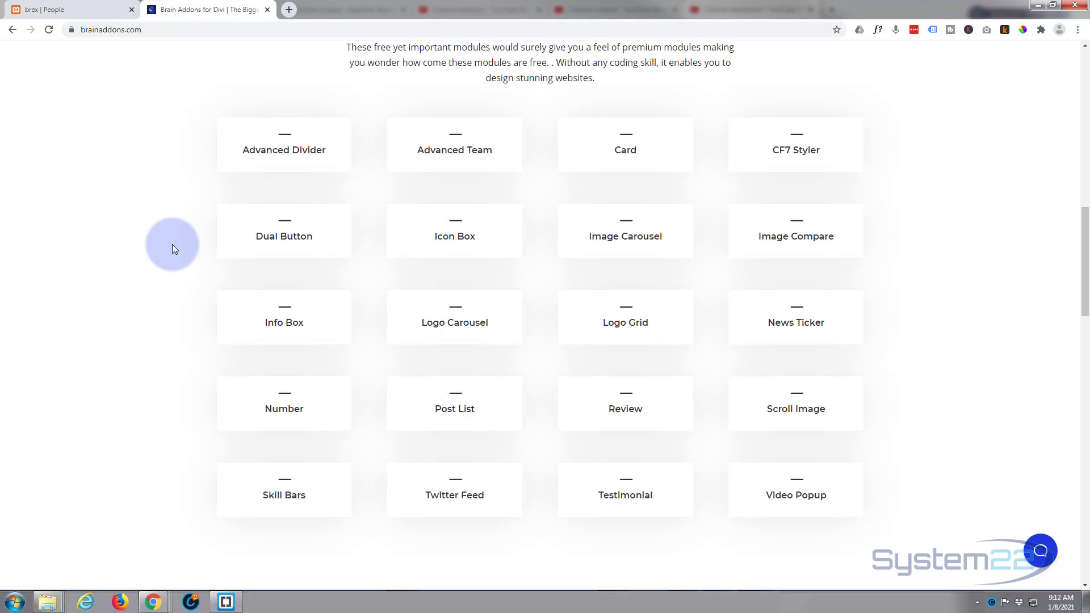
pyautogui.scroll(-8, 172, 244)
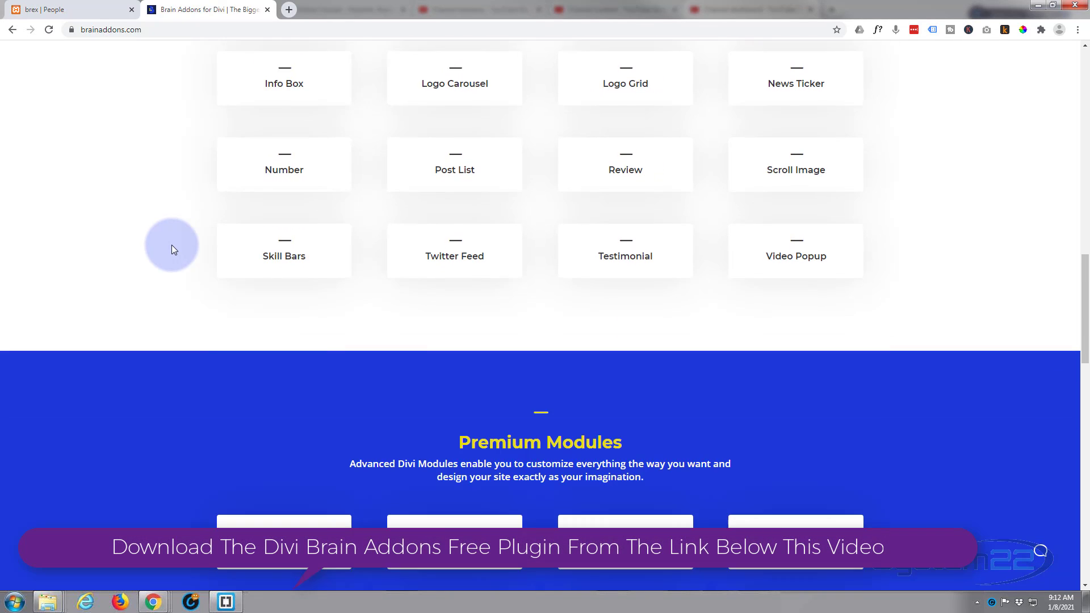
pyautogui.scroll(-2, 172, 249)
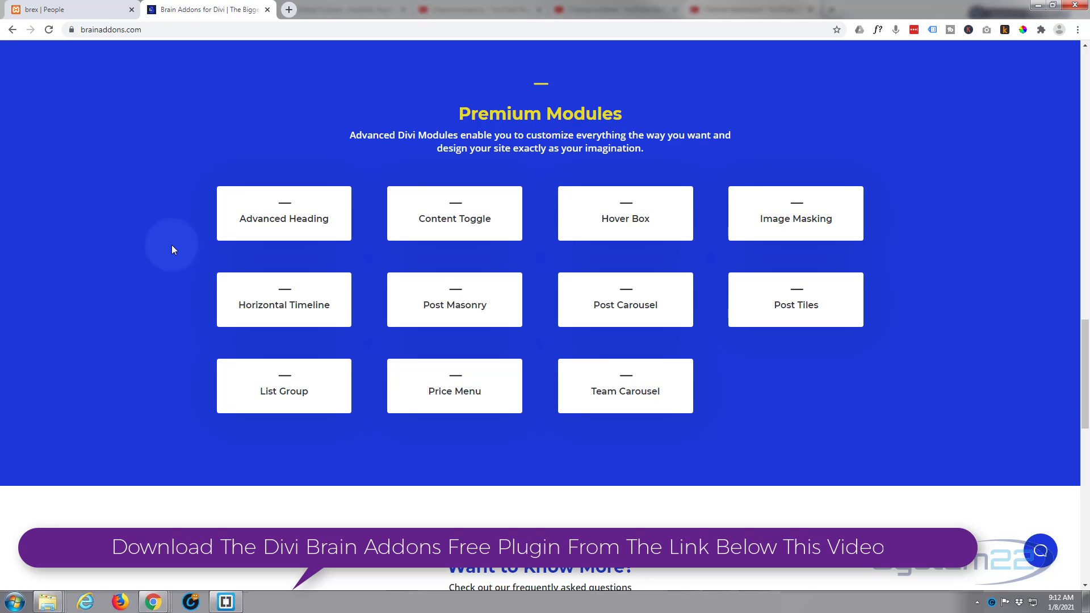
# - Open the People page in Visual Builder and insert a Brain Logo Grid module in the empty column, moving its settings window aside
pyautogui.click(54, 9)
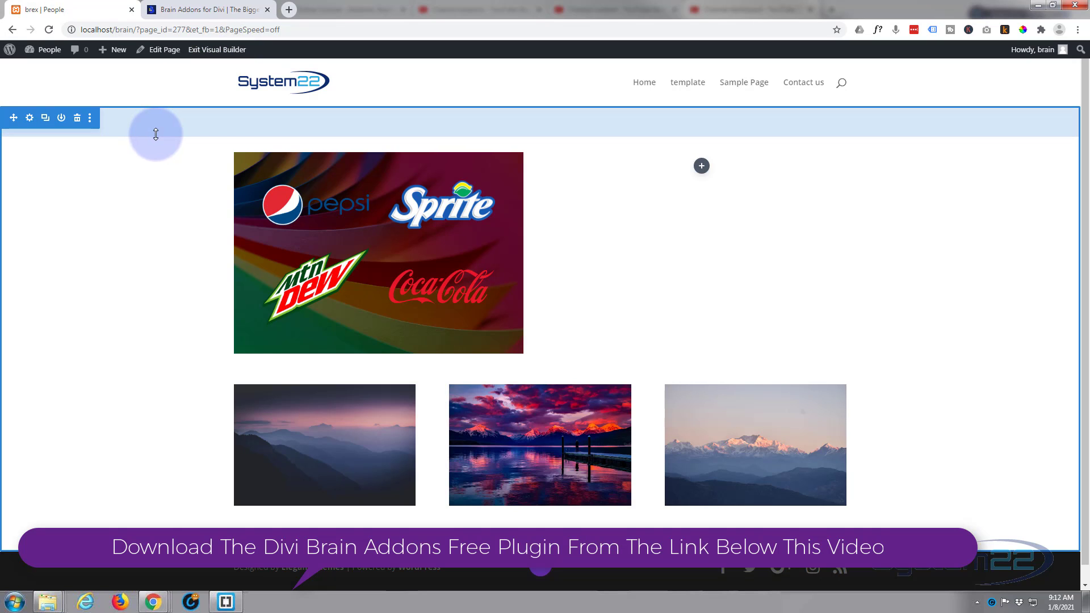
pyautogui.click(701, 167)
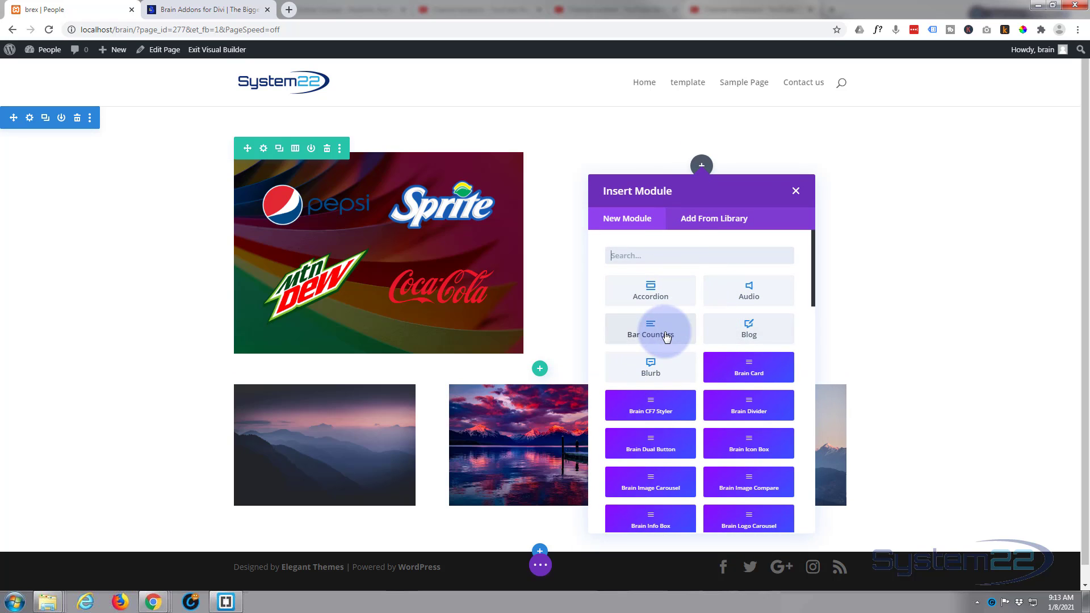
pyautogui.scroll(-2, 658, 338)
pyautogui.scroll(-14, 666, 340)
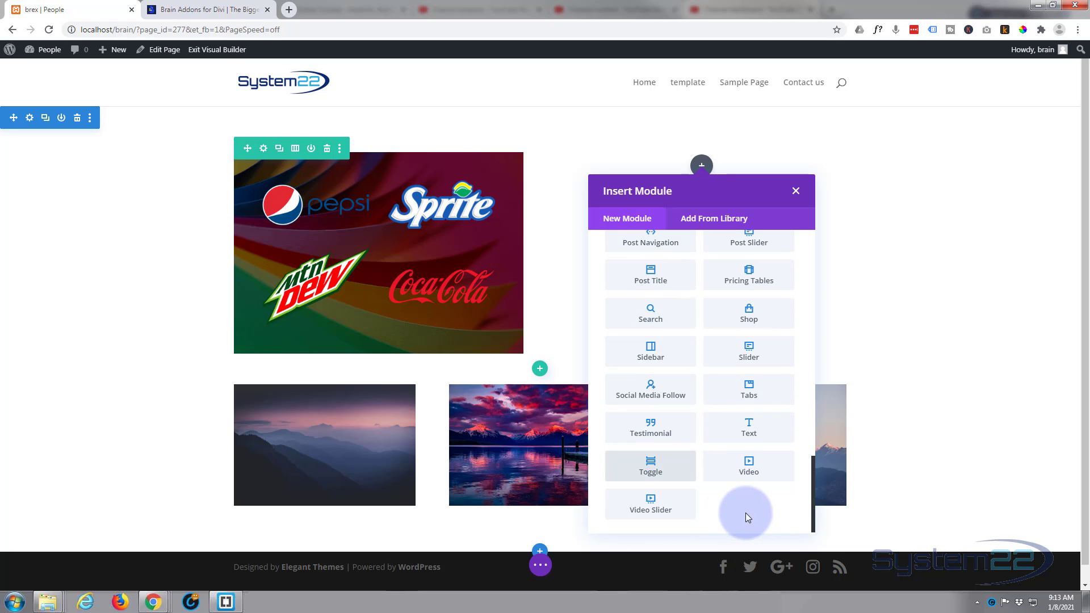
pyautogui.scroll(7, 744, 512)
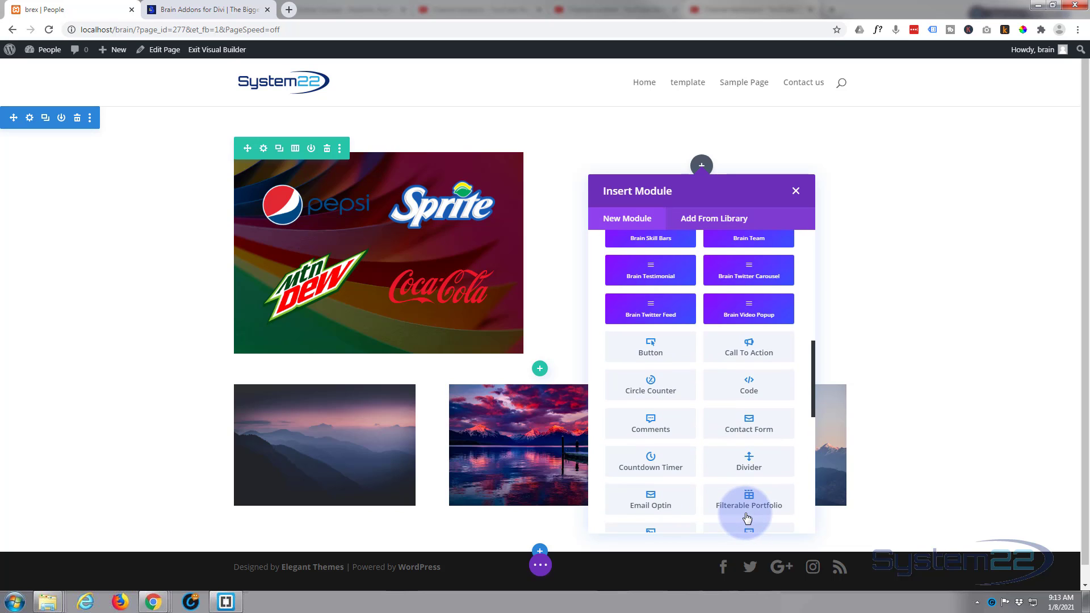
pyautogui.scroll(5, 747, 513)
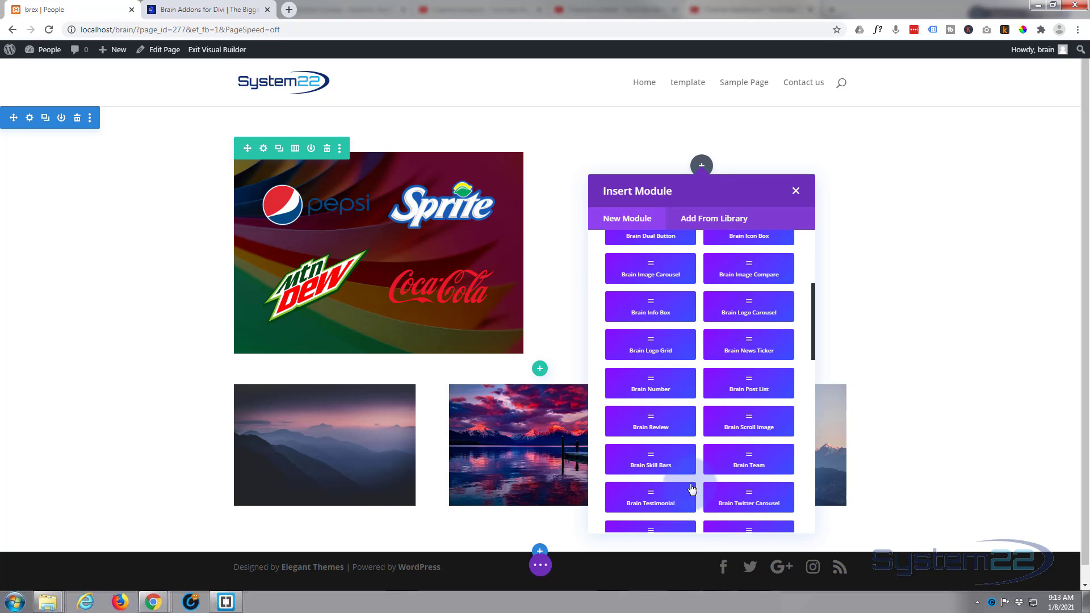
pyautogui.scroll(1, 653, 456)
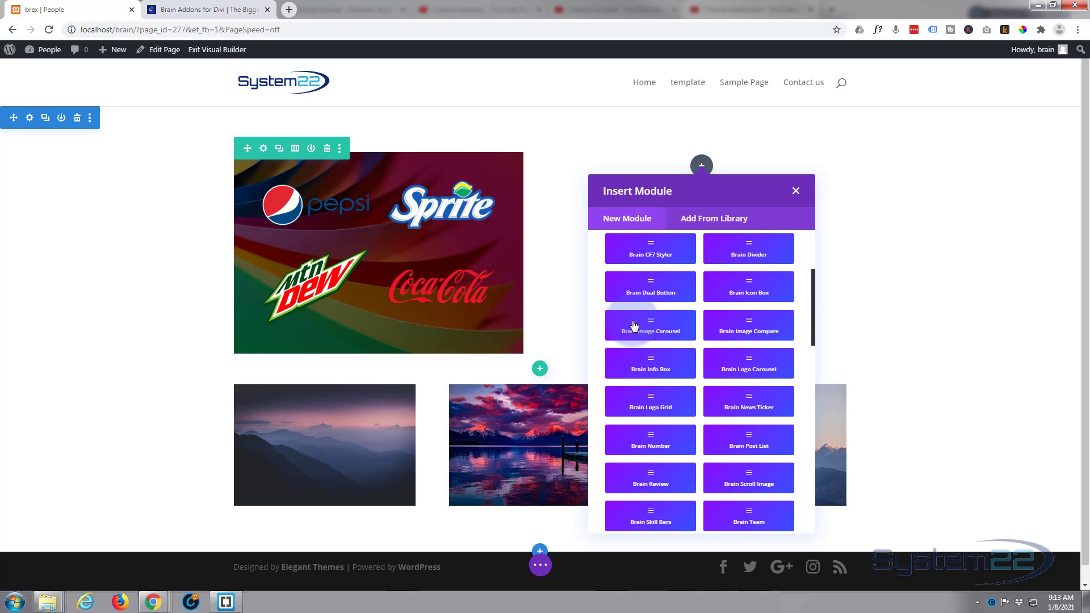
pyautogui.scroll(1, 634, 326)
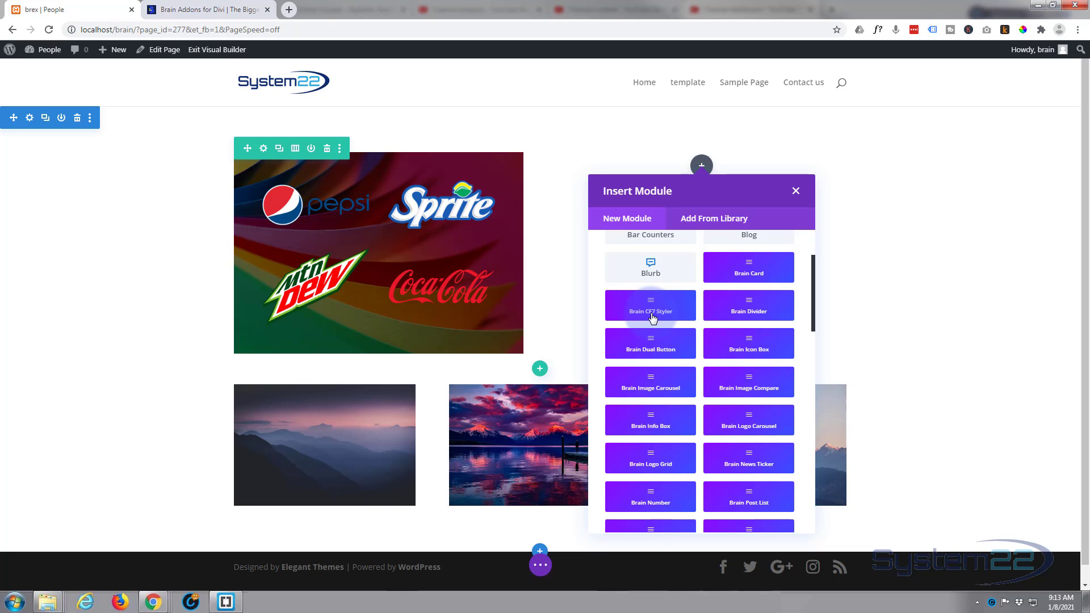
pyautogui.click(648, 464)
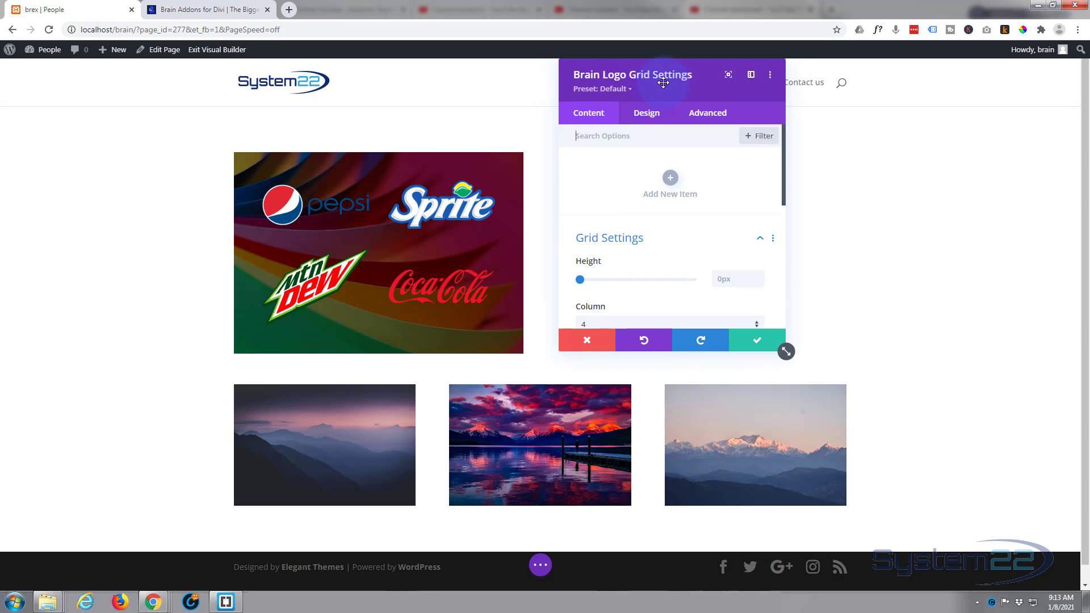
pyautogui.moveTo(663, 82); pyautogui.dragTo(383, 103)
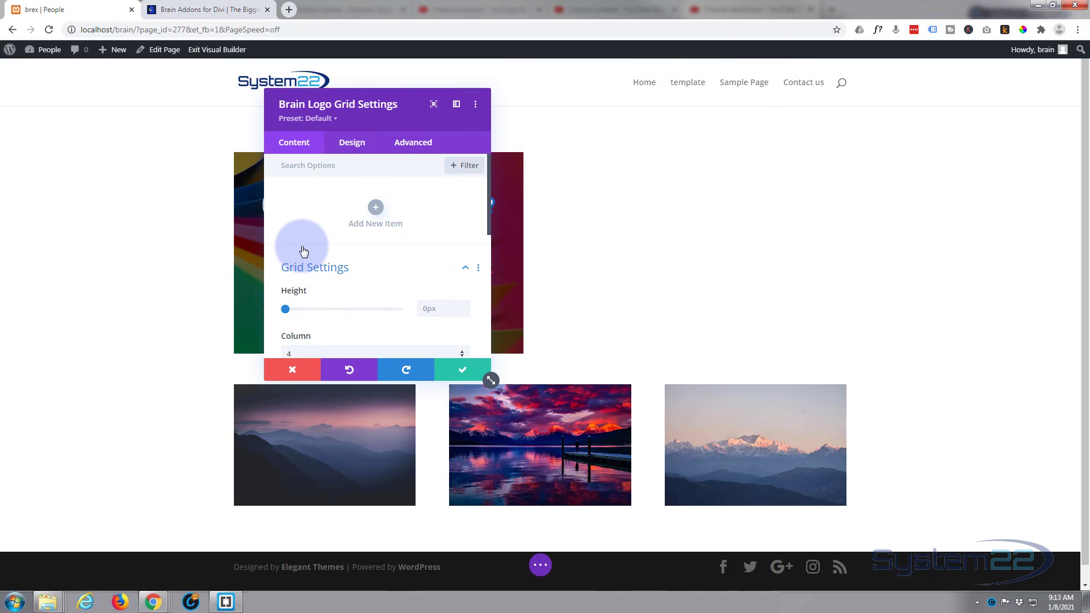
# - Add a first item to the logo grid with the Pepsi logo p1.png from the media library
pyautogui.click(375, 208)
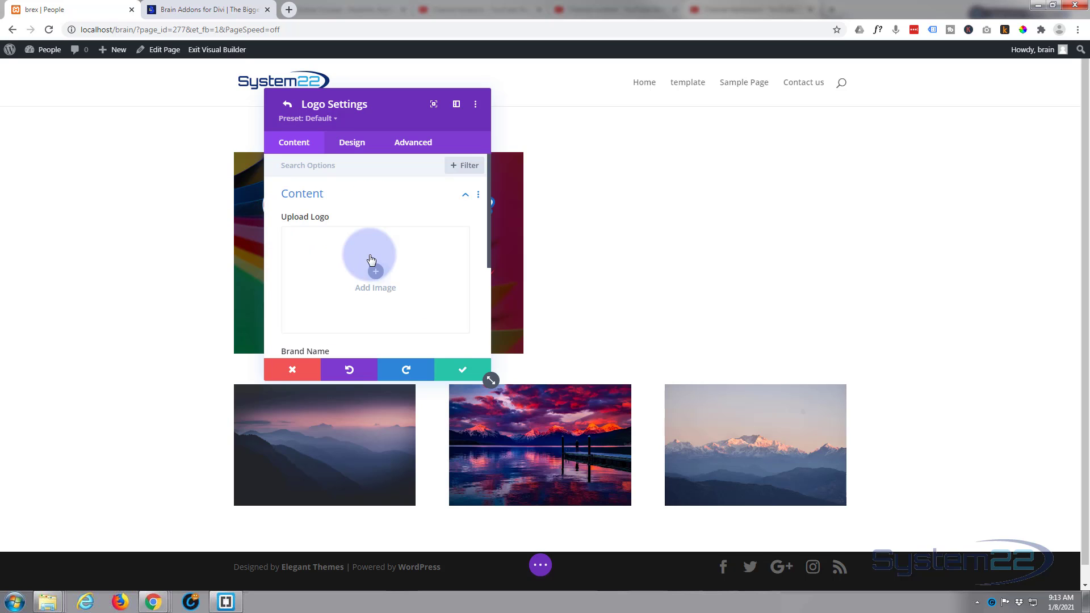
pyautogui.click(376, 273)
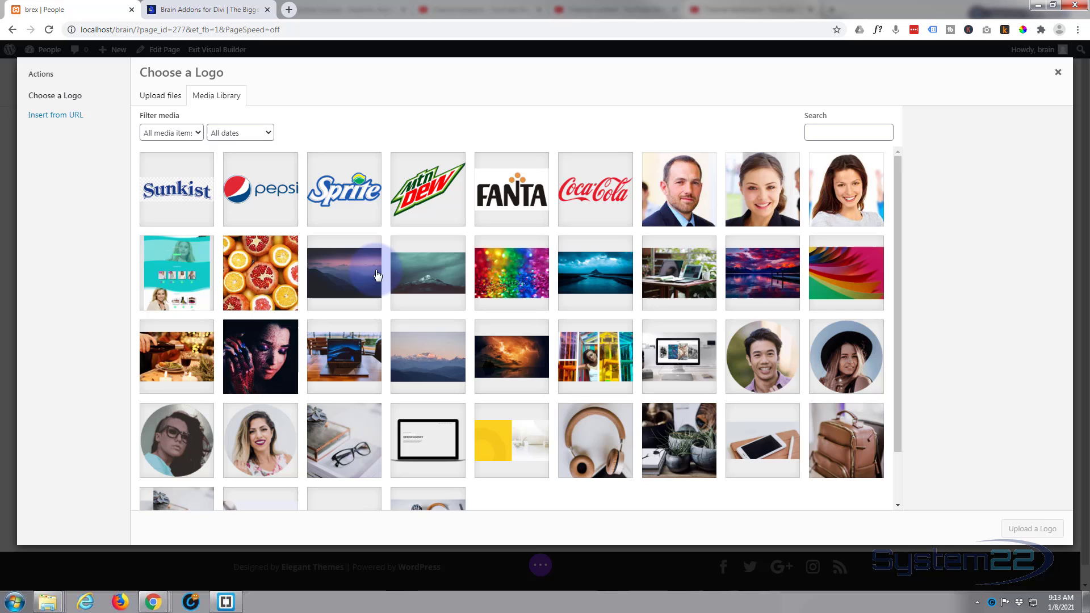
pyautogui.click(294, 200)
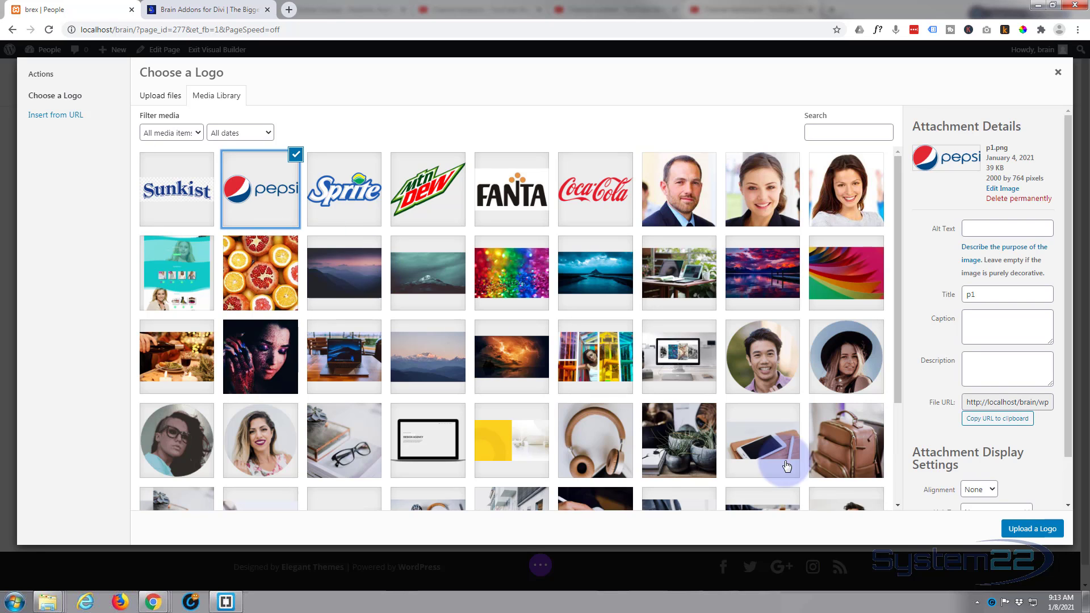
pyautogui.click(1032, 529)
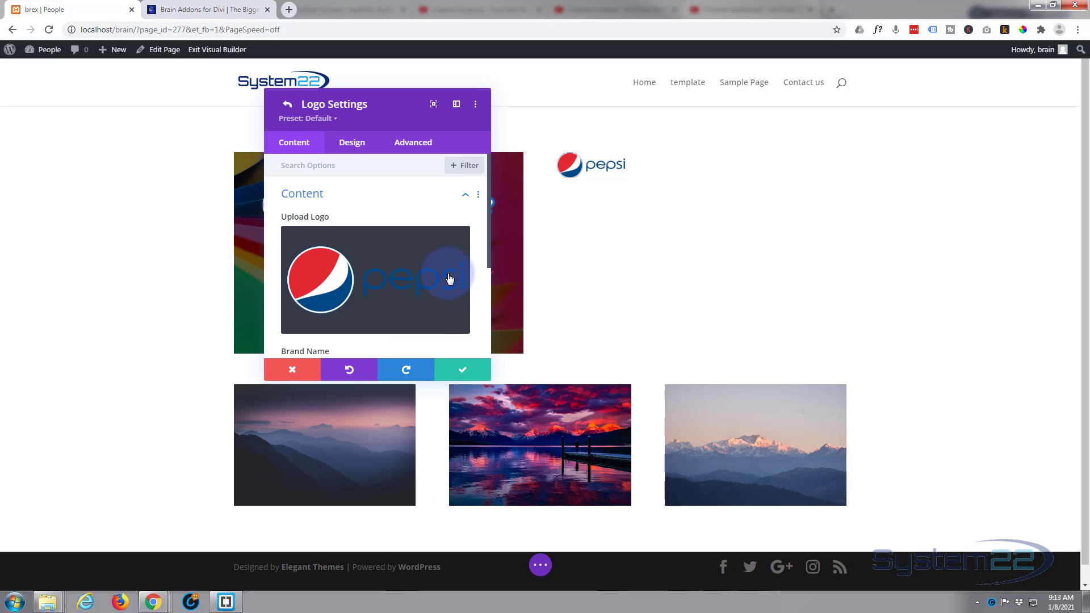
pyautogui.click(462, 368)
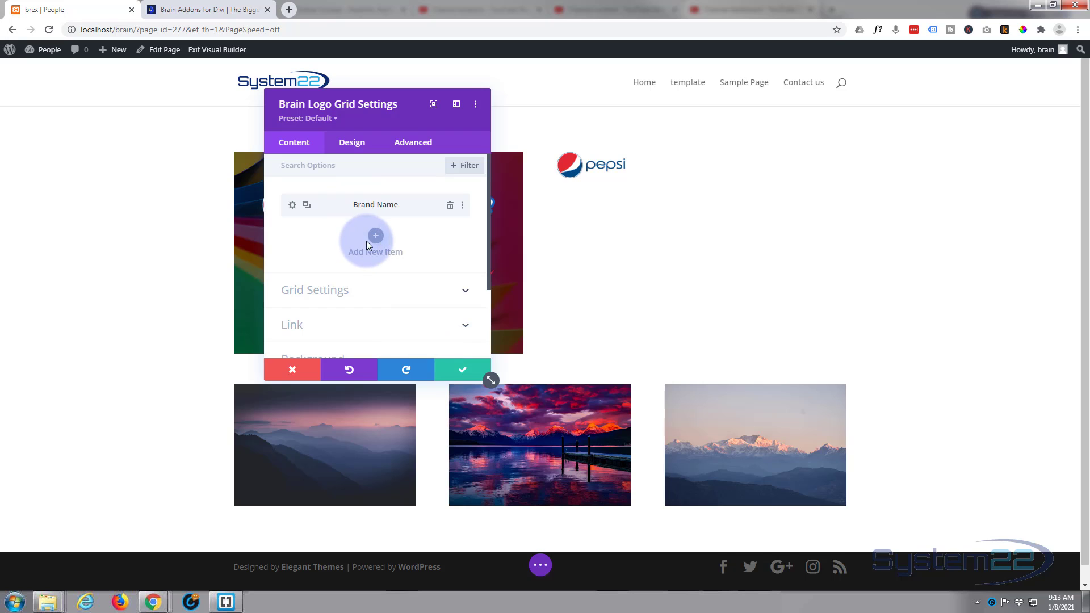
# - Add a second logo grid item using the Sprite logo from the media library
pyautogui.click(366, 275)
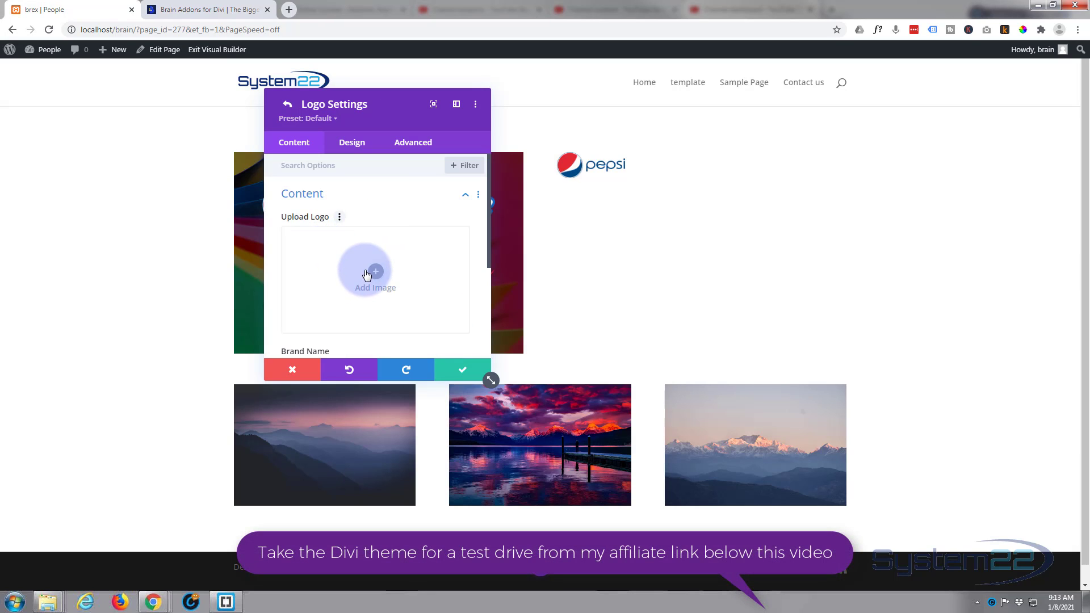
pyautogui.click(342, 190)
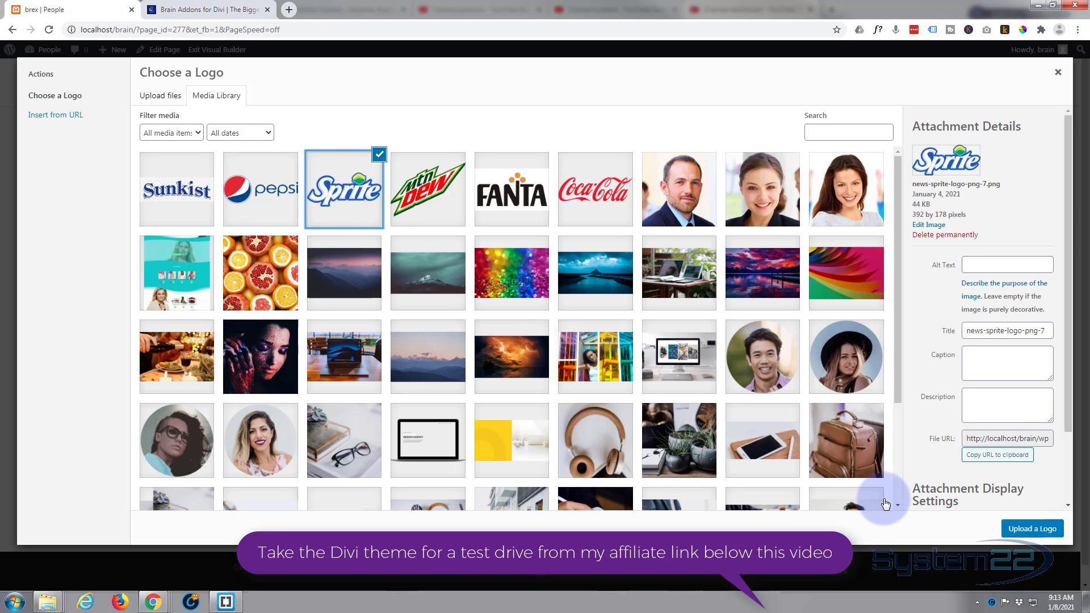
pyautogui.click(1032, 529)
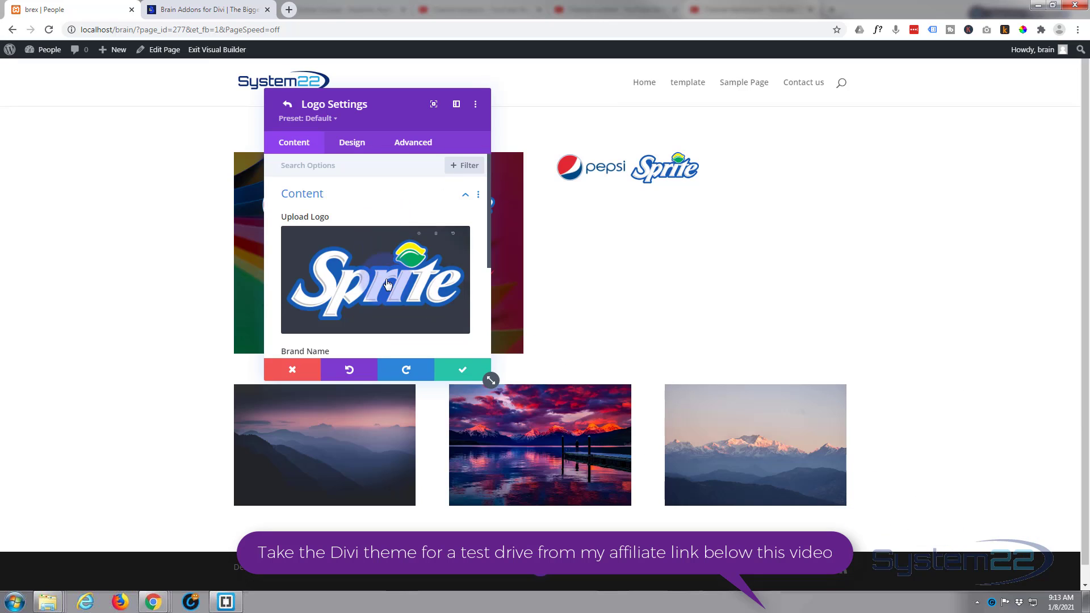
pyautogui.click(462, 368)
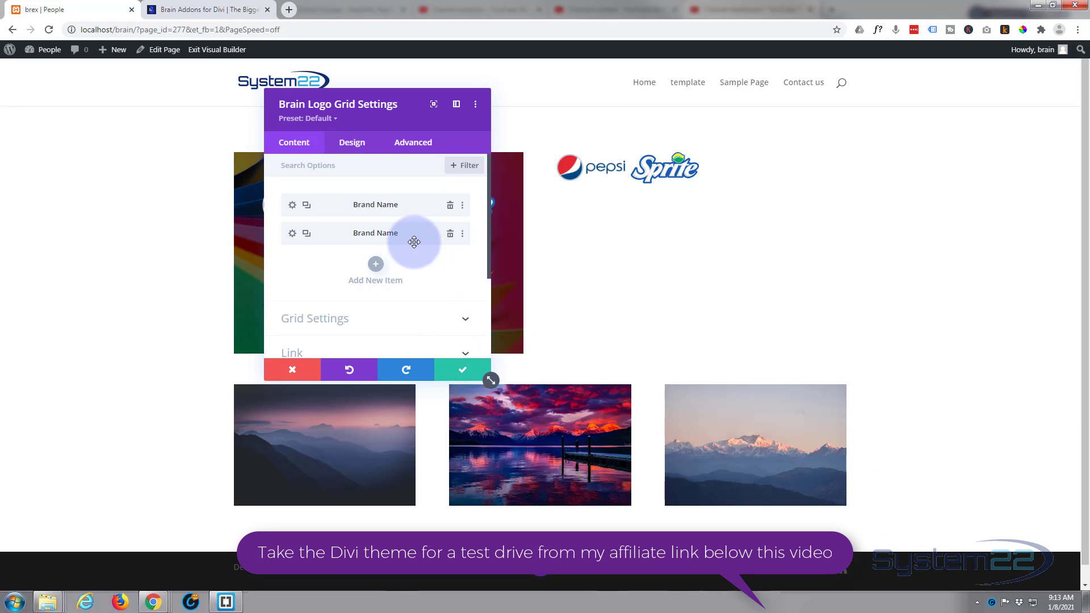
# - Add a third logo grid item using the Mtn Dew logo md.png from the media library
pyautogui.click(372, 235)
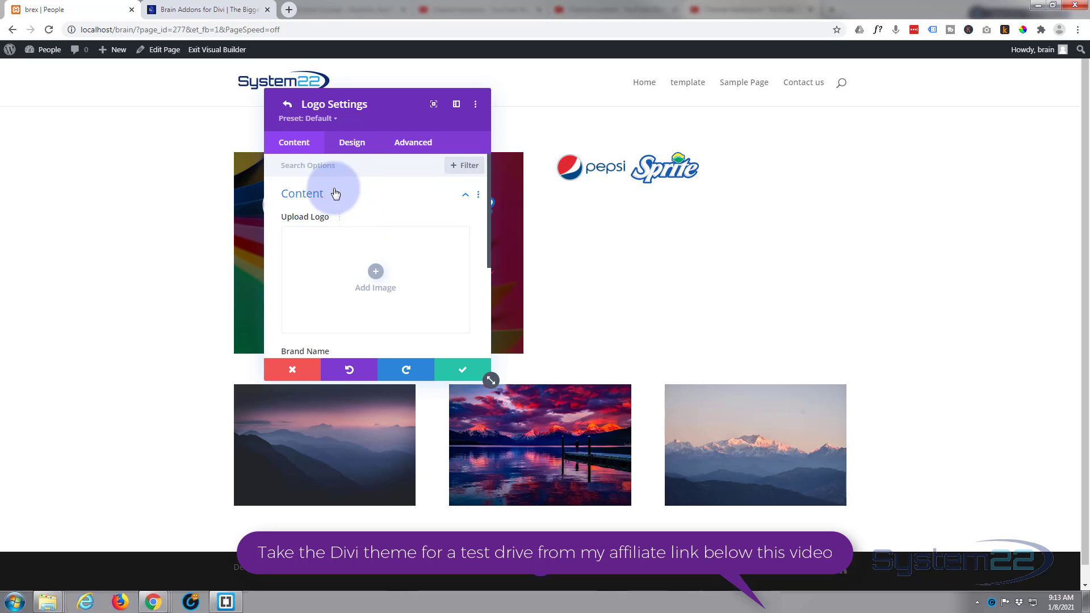
pyautogui.click(352, 266)
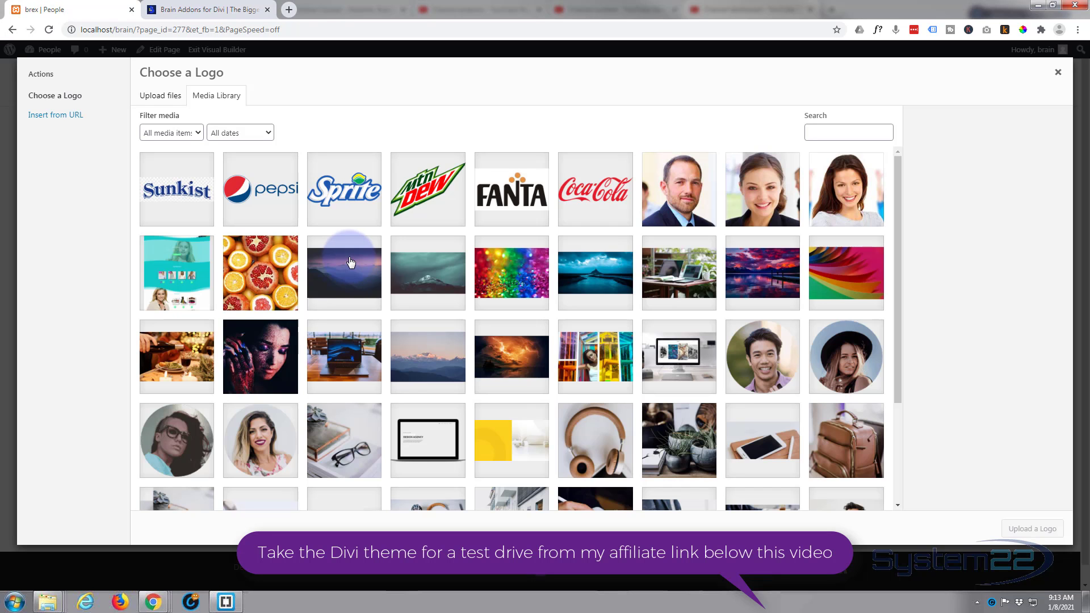
pyautogui.click(423, 191)
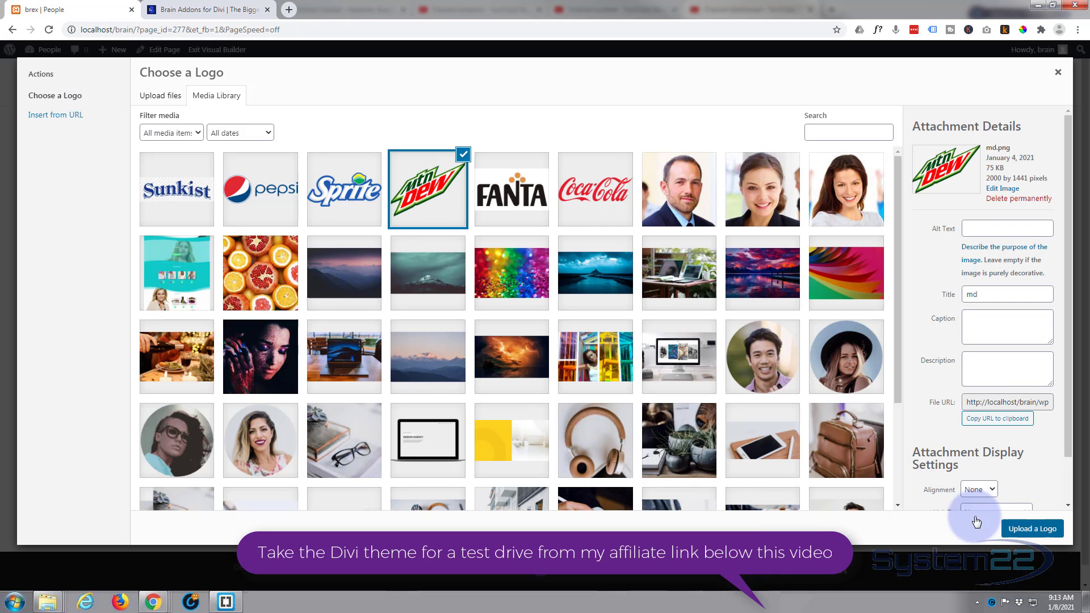
pyautogui.click(1021, 528)
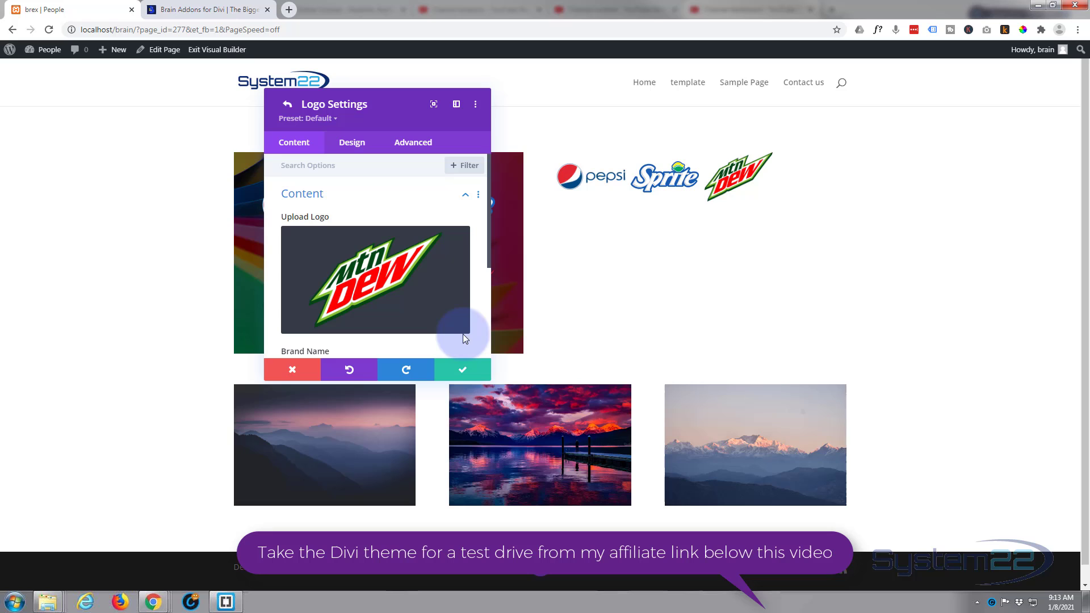
pyautogui.click(465, 375)
# - Add a fourth logo grid item using the Coca-Cola logo from the media library
pyautogui.click(374, 290)
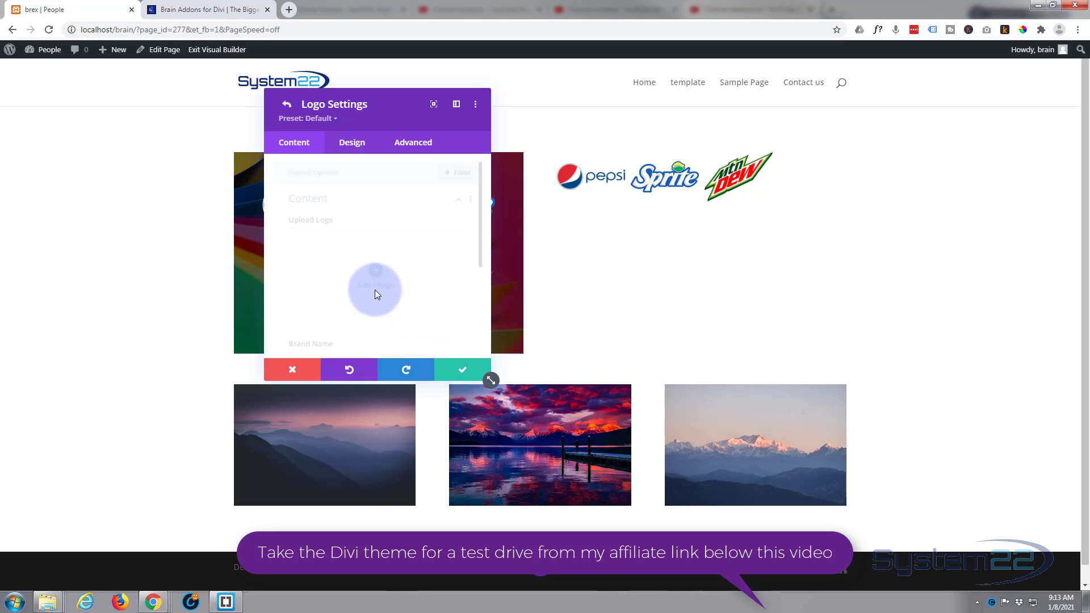
pyautogui.click(375, 267)
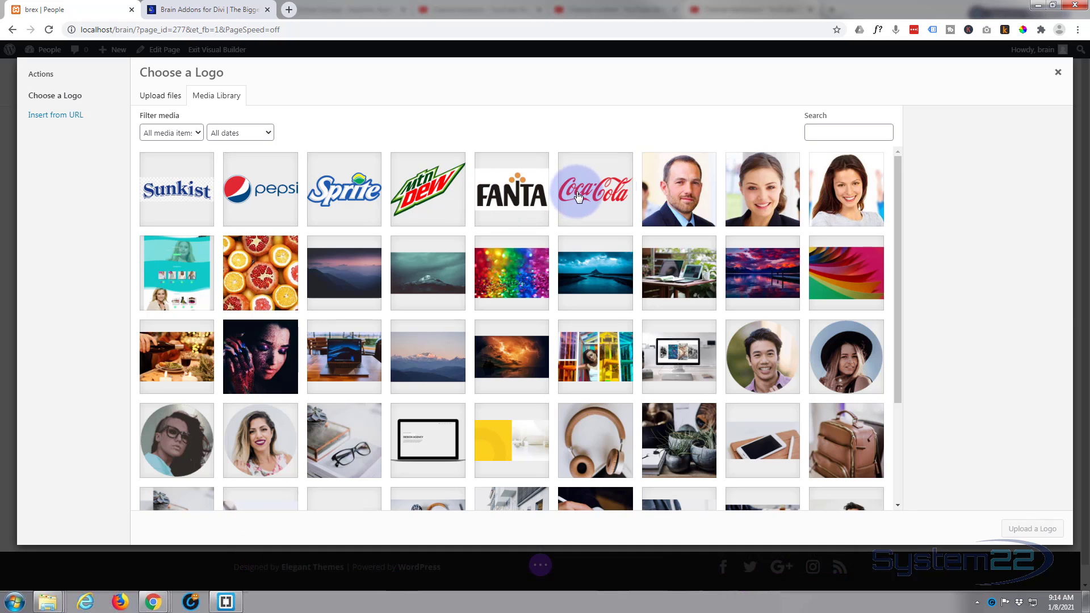
pyautogui.click(578, 196)
pyautogui.click(1030, 529)
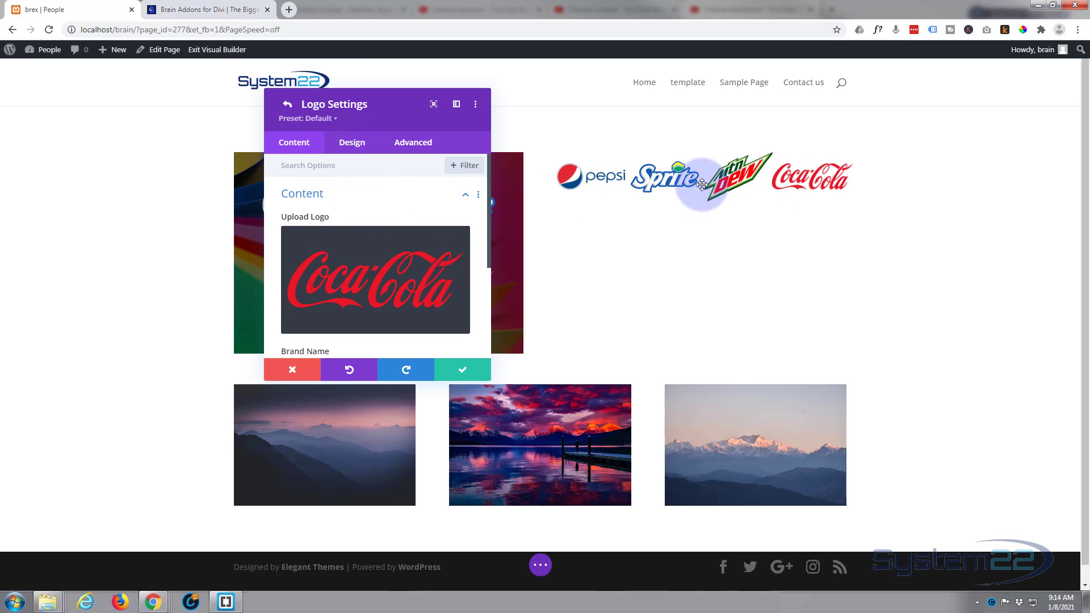
# - Set the Coca-Cola logo's brand name to Coke and enable its tooltip with the text "Ice Cold!"
pyautogui.scroll(-2, 442, 199)
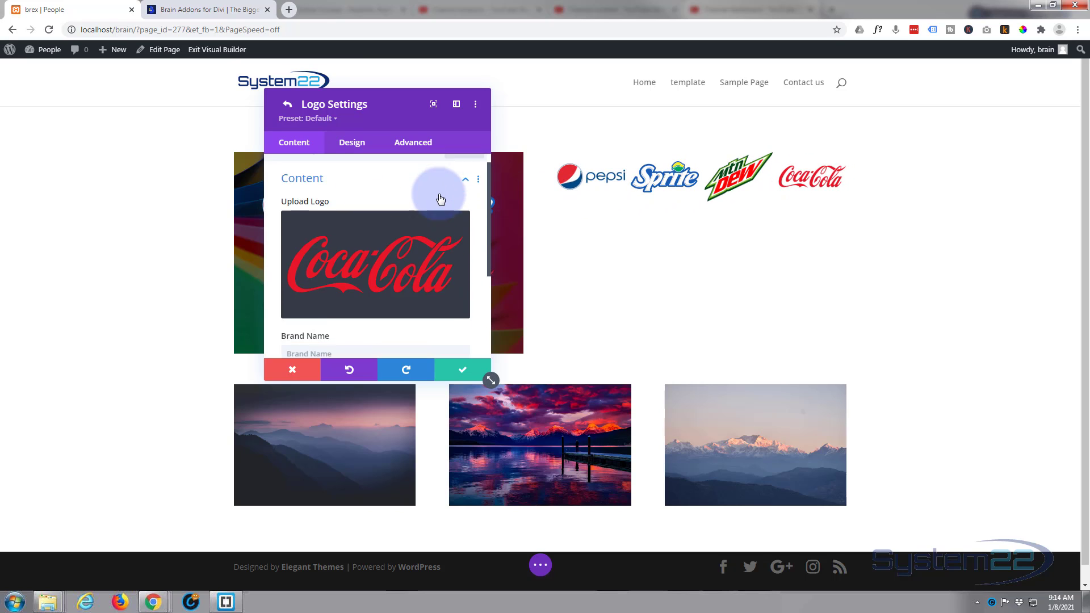
pyautogui.scroll(-1, 440, 198)
pyautogui.click(290, 208)
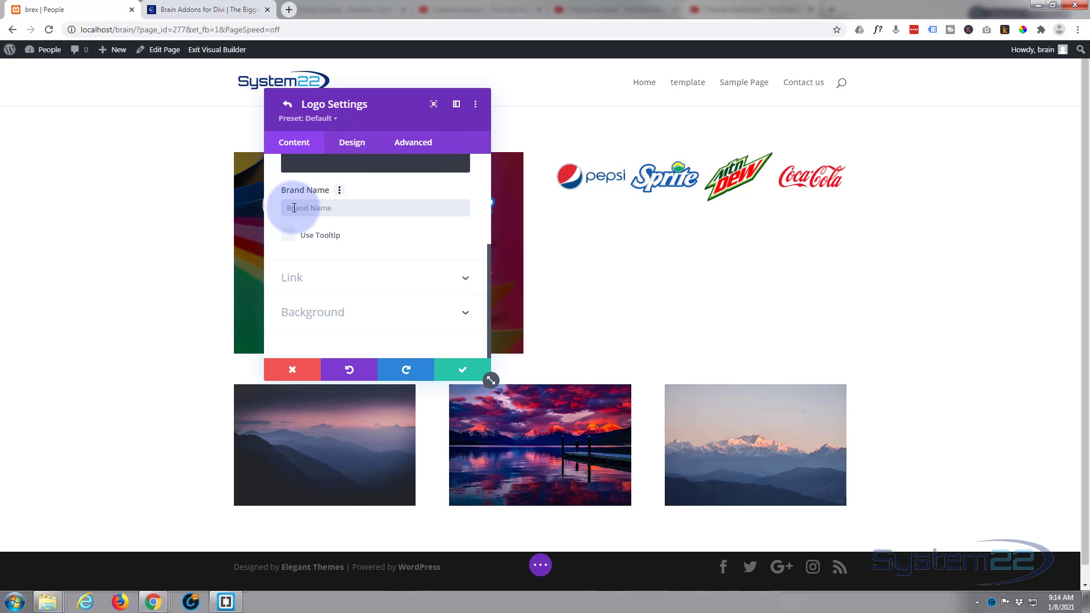
pyautogui.write('Coke')
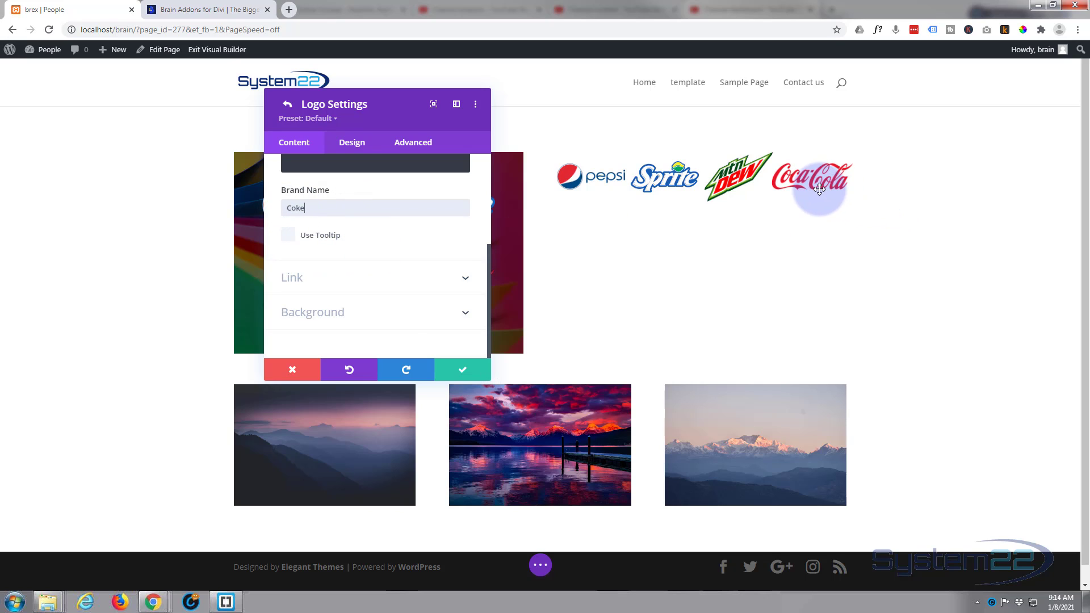
pyautogui.click(288, 237)
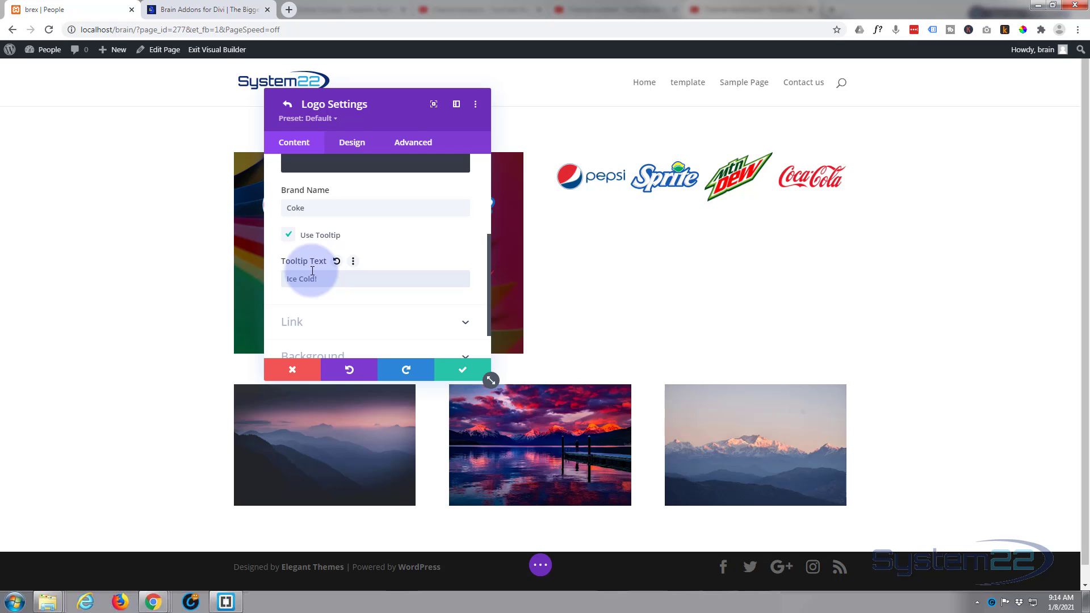
# - Examine the Coca-Cola logo's link URL setting and its link target options
pyautogui.scroll(-1, 363, 247)
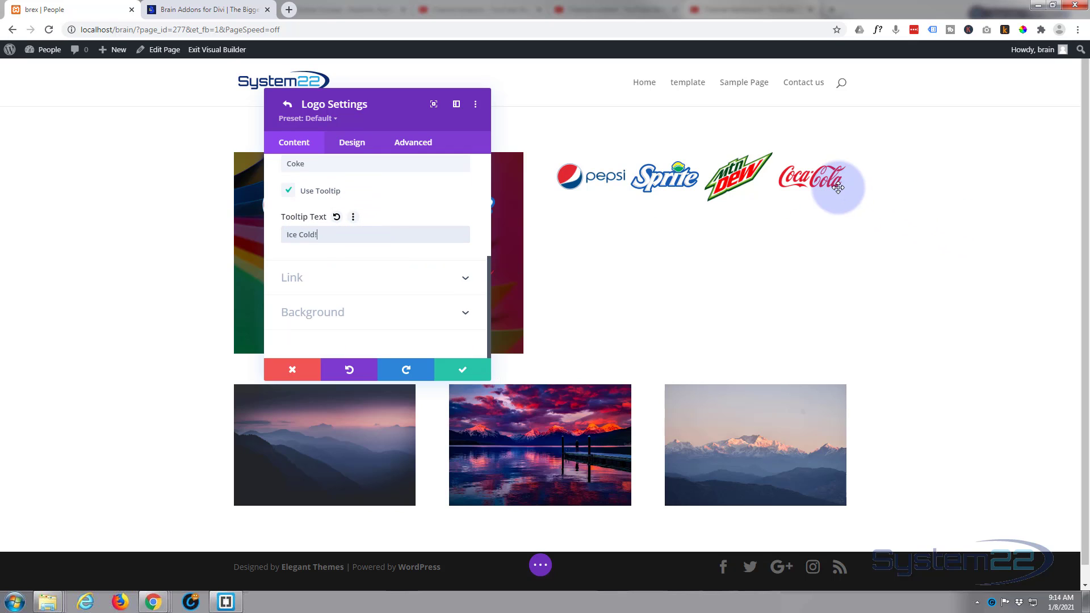
pyautogui.click(396, 278)
pyautogui.click(308, 226)
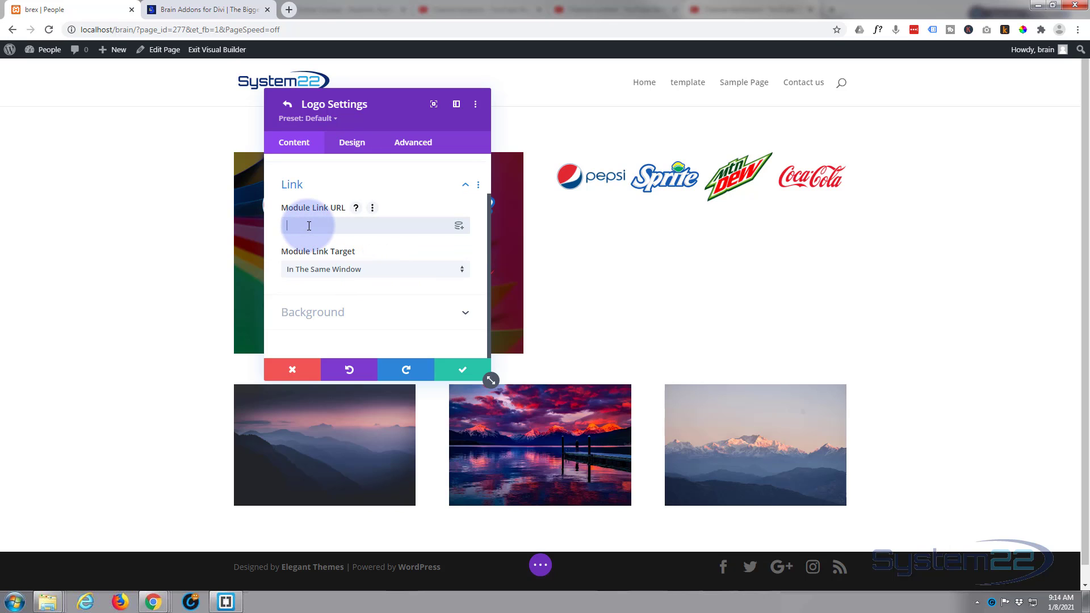
pyautogui.click(376, 270)
pyautogui.click(341, 299)
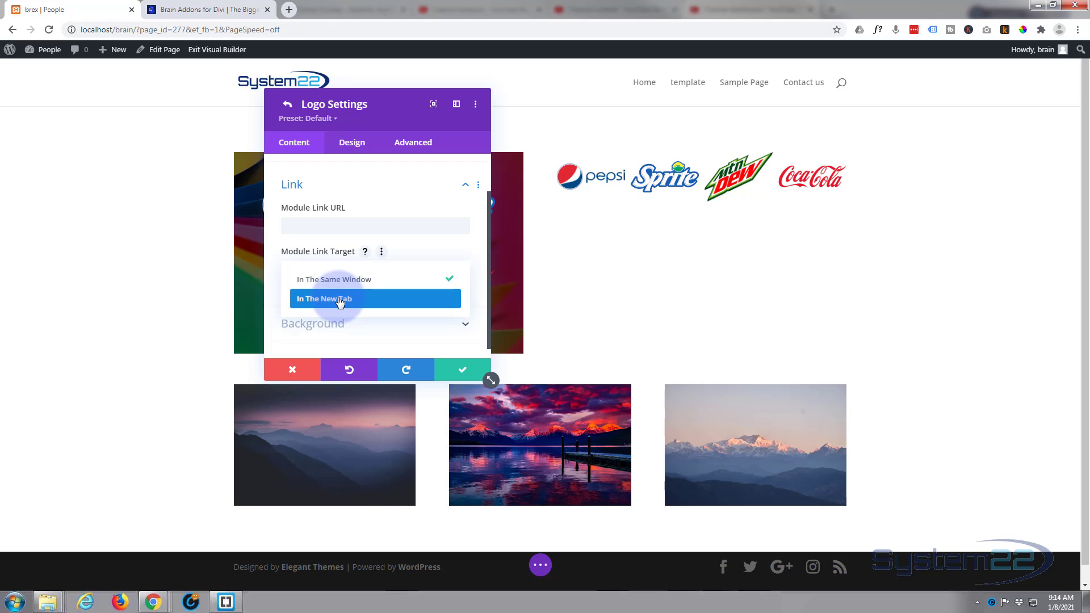
pyautogui.click(267, 277)
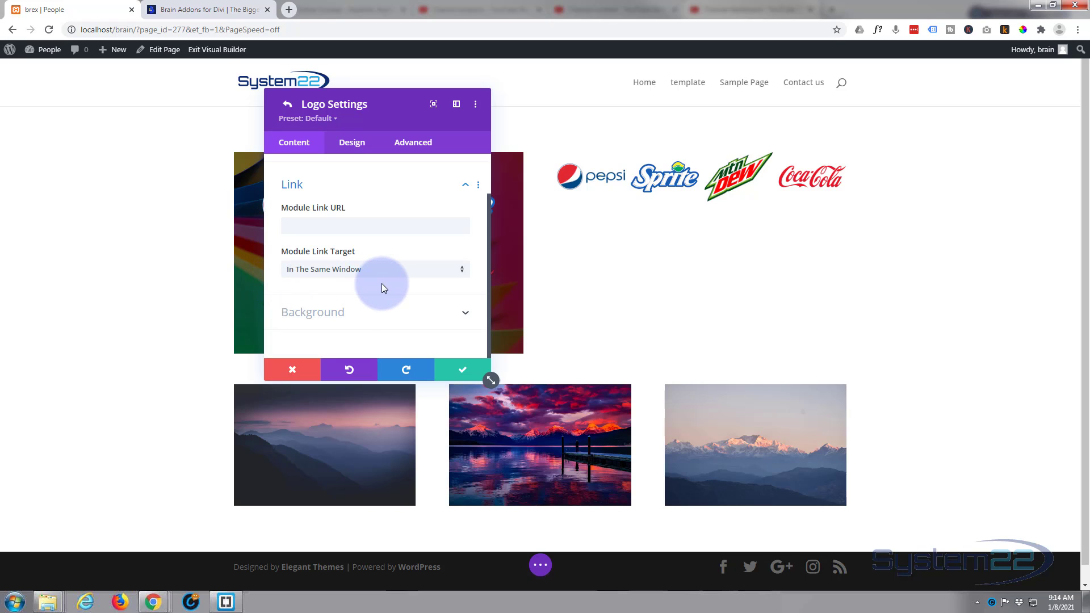
# - Try red and black background colors behind the Coca-Cola logo, and remove the background color
pyautogui.click(390, 314)
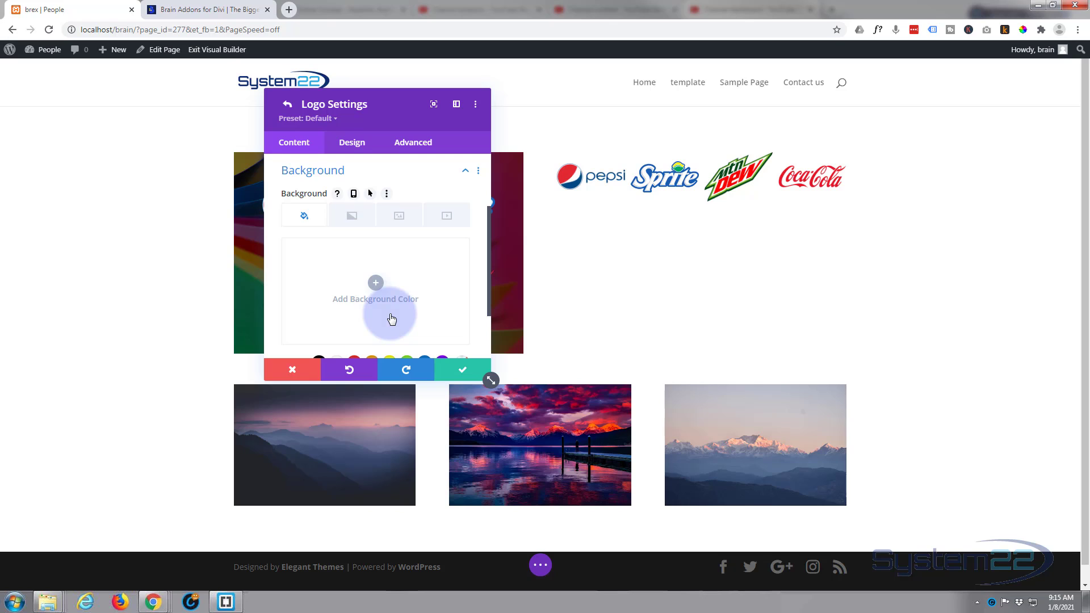
pyautogui.click(366, 300)
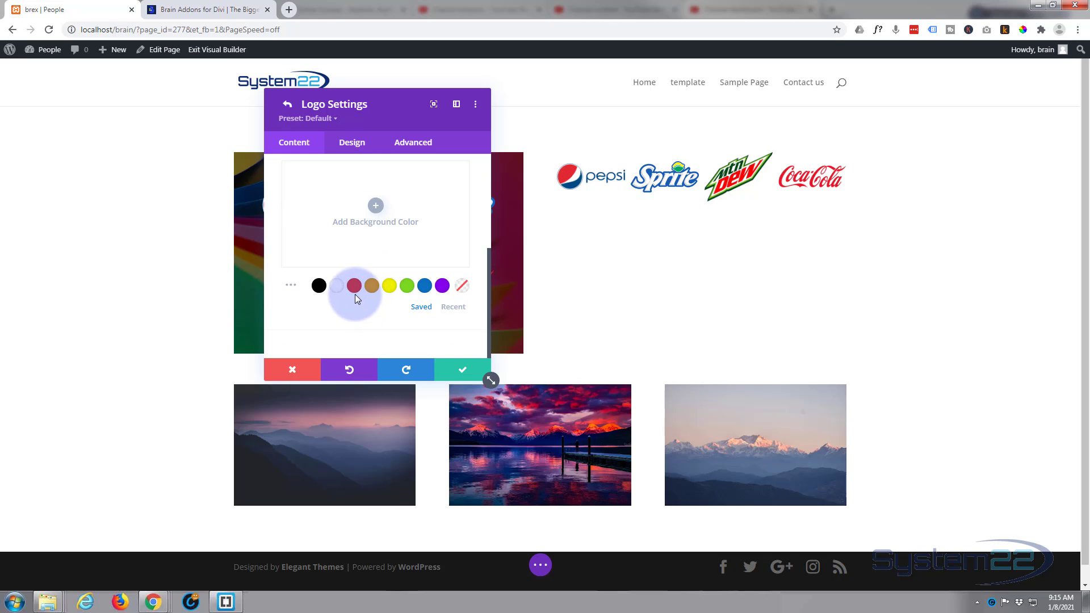
pyautogui.click(354, 286)
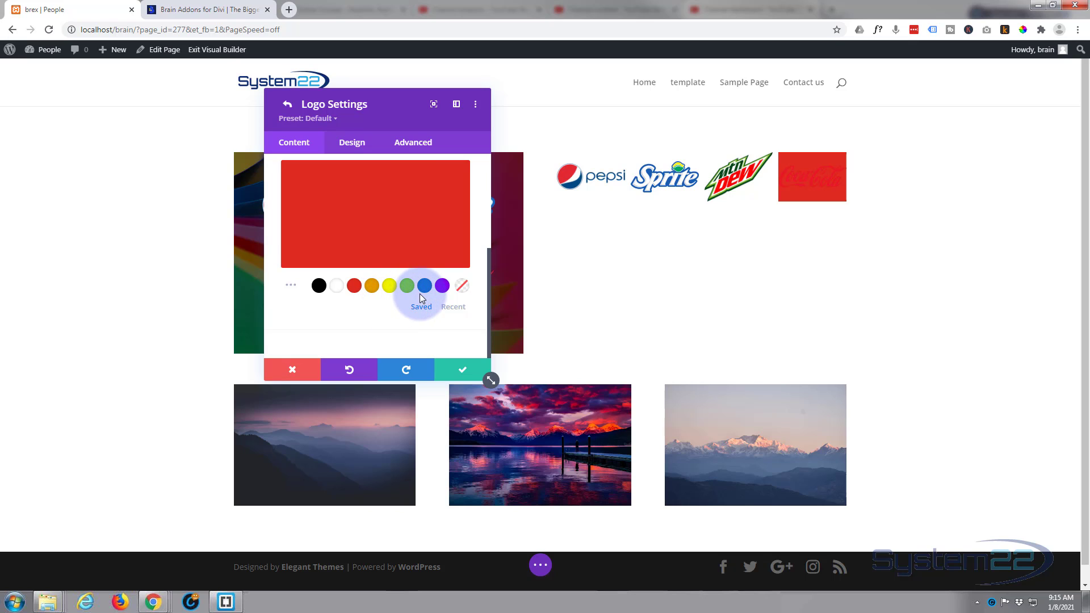
pyautogui.click(319, 286)
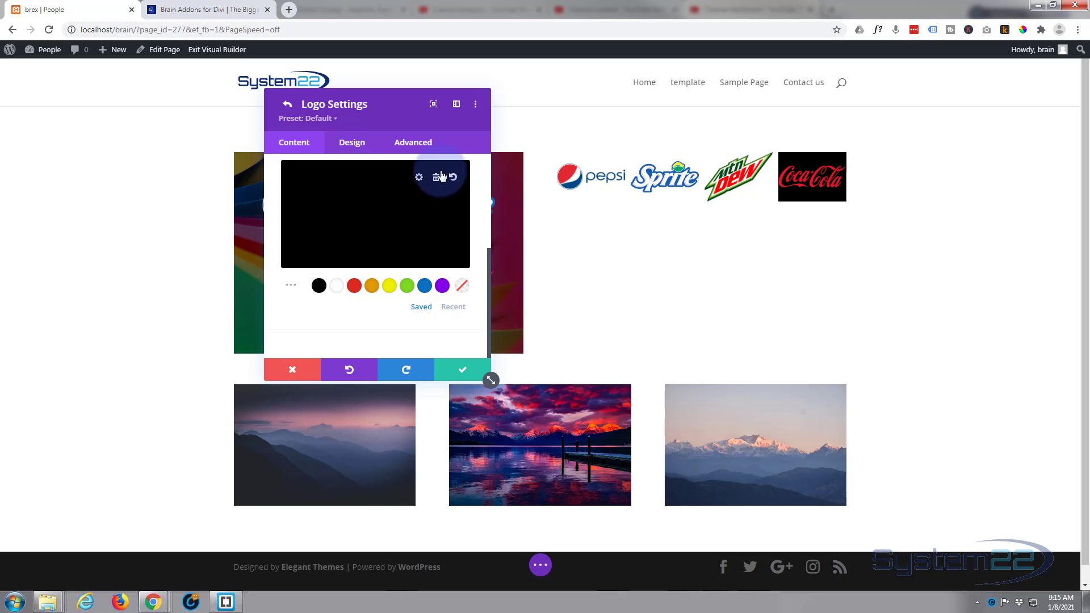
pyautogui.click(437, 178)
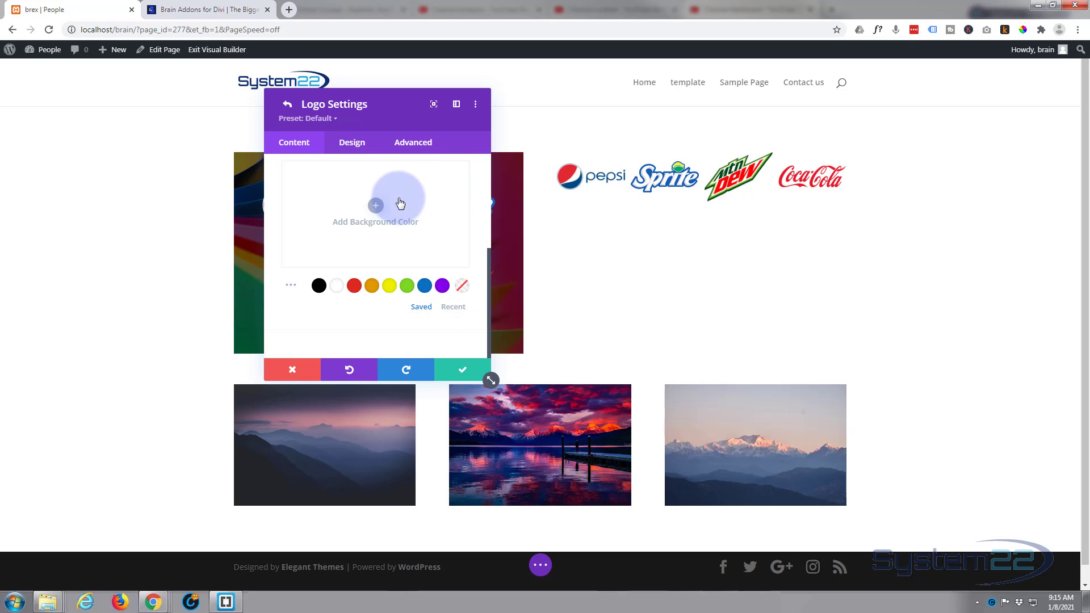
pyautogui.scroll(1, 386, 193)
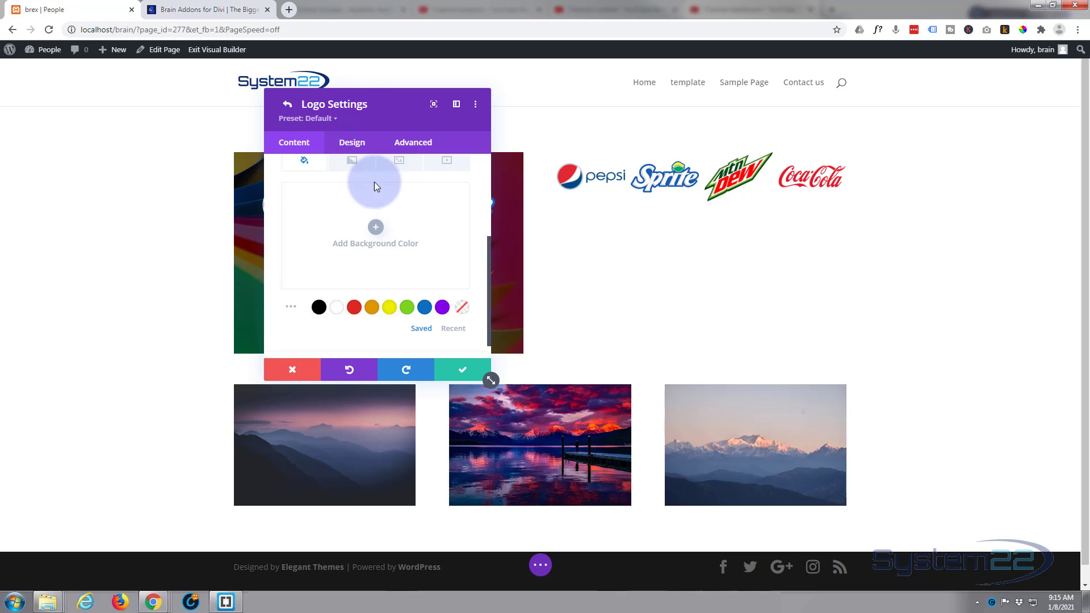
# - Set the Coca-Cola logo's tooltip theme to Light and its position to Bottom
pyautogui.click(357, 144)
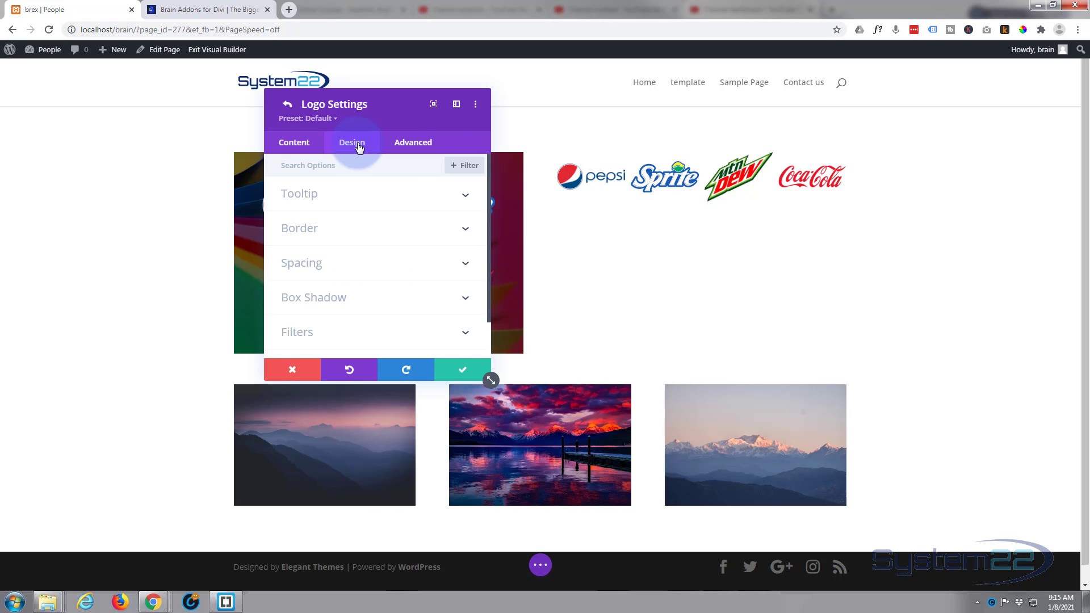
pyautogui.click(396, 207)
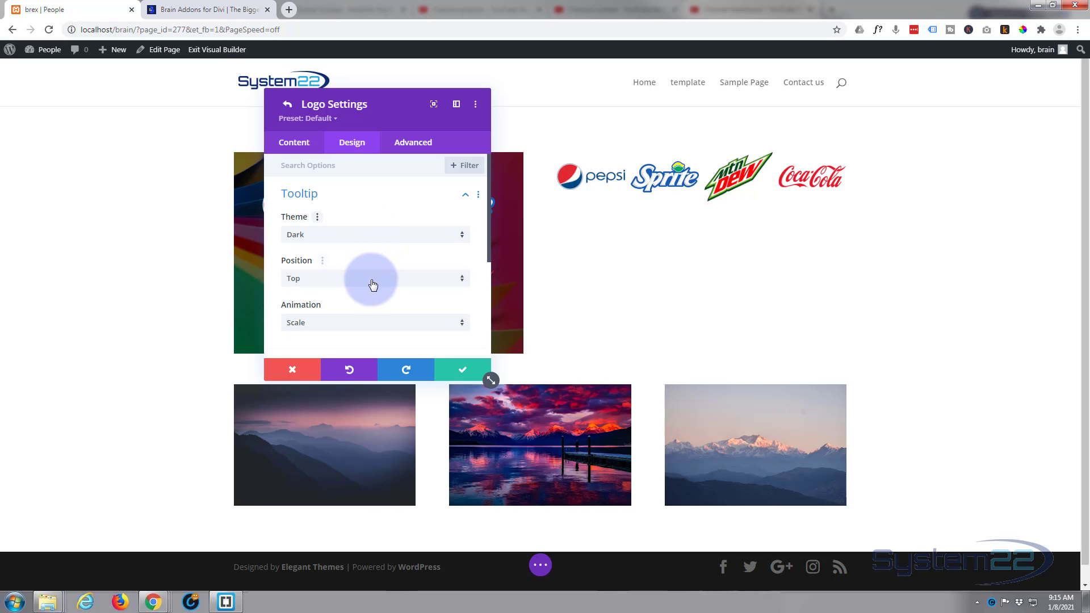
pyautogui.moveTo(826, 182)
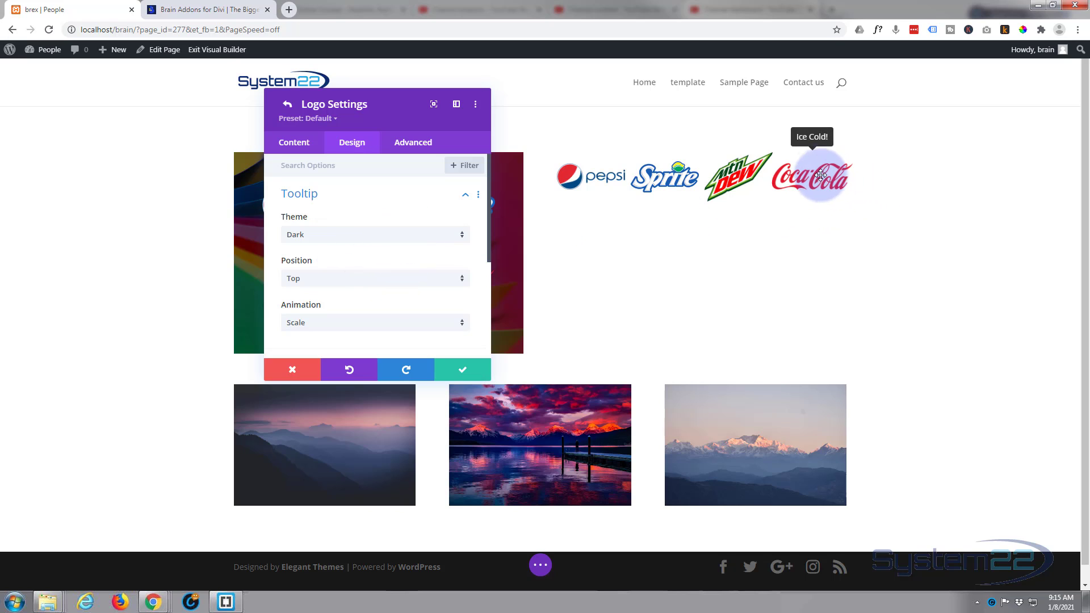
pyautogui.click(369, 244)
pyautogui.click(343, 264)
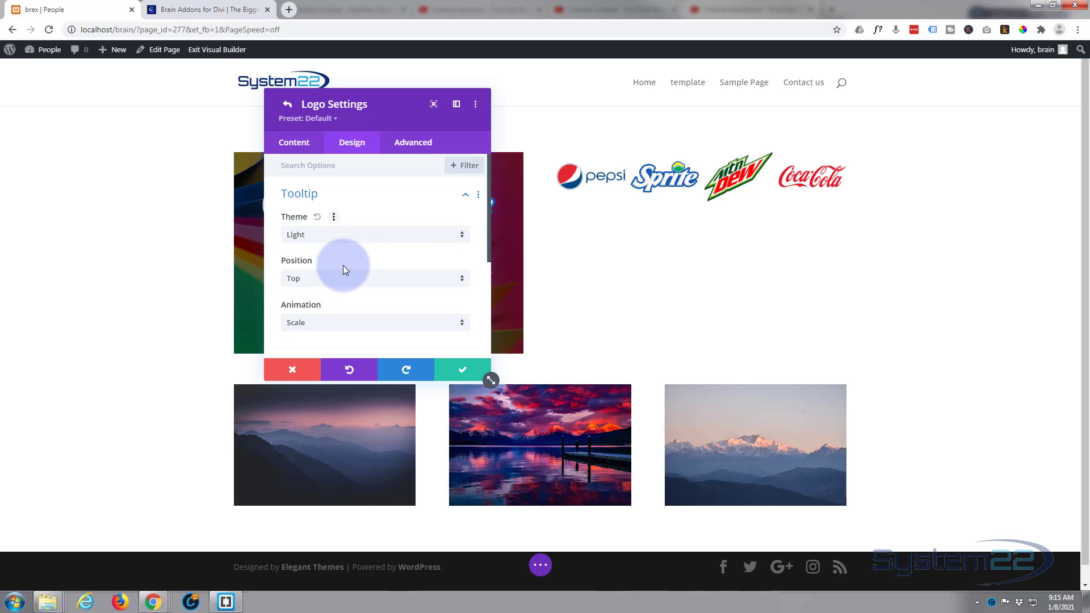
pyautogui.moveTo(798, 179)
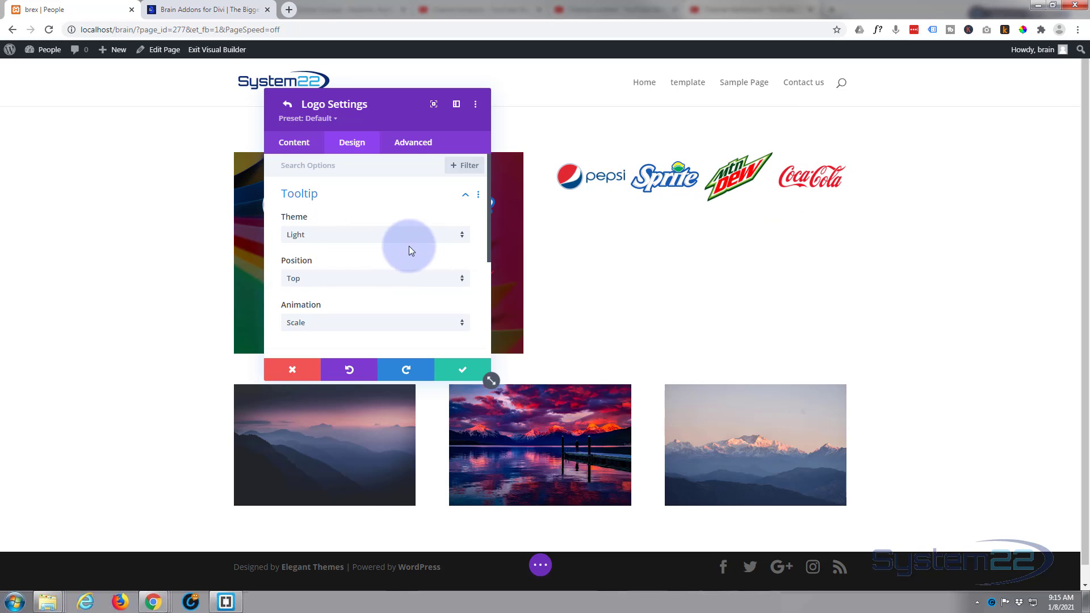
pyautogui.click(388, 284)
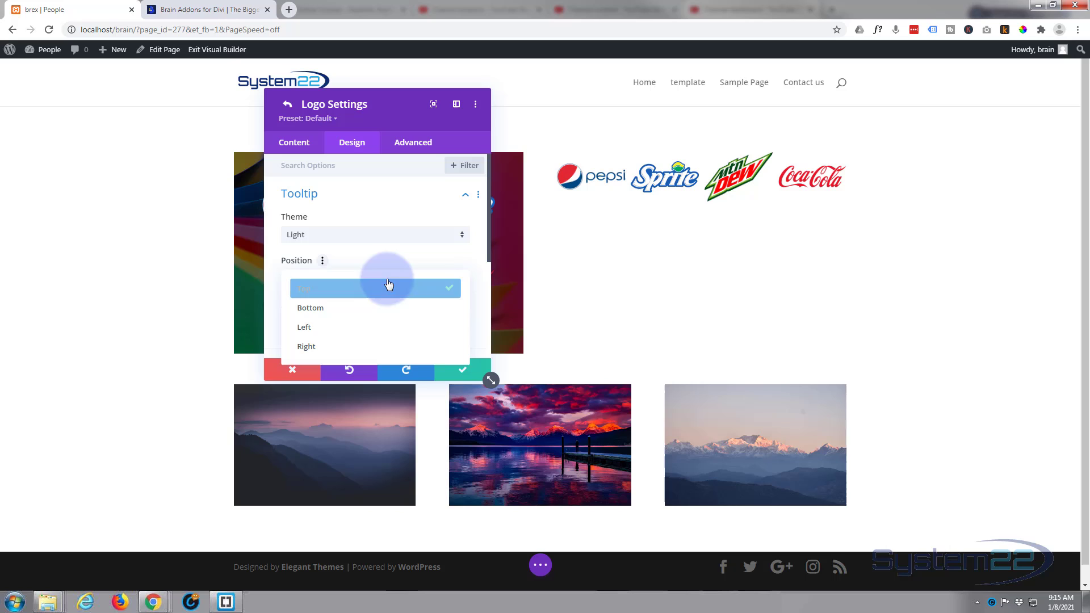
pyautogui.click(348, 308)
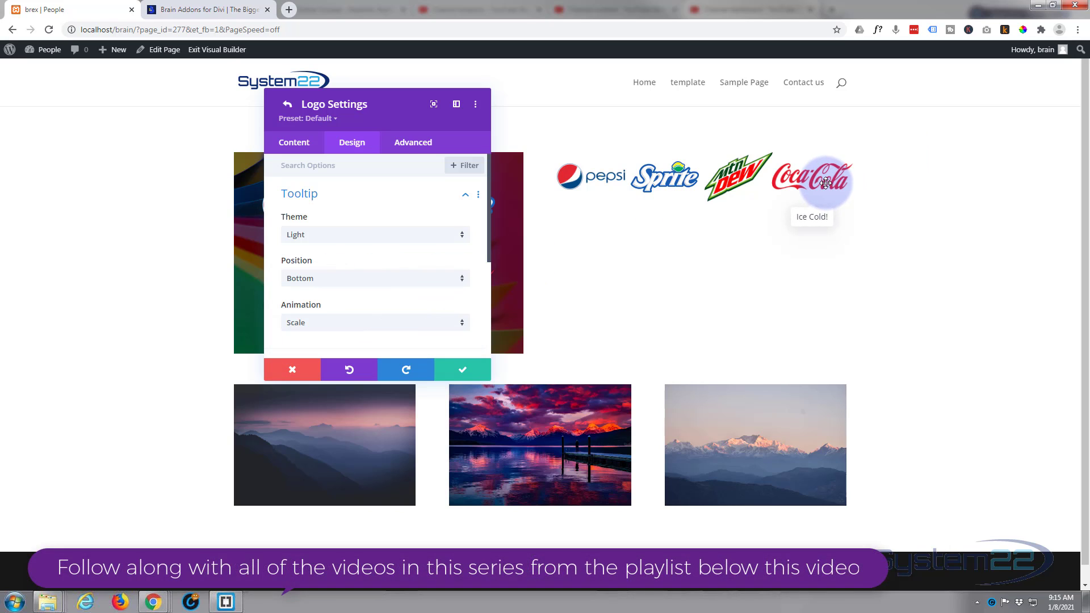
# - Try the Fade animation on the Coca-Cola logo's tooltip and restore Scale
pyautogui.scroll(-3, 414, 243)
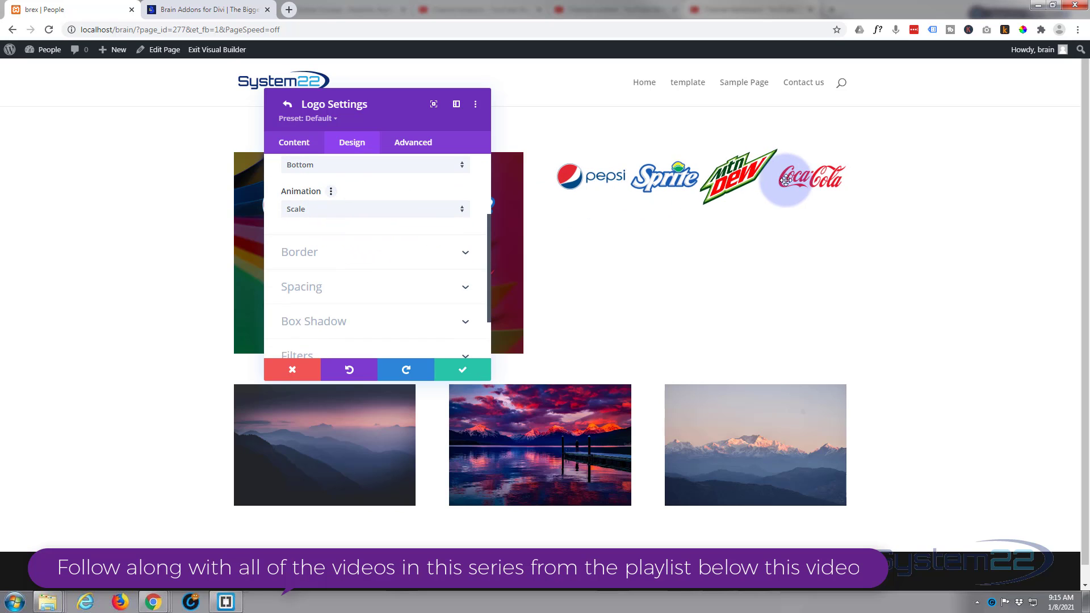
pyautogui.moveTo(808, 180)
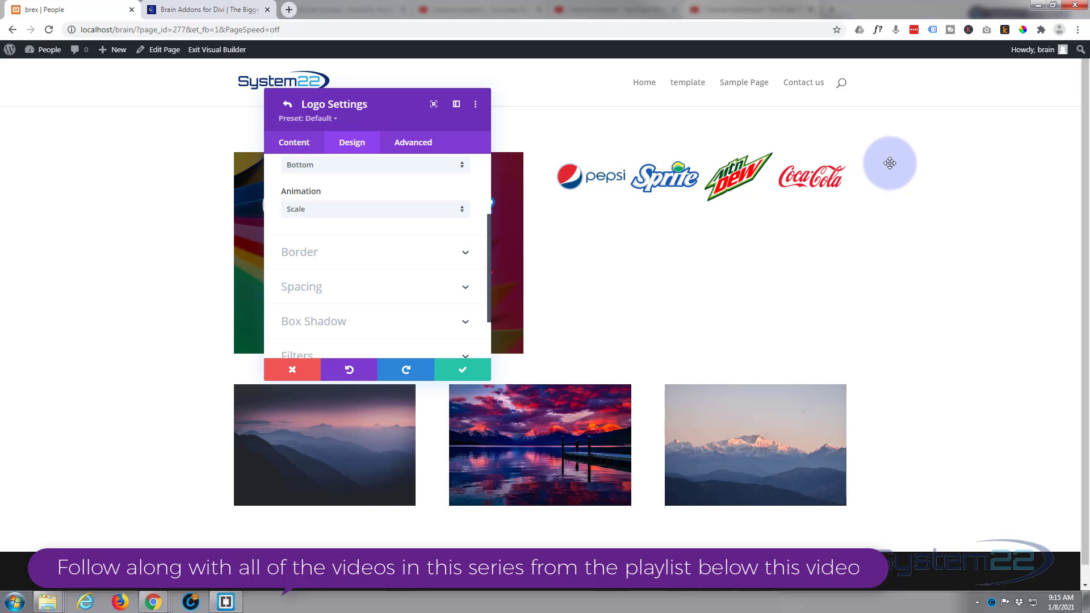
pyautogui.click(338, 215)
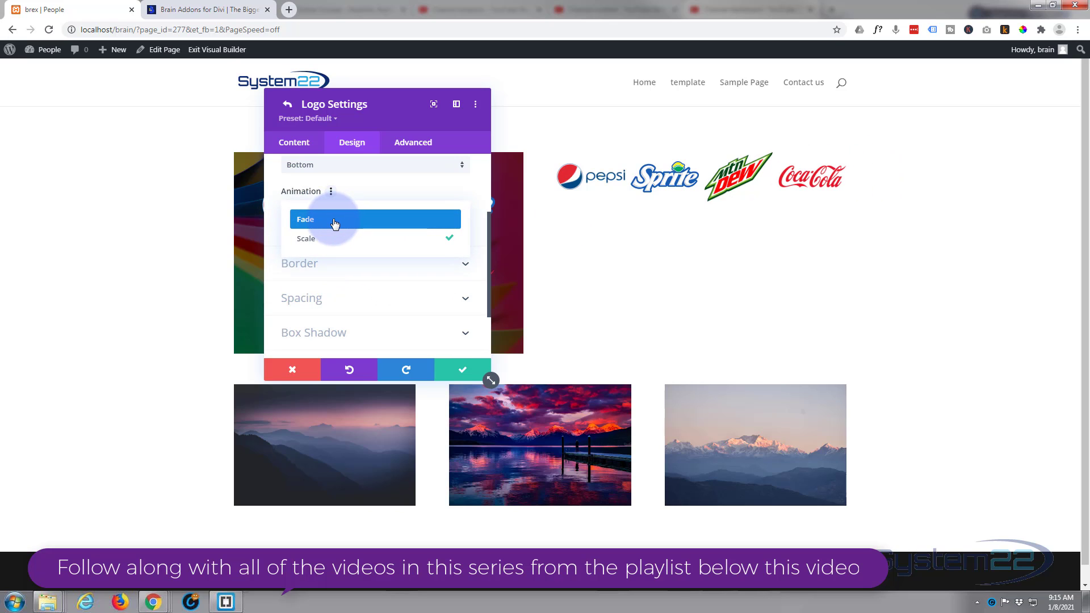
pyautogui.click(334, 223)
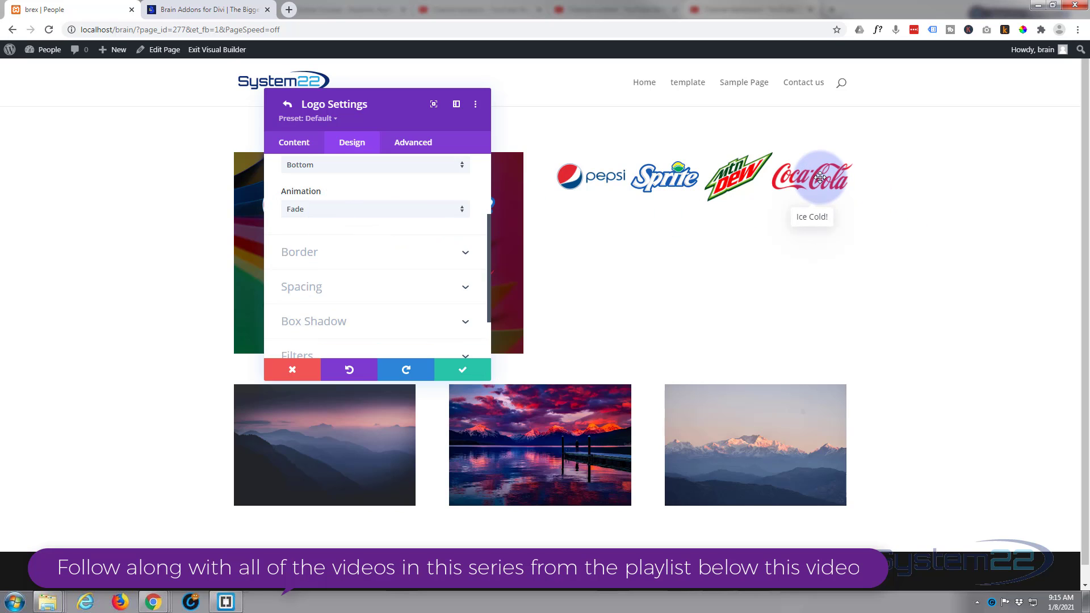
pyautogui.click(335, 214)
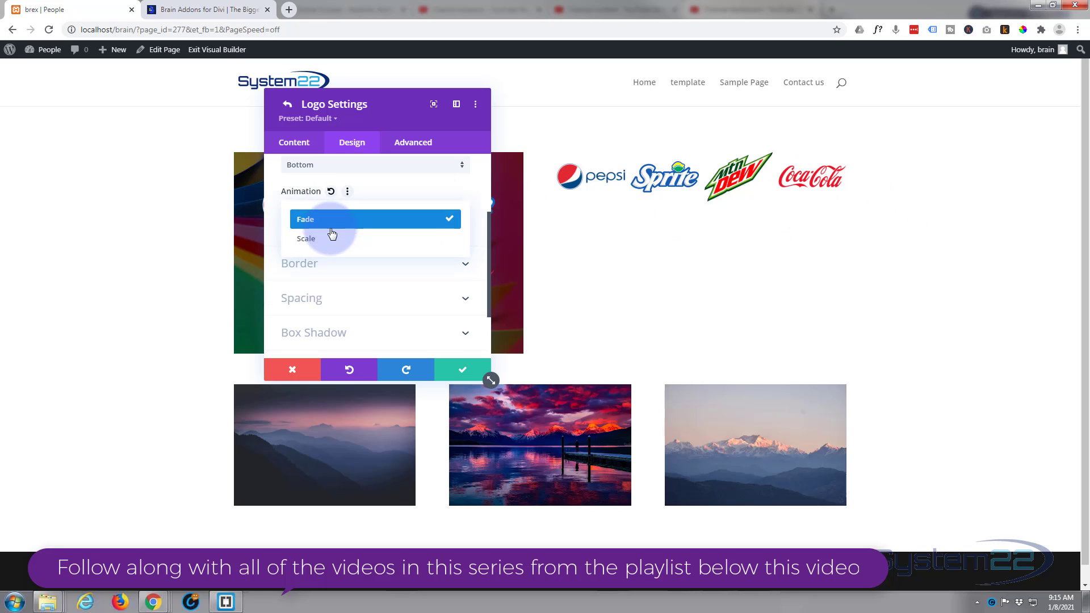
pyautogui.click(328, 239)
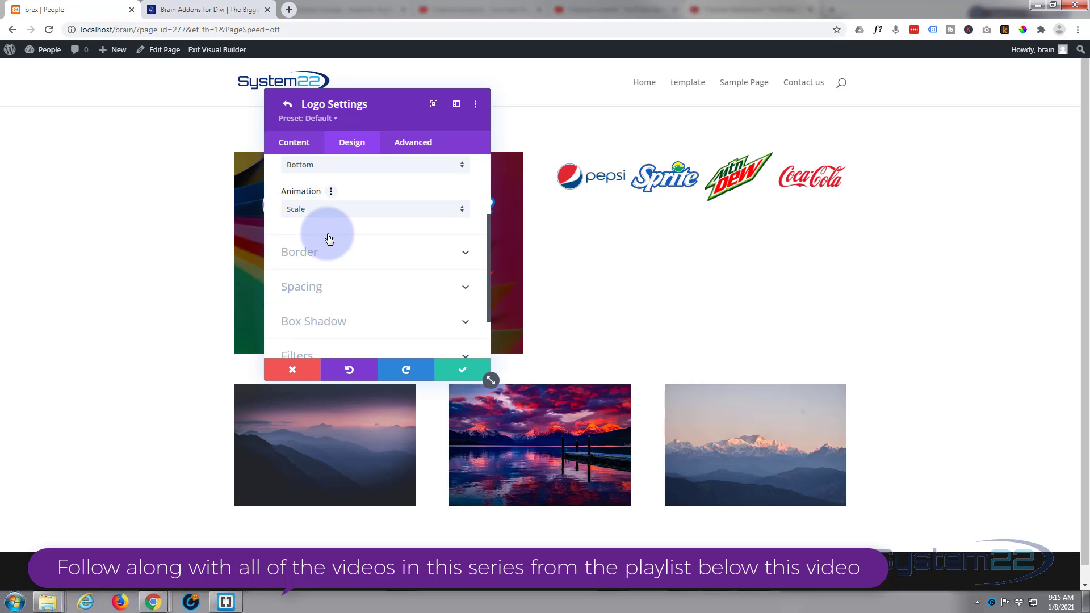
# - Add a 1px border on all sides of the Coca-Cola logo
pyautogui.click(362, 254)
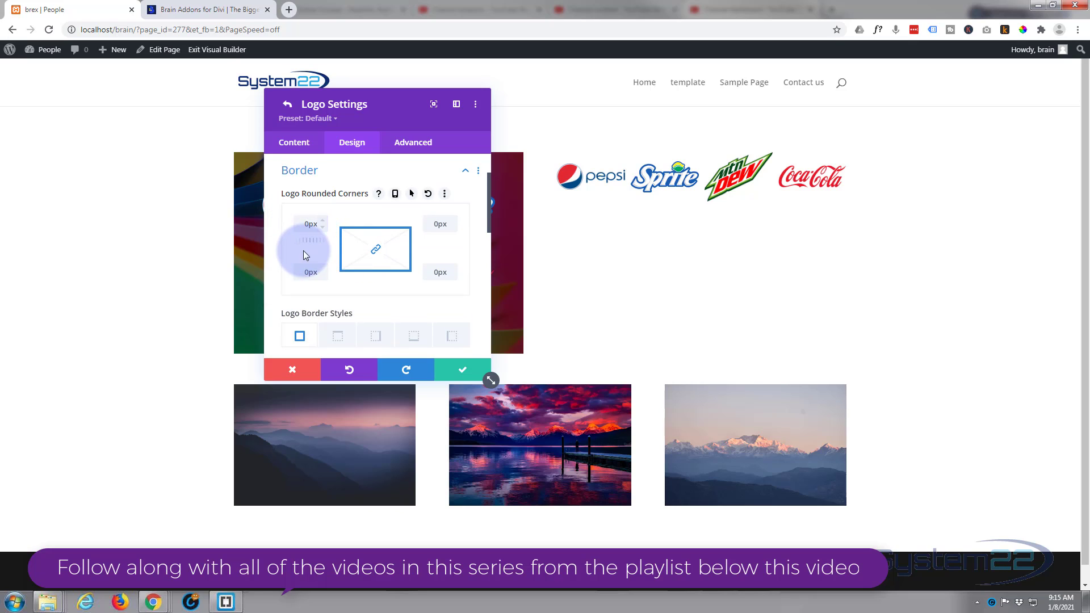
pyautogui.scroll(-3, 299, 253)
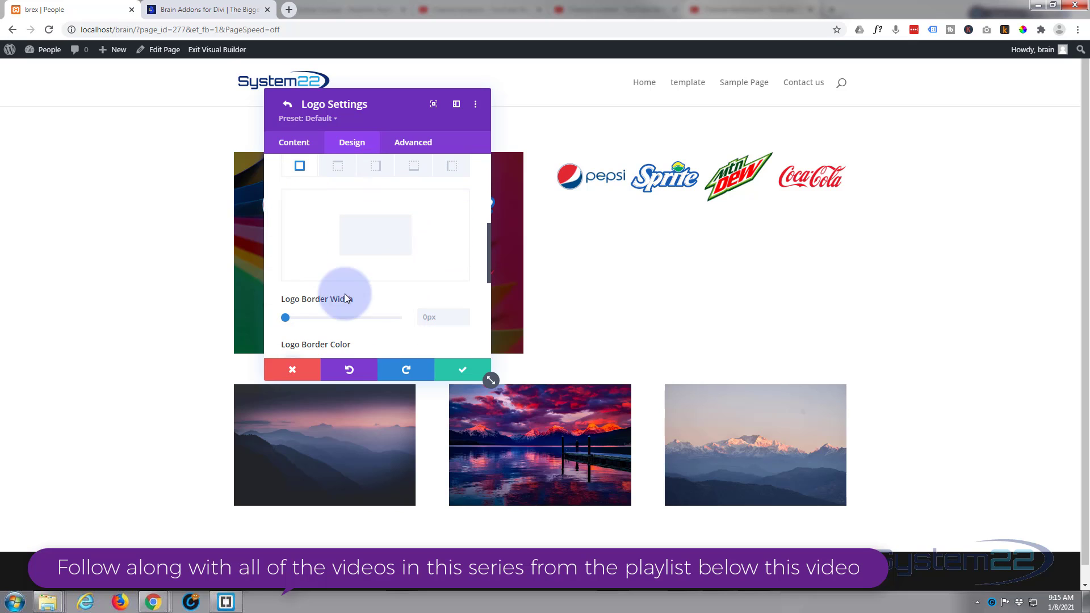
pyautogui.click(463, 312)
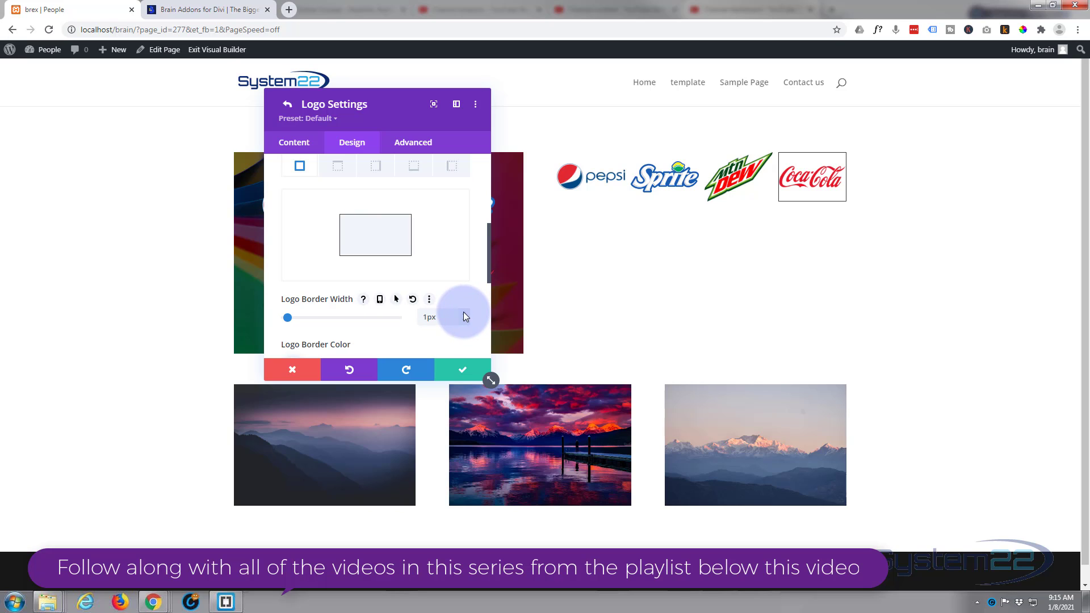
# - Round all four corners of the Coca-Cola logo's border, trying 5px and settling on 15px
pyautogui.scroll(2, 395, 298)
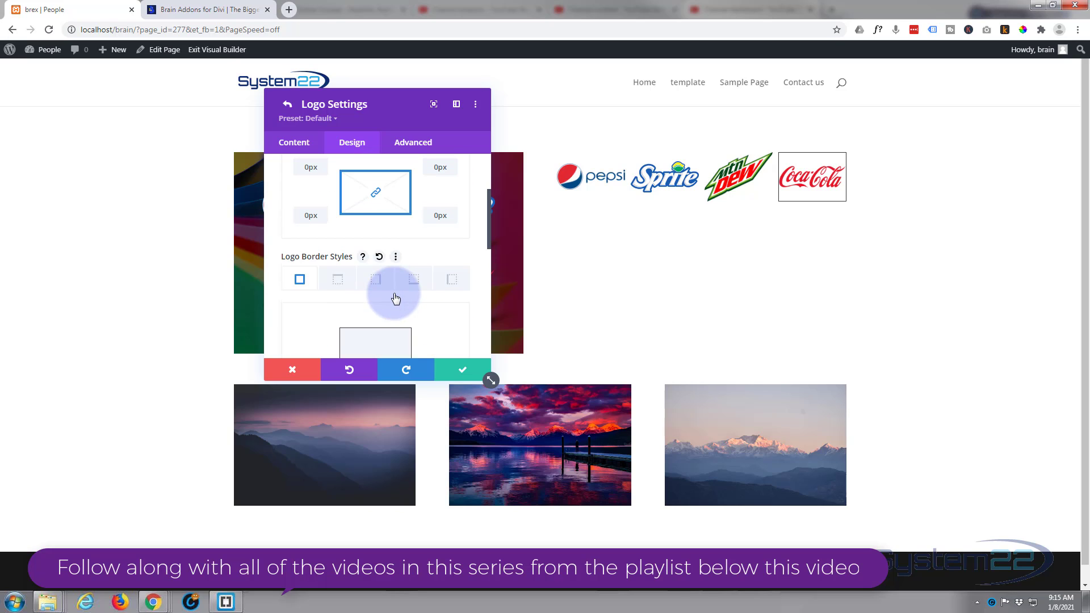
pyautogui.scroll(1, 390, 292)
pyautogui.click(319, 224)
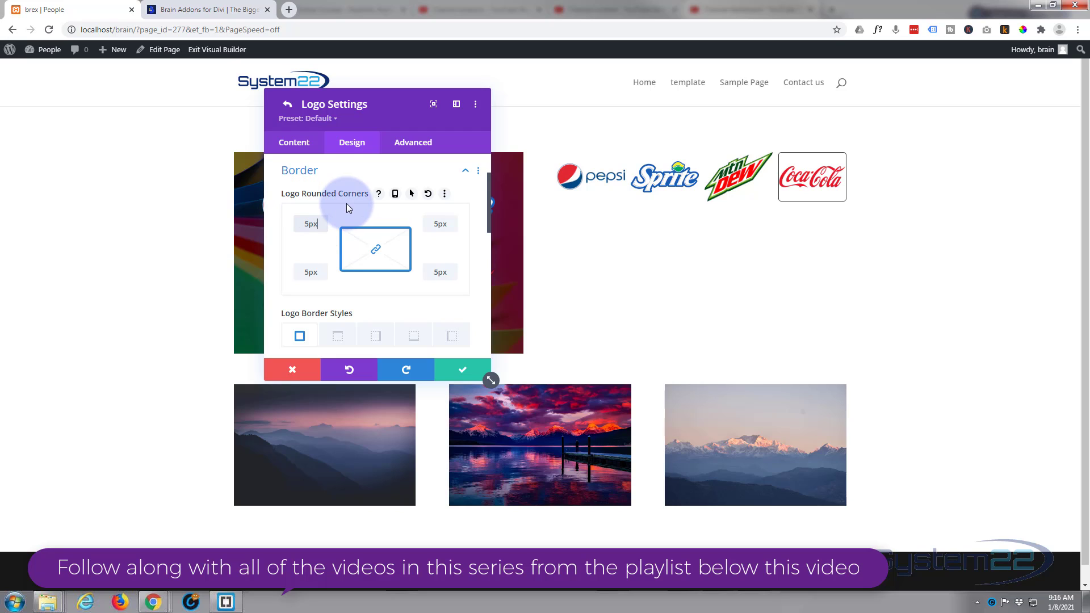
pyautogui.click(311, 222)
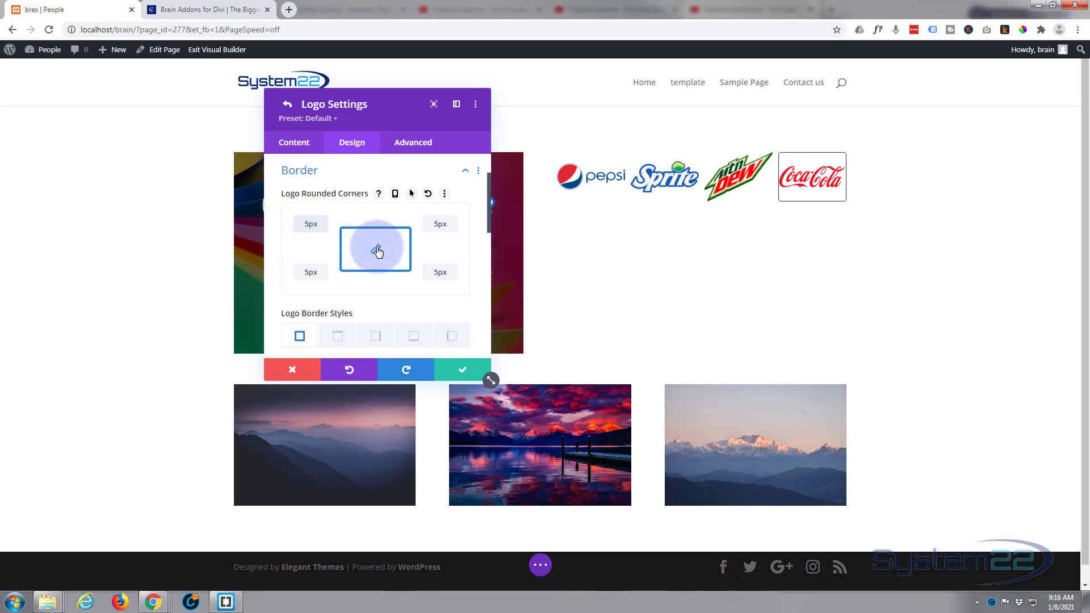
pyautogui.click(305, 222)
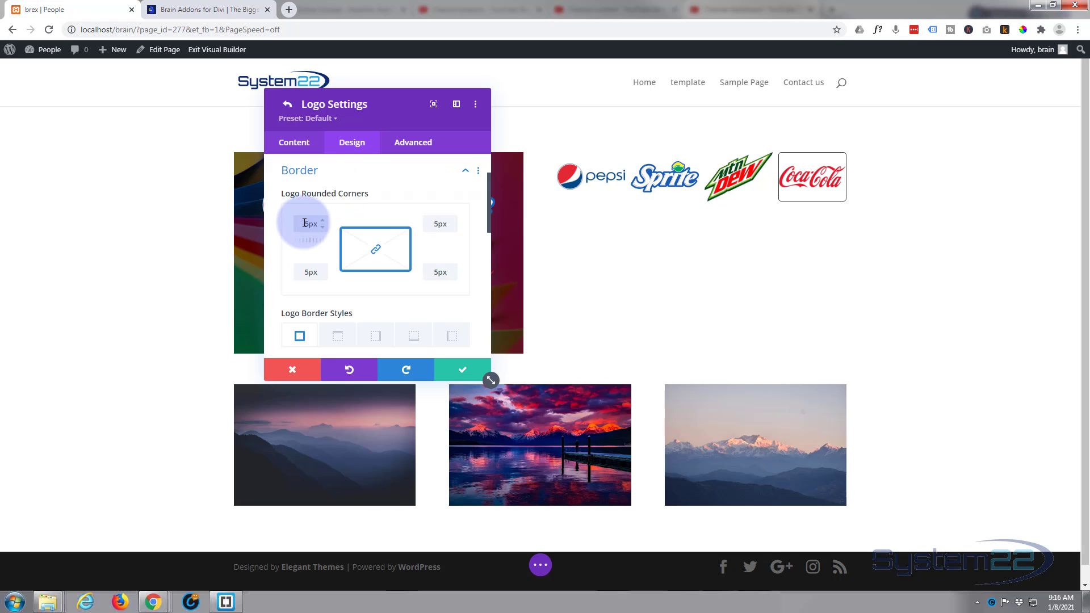
pyautogui.click(358, 188)
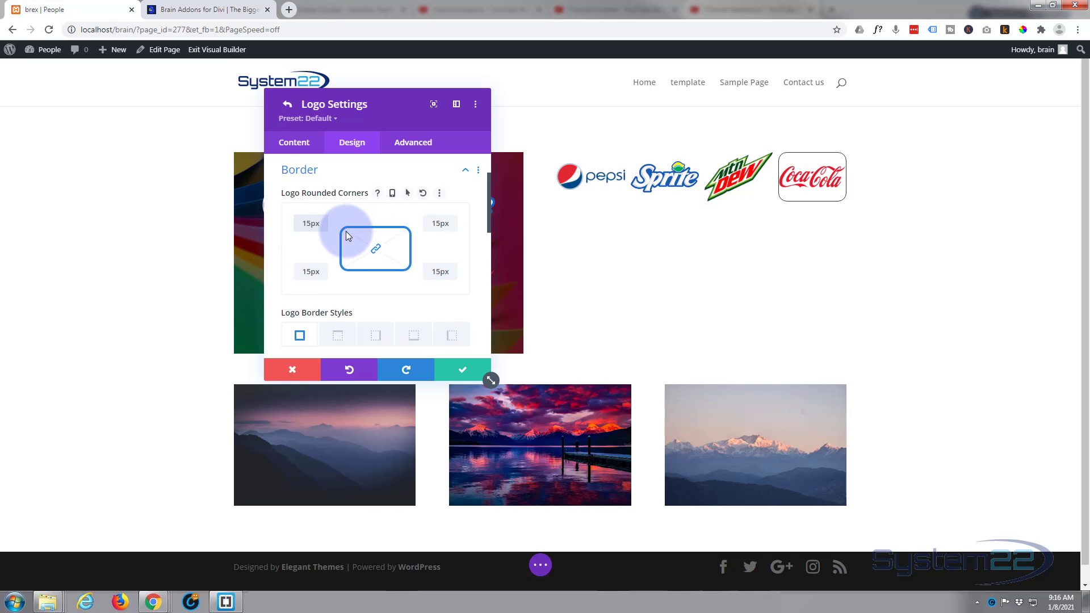
# - Try 30px of top padding on the Coca-Cola logo and reduce it to 10px
pyautogui.scroll(-2, 346, 230)
pyautogui.scroll(-5, 347, 235)
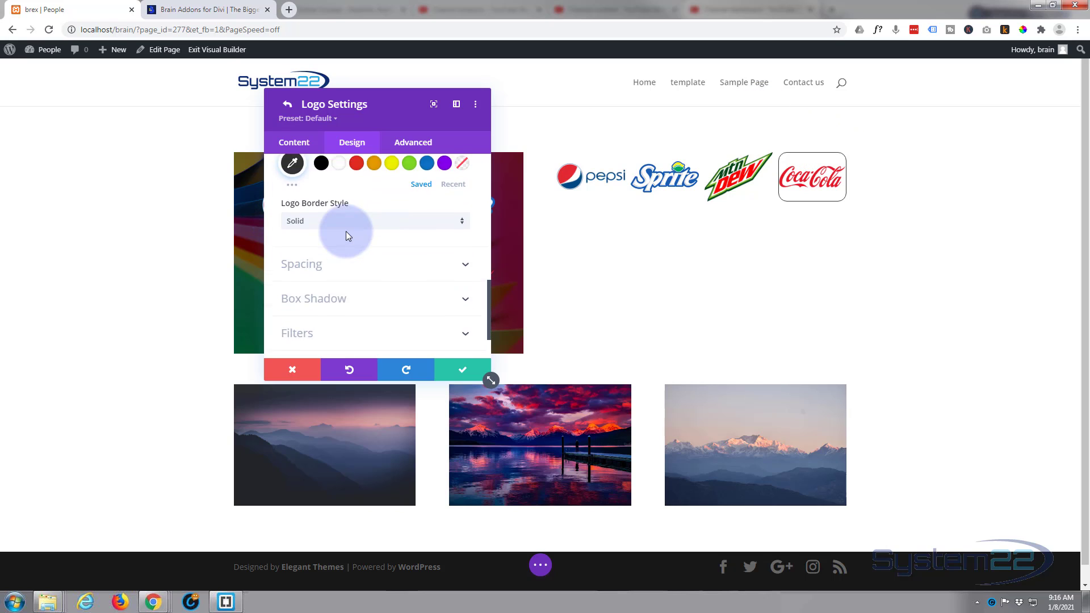
pyautogui.click(355, 245)
pyautogui.click(295, 267)
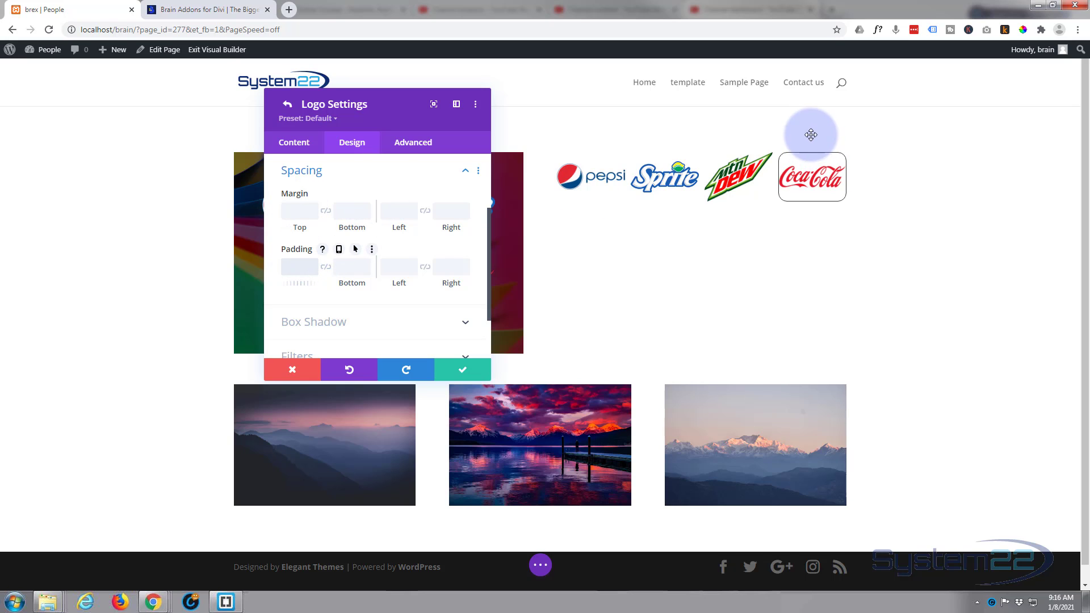
pyautogui.moveTo(811, 158)
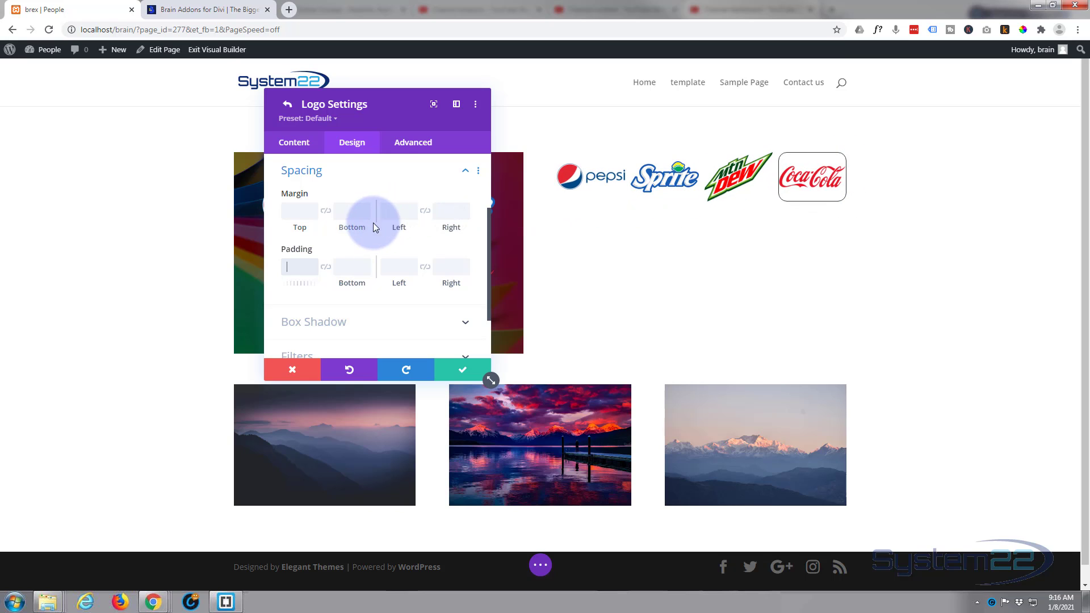
pyautogui.write('30px')
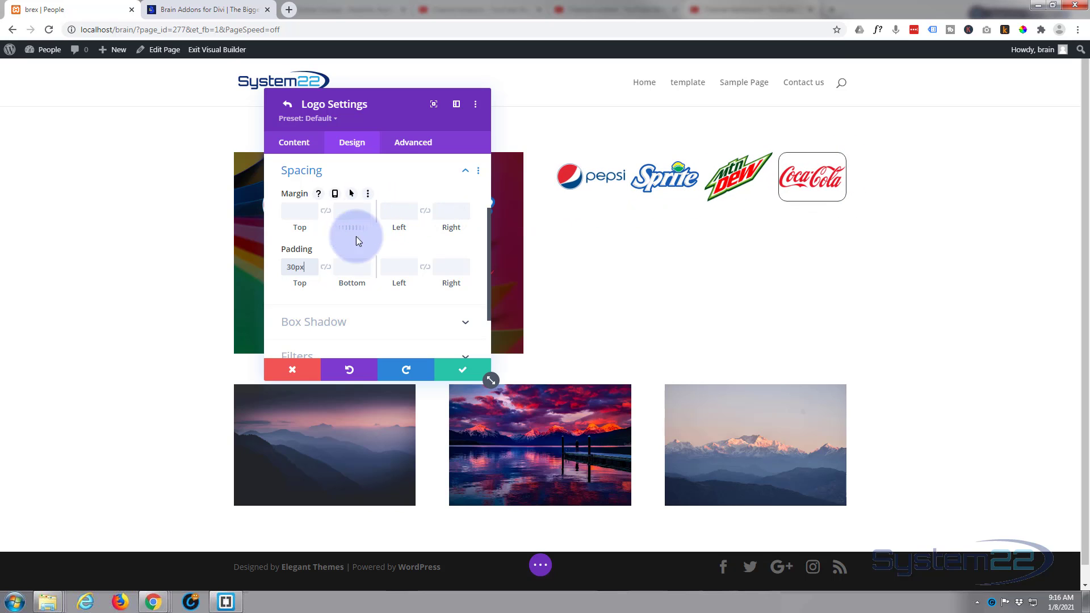
pyautogui.click(290, 267)
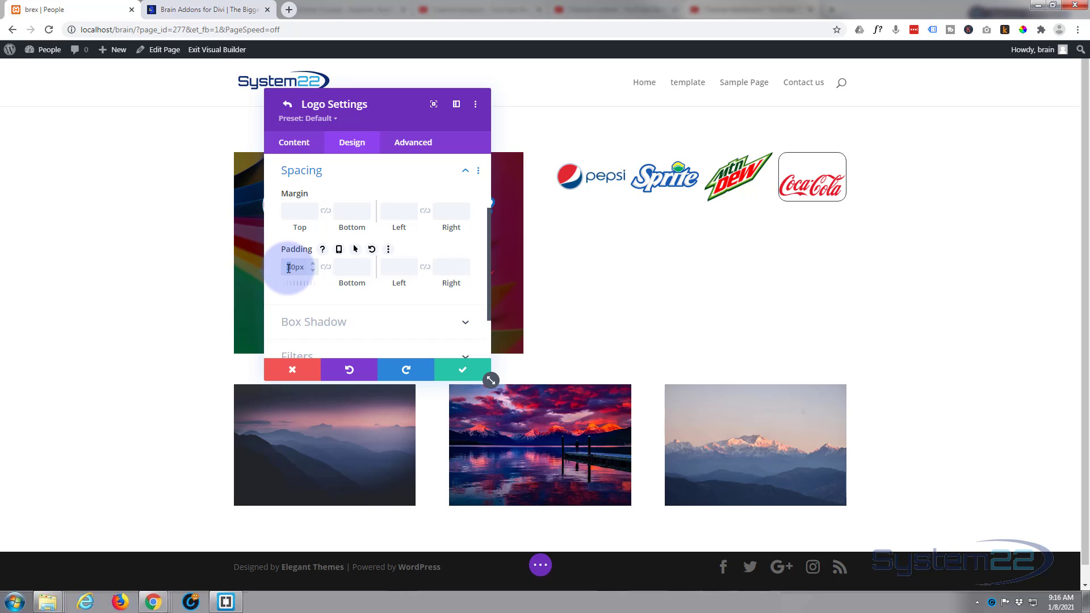
pyautogui.press('BackSpace')
pyautogui.write('1')
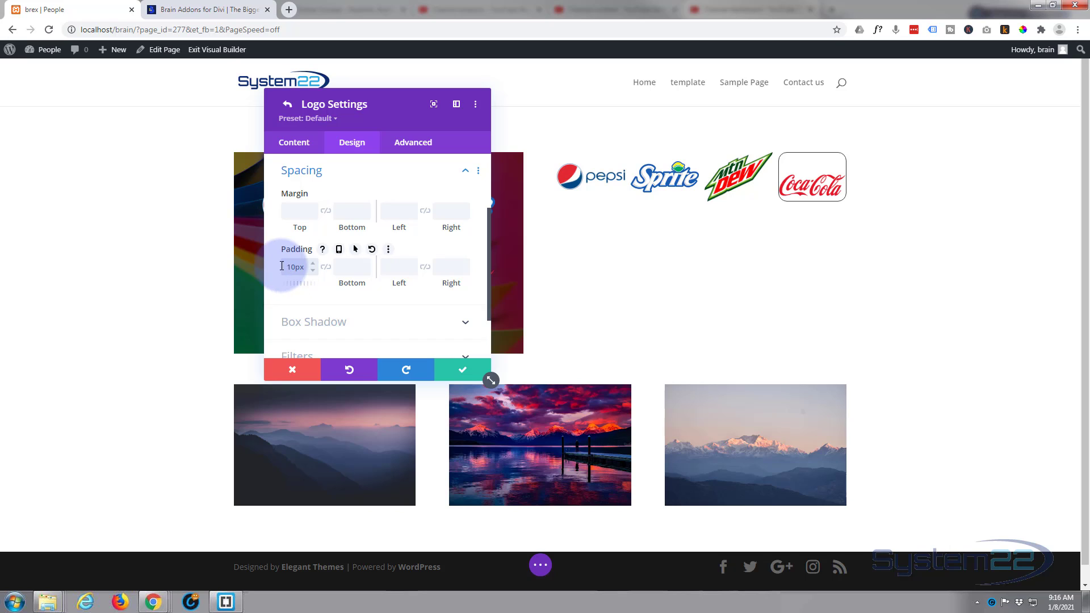
# - Extend the Coca-Cola logo's 10px padding to all four sides and clear the padding values again
pyautogui.click(326, 268)
pyautogui.click(394, 267)
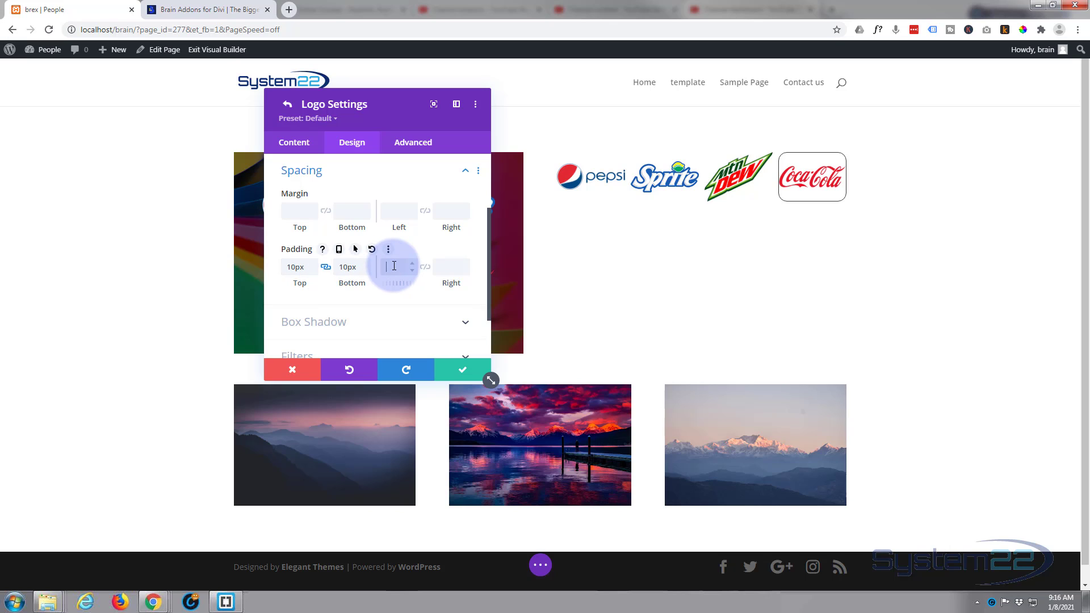
pyautogui.write('10')
pyautogui.click(426, 268)
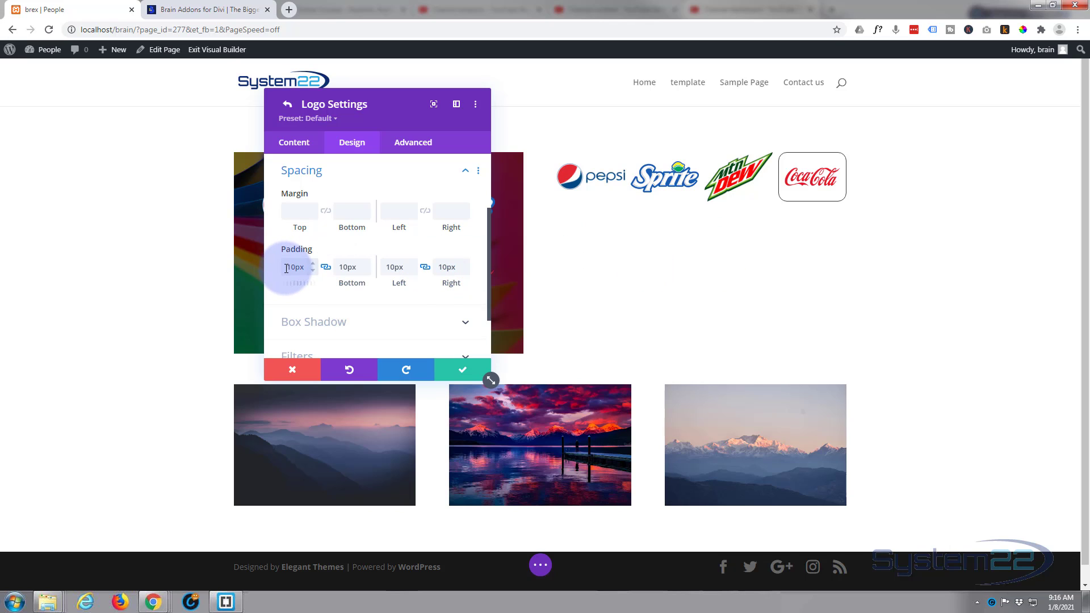
pyautogui.doubleClick(304, 268)
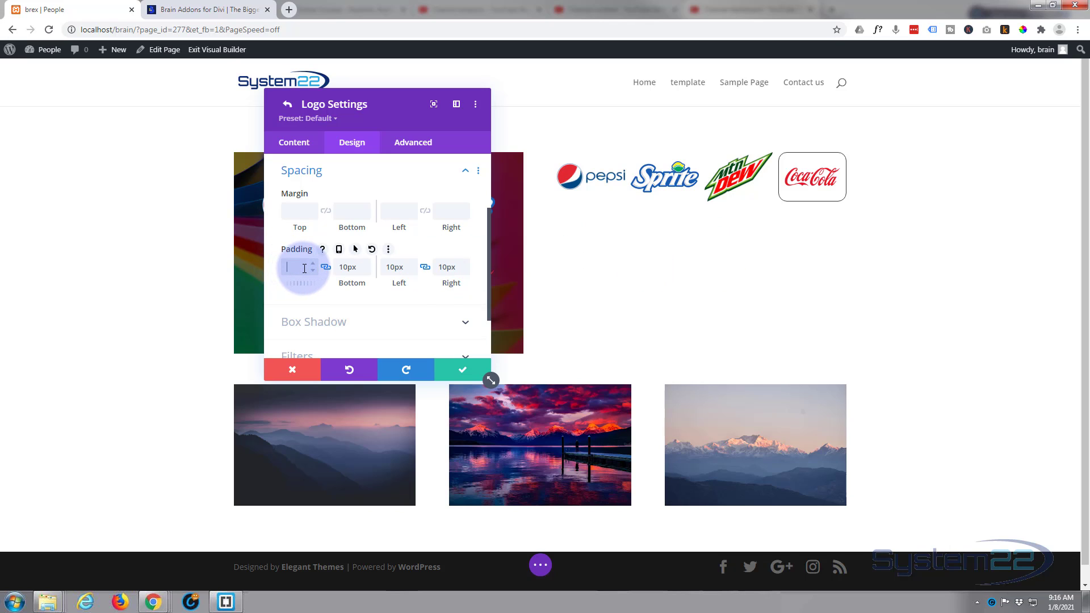
pyautogui.doubleClick(400, 266)
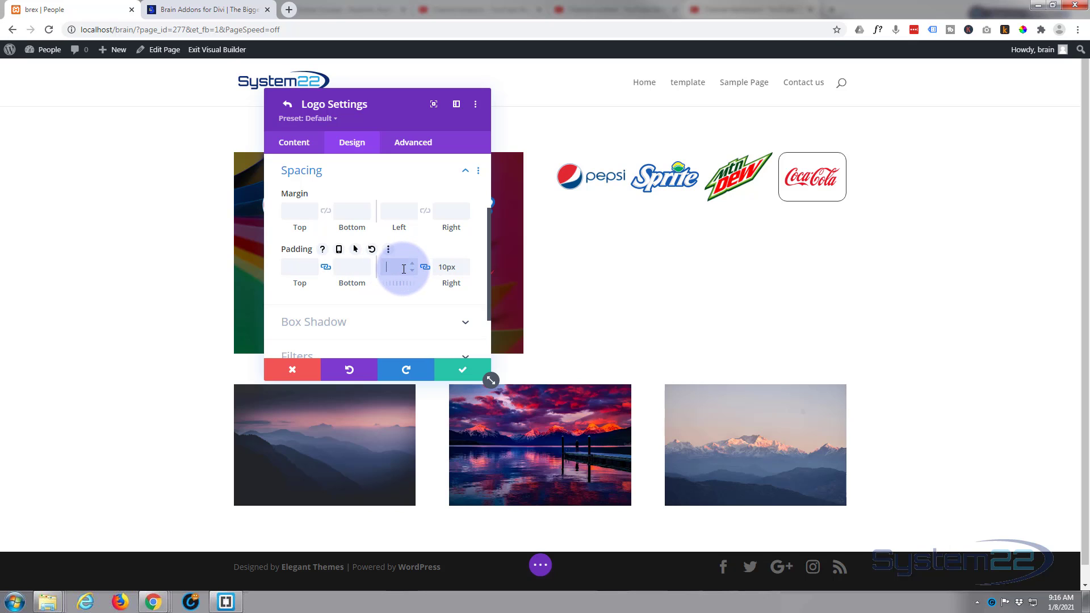
# - Remove the Coca-Cola logo's border by setting its border width to 0px
pyautogui.scroll(3, 413, 304)
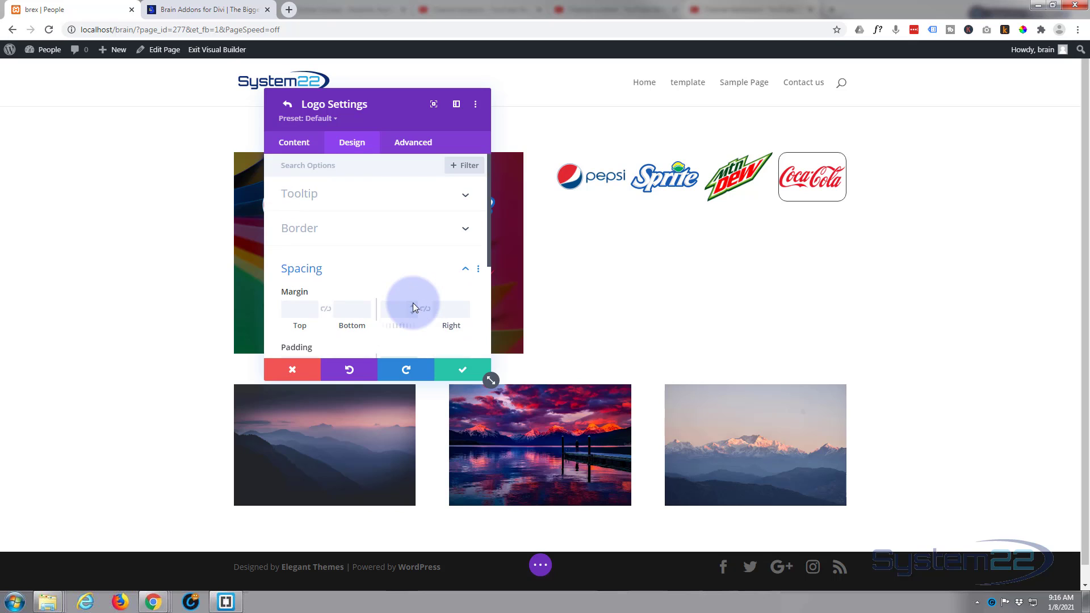
pyautogui.click(394, 234)
pyautogui.scroll(-4, 409, 218)
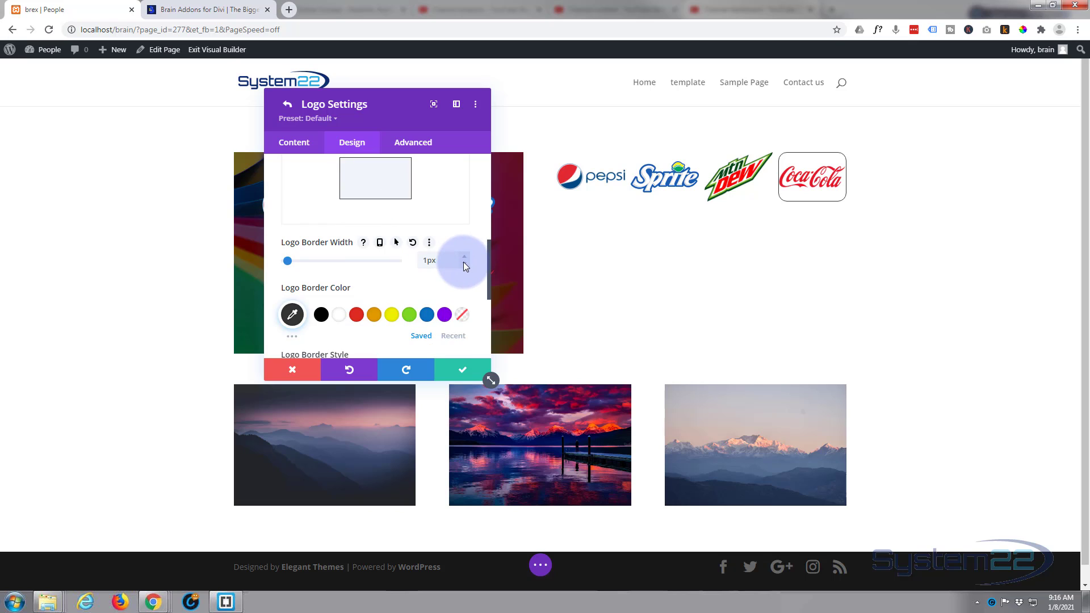
pyautogui.click(464, 263)
pyautogui.moveTo(826, 183)
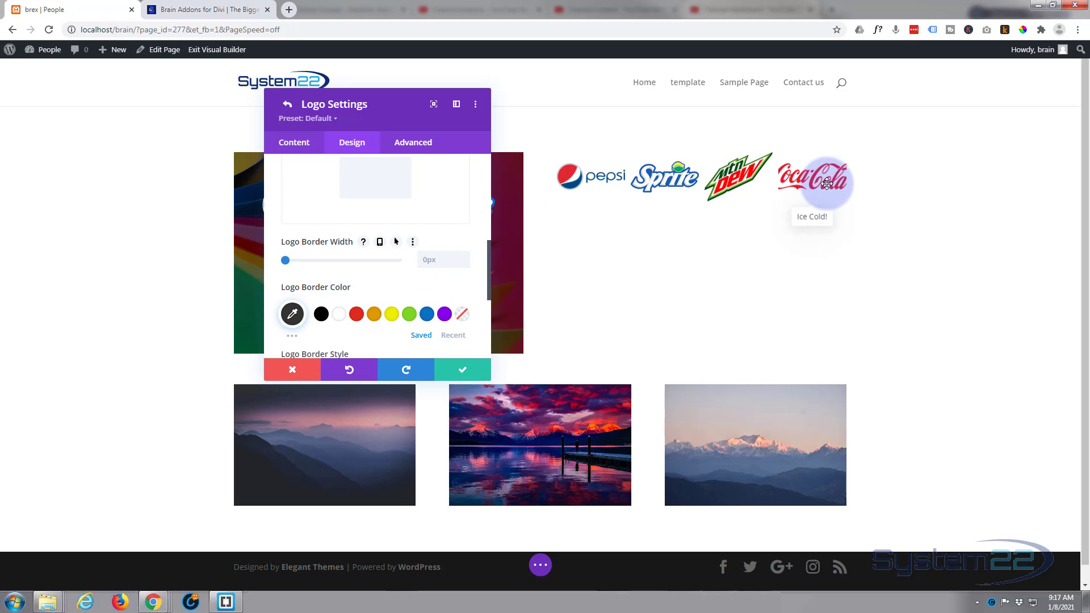
# - Check the Coca-Cola logo's remaining design sections and advanced options, and save the logo's settings
pyautogui.scroll(-2, 393, 226)
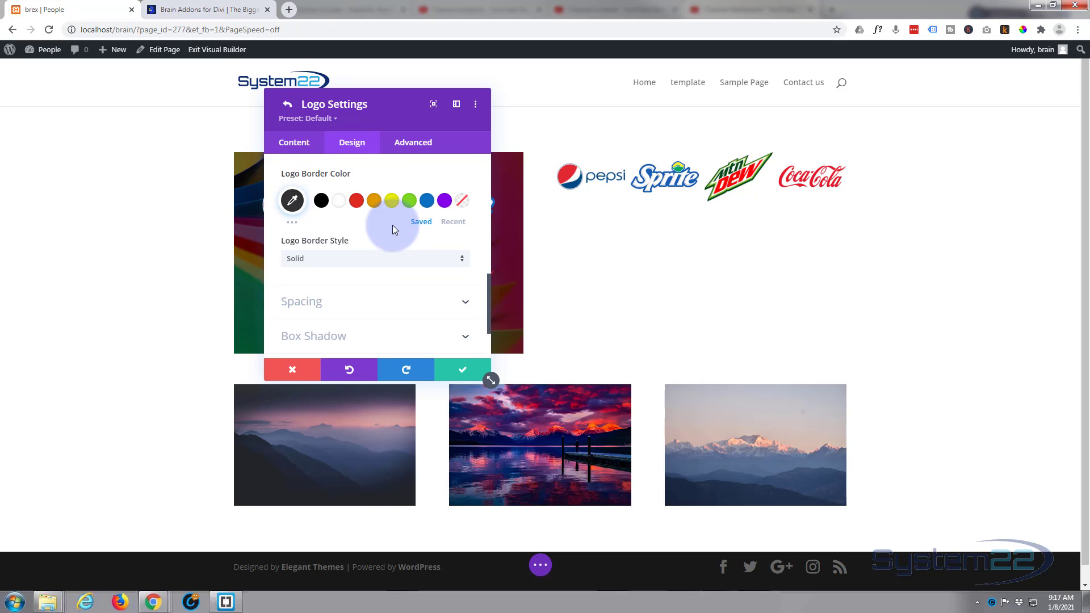
pyautogui.scroll(-2, 393, 225)
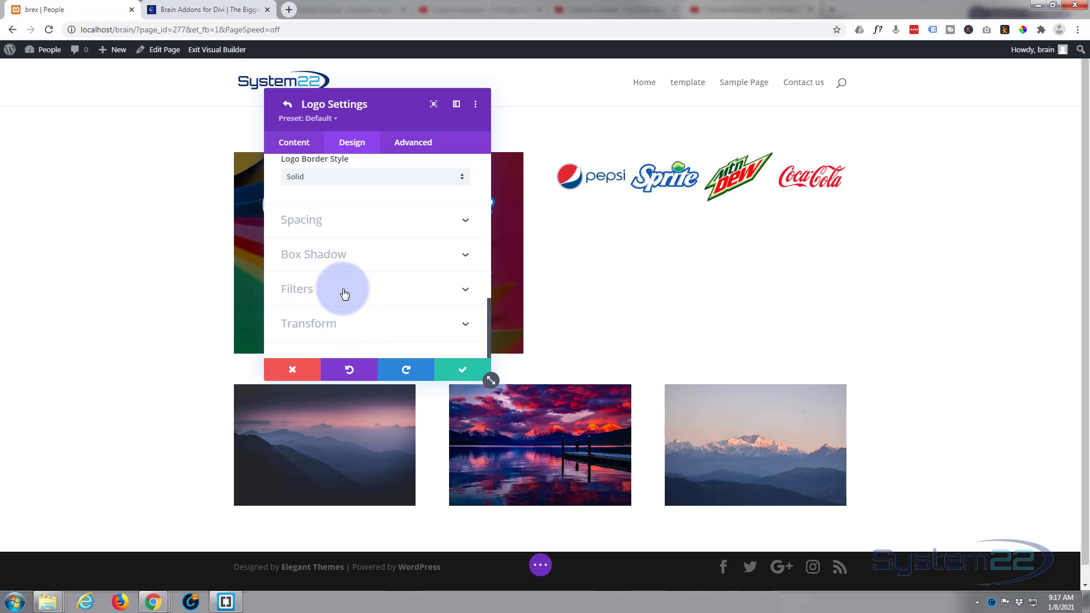
pyautogui.scroll(5, 341, 301)
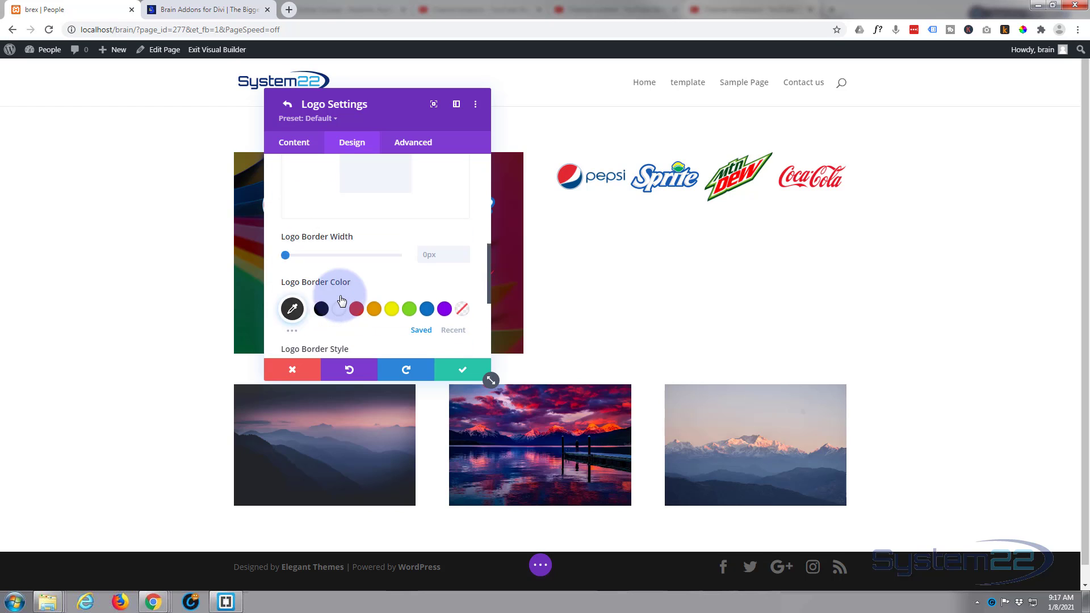
pyautogui.scroll(1, 339, 295)
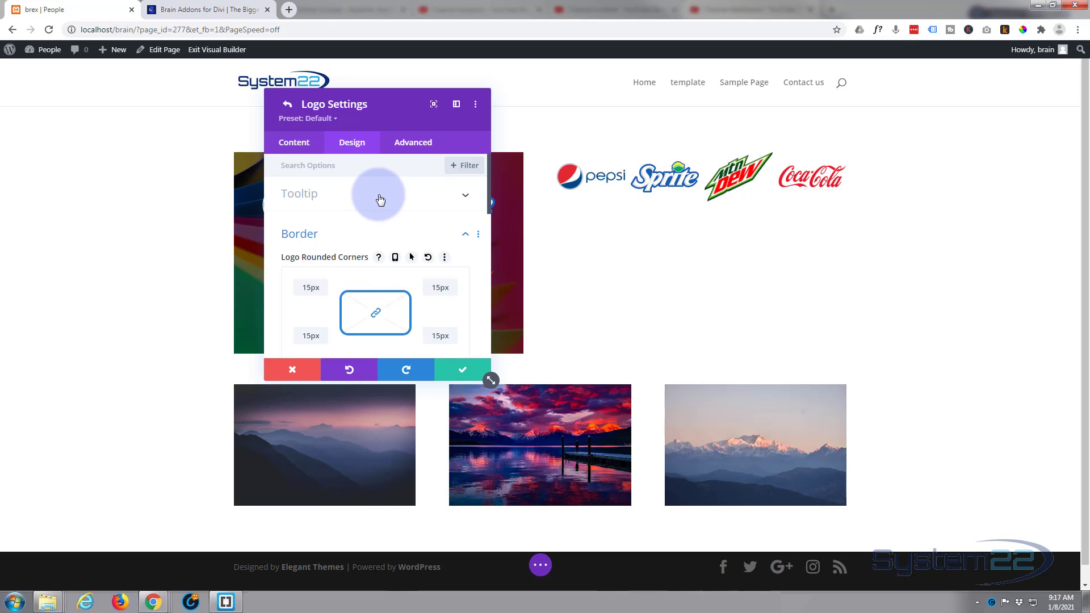
pyautogui.click(413, 146)
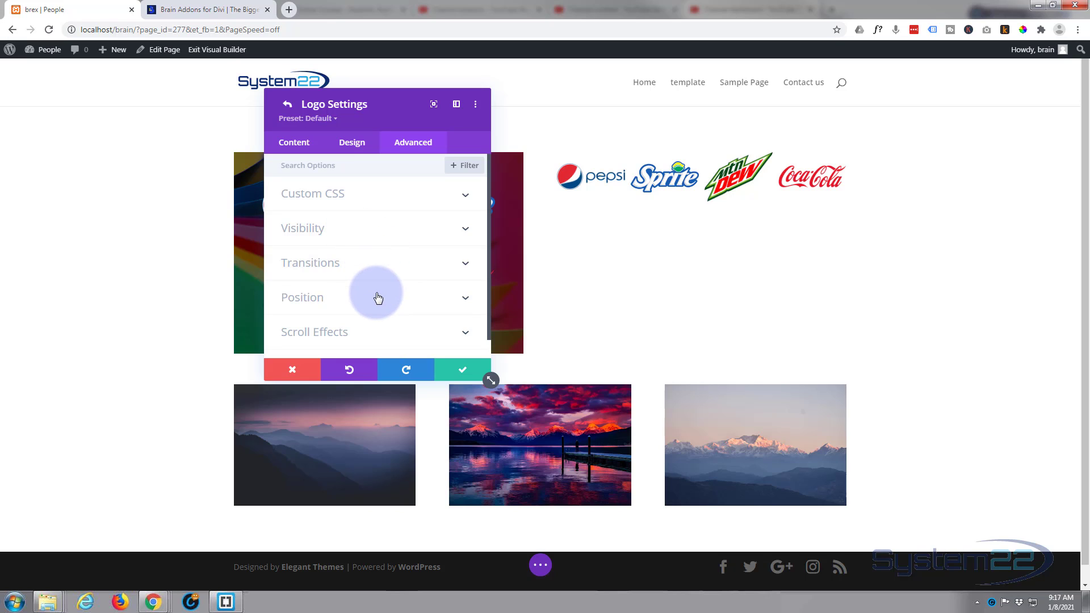
pyautogui.scroll(-1, 375, 307)
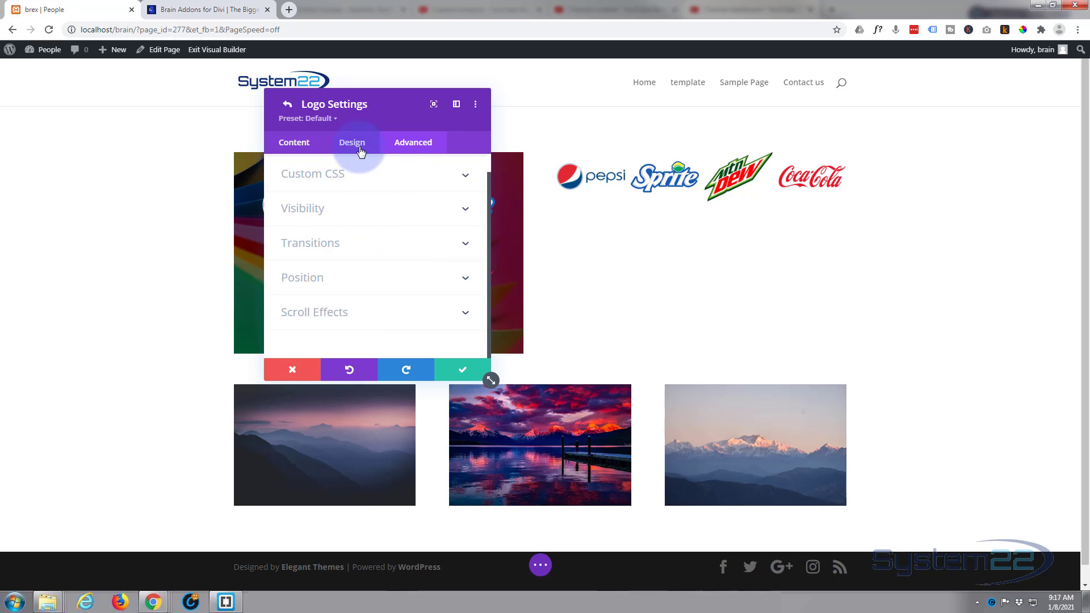
pyautogui.click(463, 373)
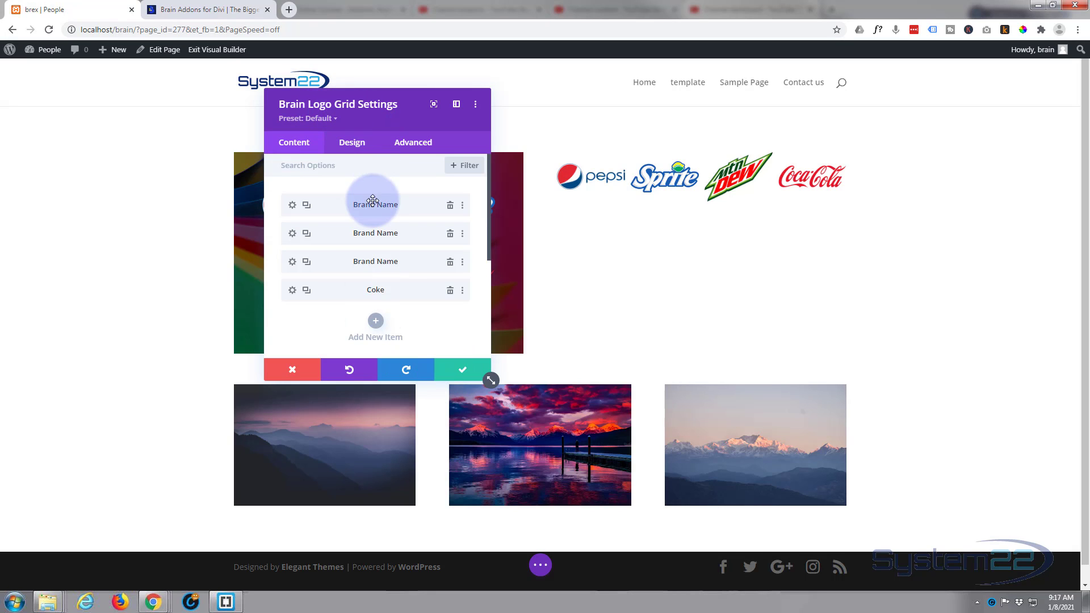
# - Arrange the logo grid in 2 columns and set its grid gap to 14px
pyautogui.scroll(-3, 373, 199)
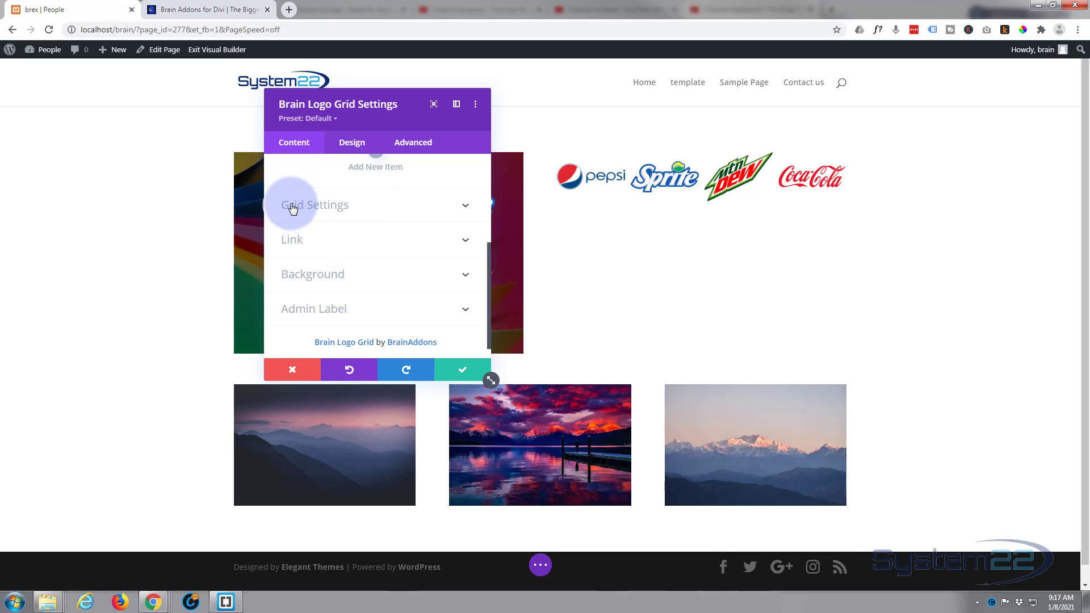
pyautogui.click(352, 208)
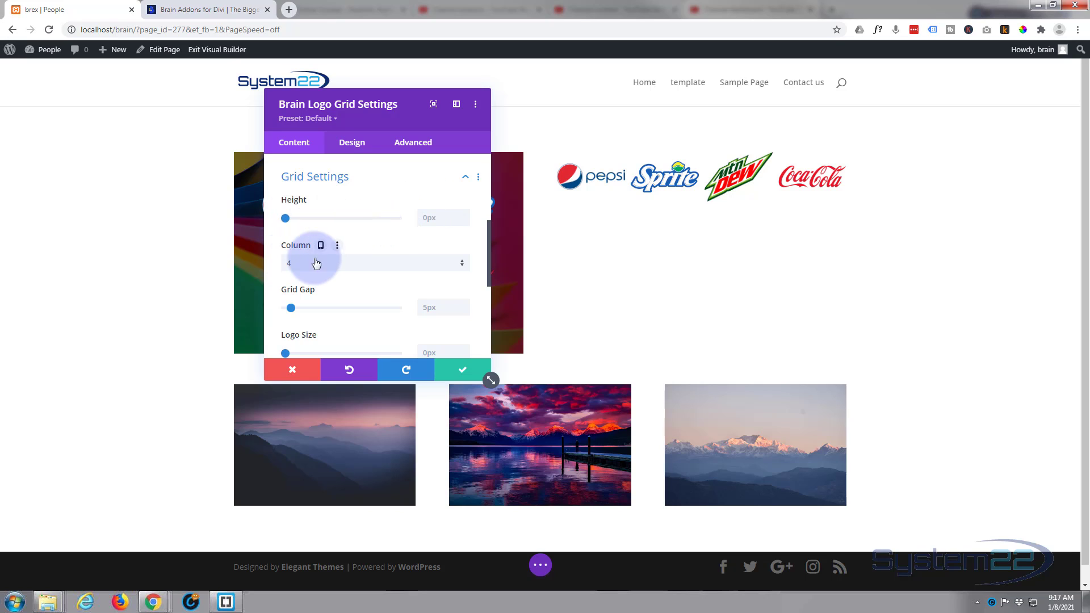
pyautogui.click(461, 266)
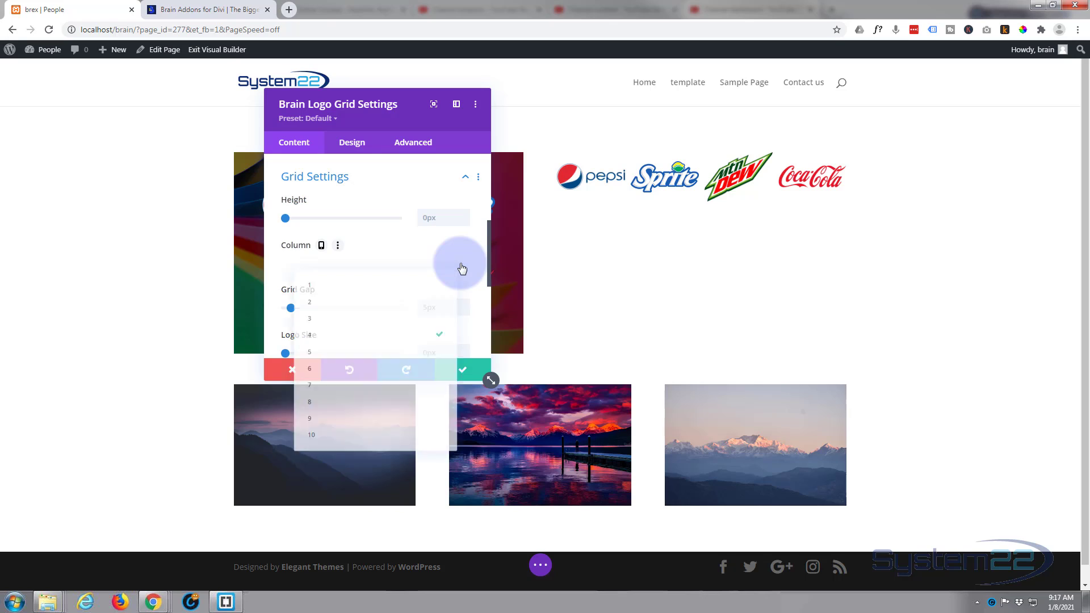
pyautogui.click(341, 294)
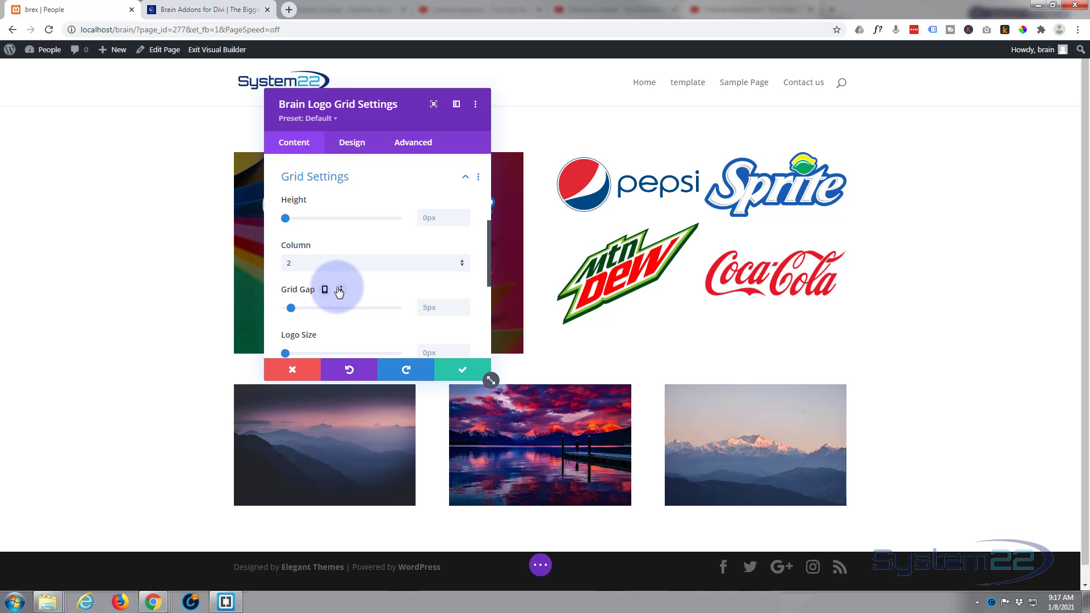
pyautogui.scroll(-1, 333, 263)
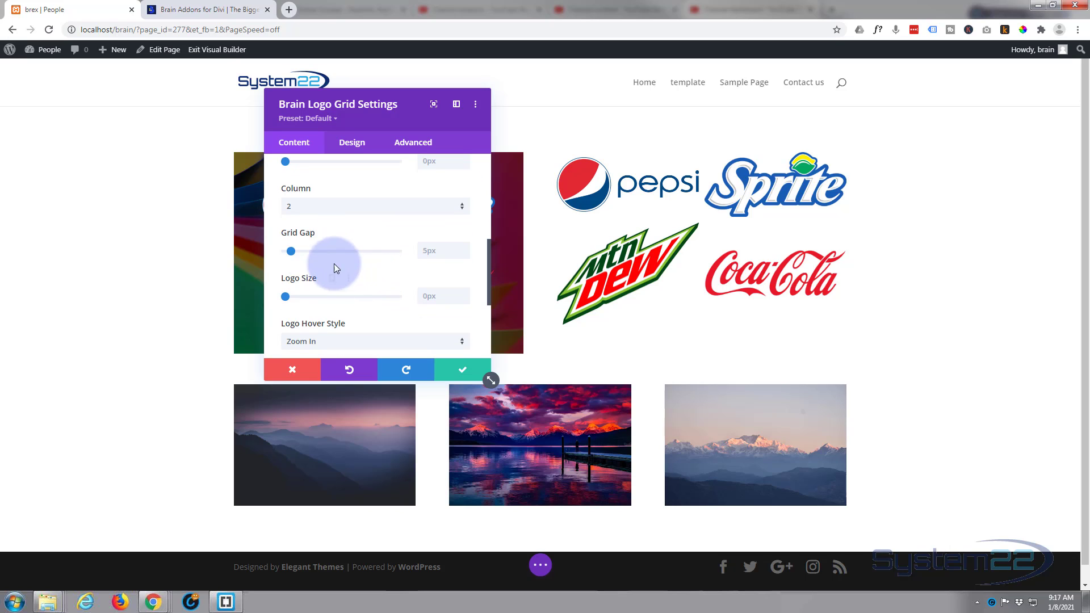
pyautogui.moveTo(291, 250)
pyautogui.mouseDown()
pyautogui.moveTo(324, 251)
pyautogui.moveTo(301, 252)
pyautogui.mouseUp()
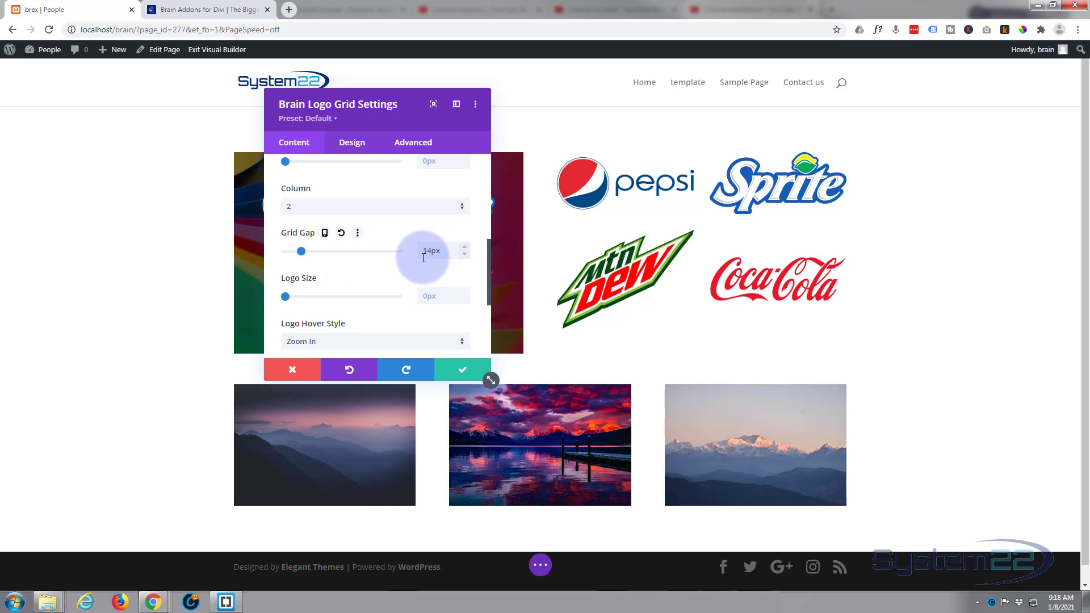
# - Review the available hover styles for the grid's logos and keep Zoom In
pyautogui.scroll(-3, 420, 249)
pyautogui.scroll(-1, 418, 256)
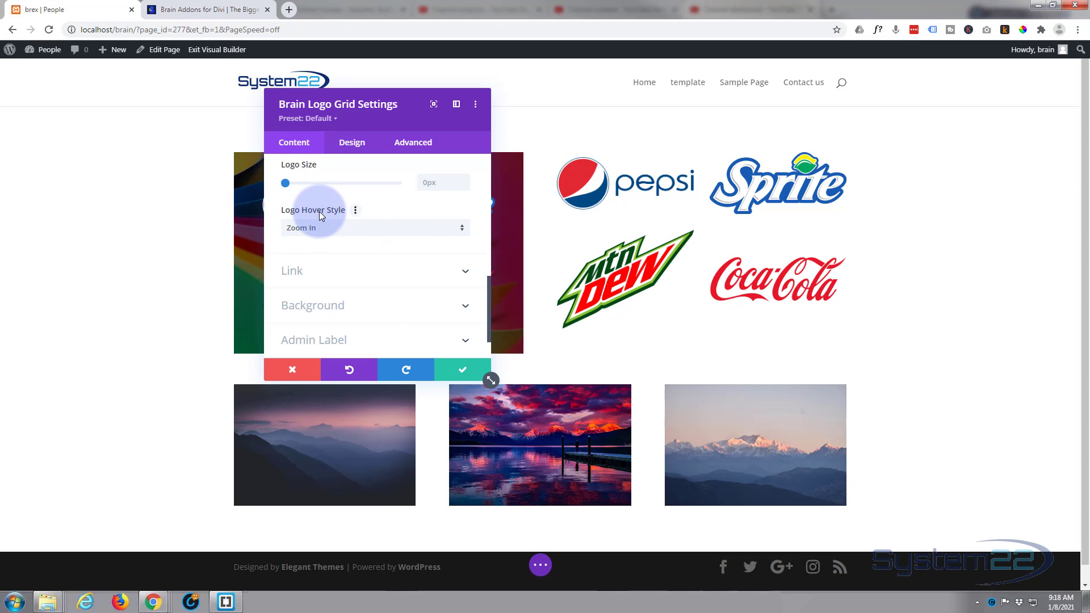
pyautogui.click(381, 229)
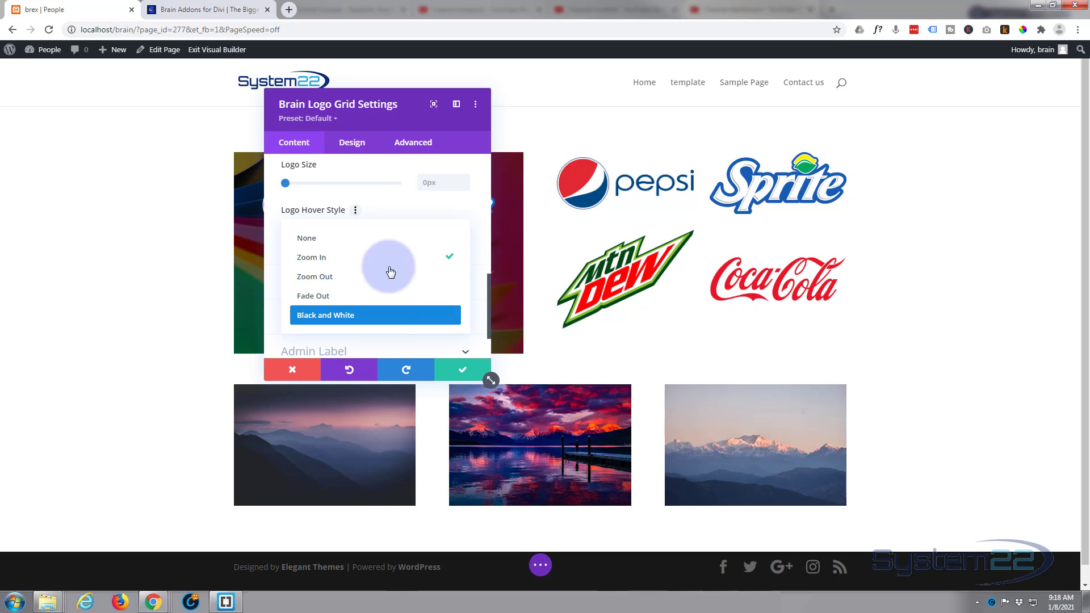
pyautogui.click(402, 206)
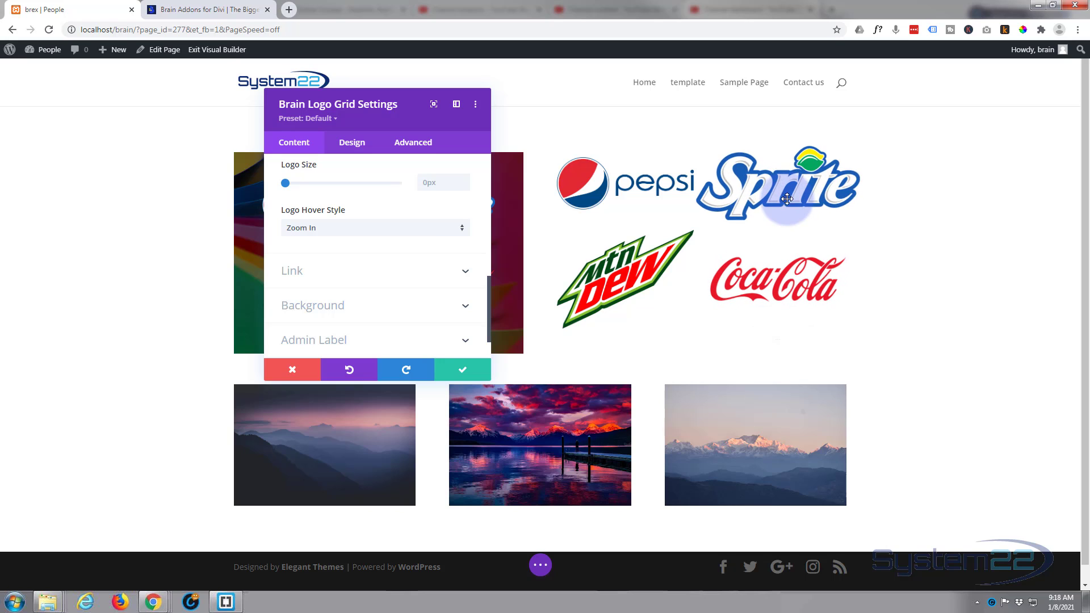
# - Widen the logo grid's gap to 33px
pyautogui.scroll(1, 380, 281)
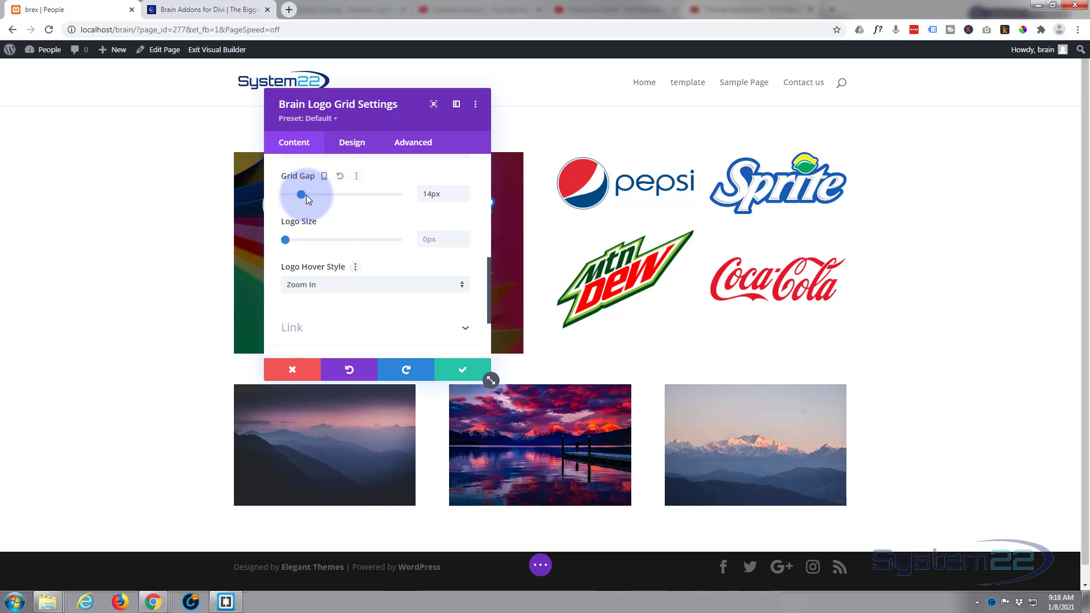
pyautogui.moveTo(306, 193); pyautogui.dragTo(324, 193)
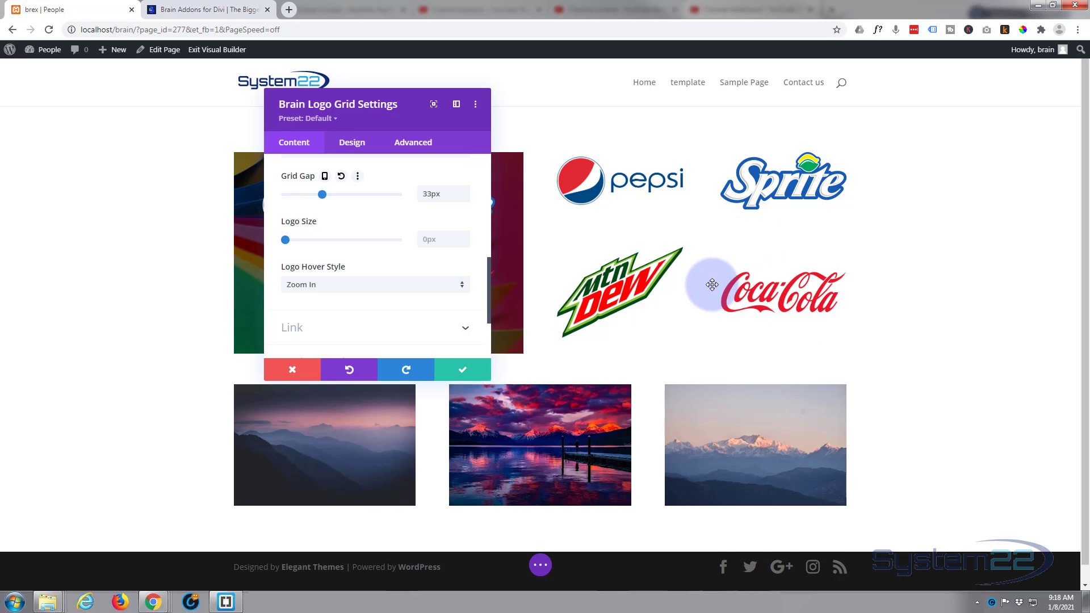
# - Examine the logo grid module's link options, including the link target choices, and keep In The Same Window
pyautogui.scroll(-1, 355, 247)
pyautogui.scroll(-2, 357, 250)
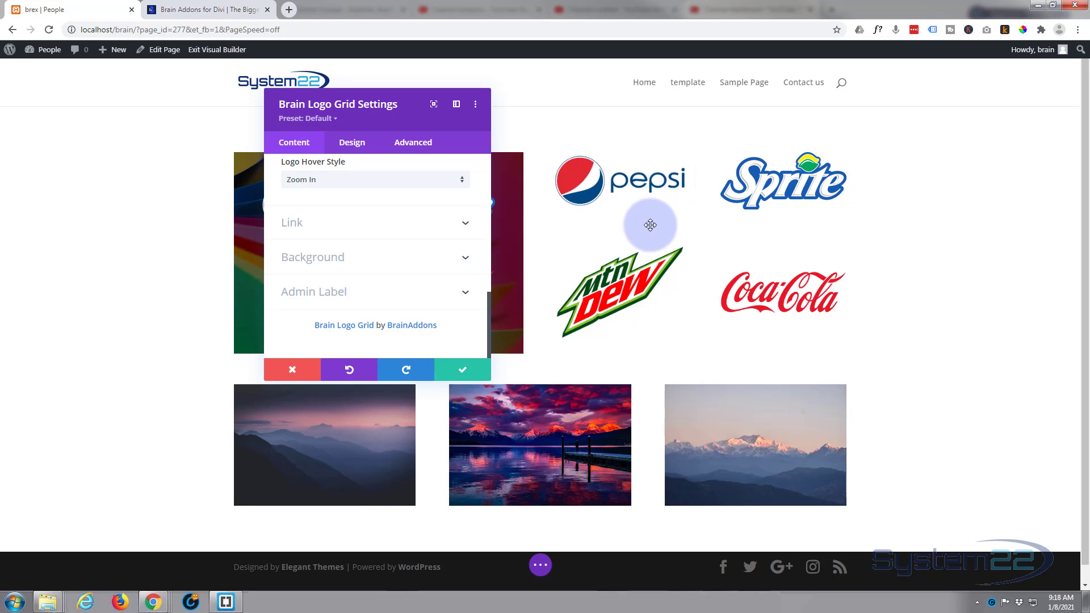
pyautogui.click(372, 223)
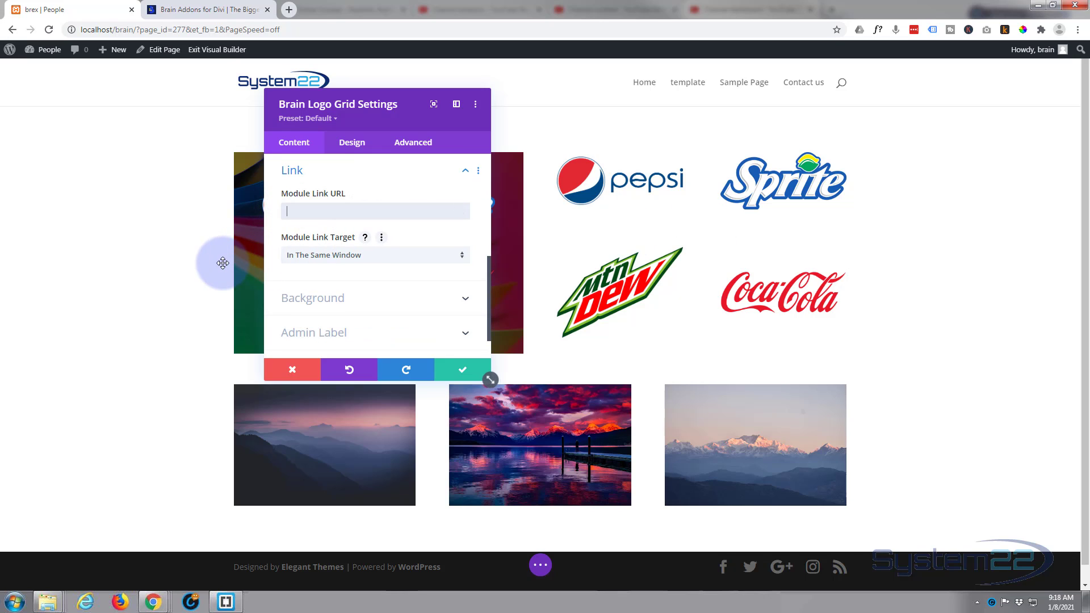
pyautogui.click(398, 261)
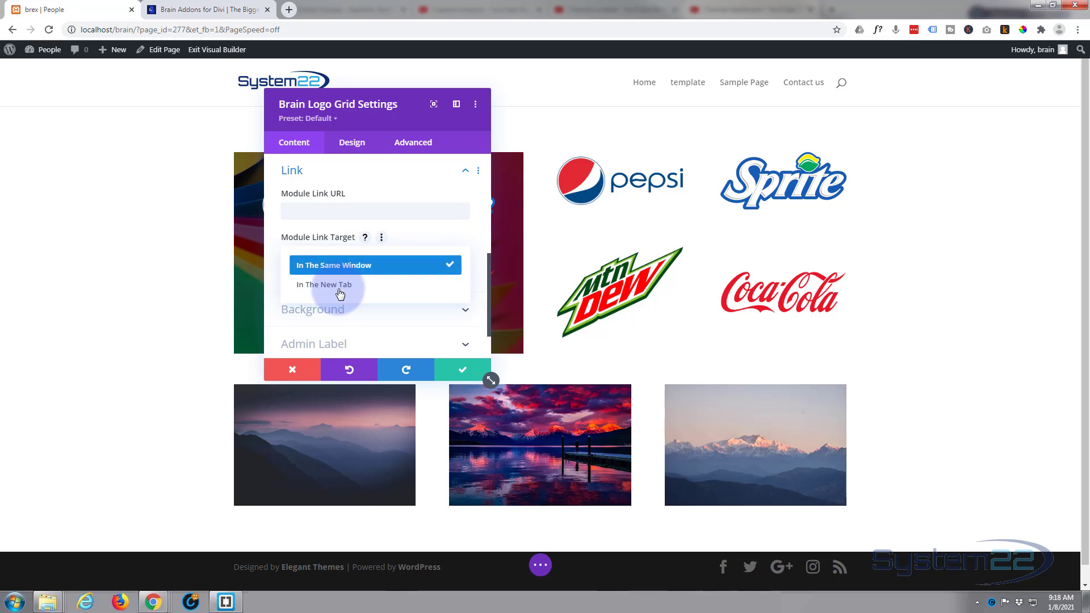
pyautogui.click(268, 255)
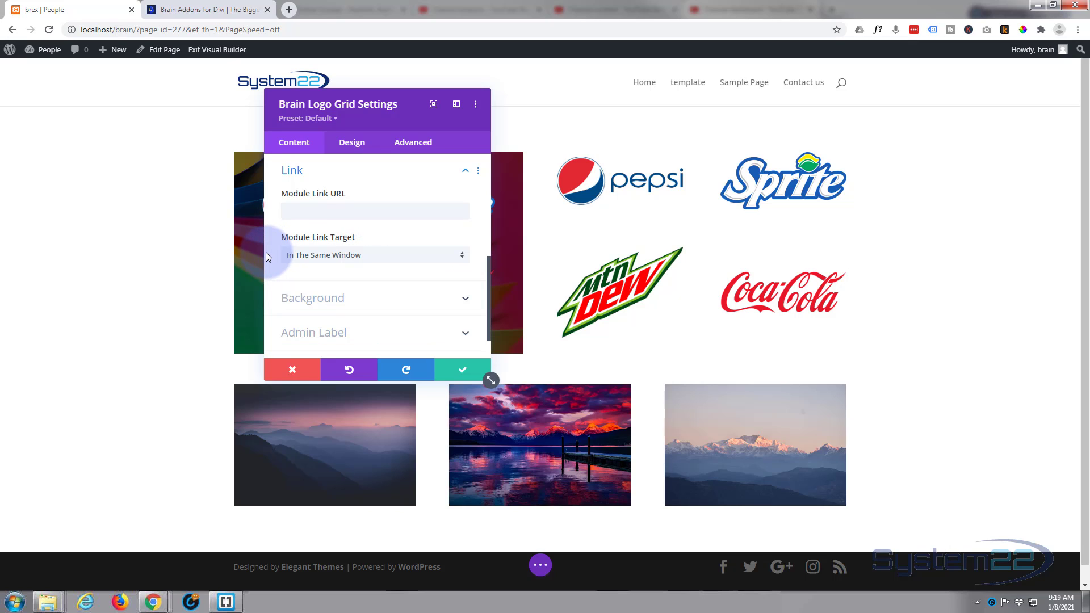
# - Give the logo grid module the colourful background image pexels-pixabay-40799.jpg from the media library
pyautogui.click(310, 305)
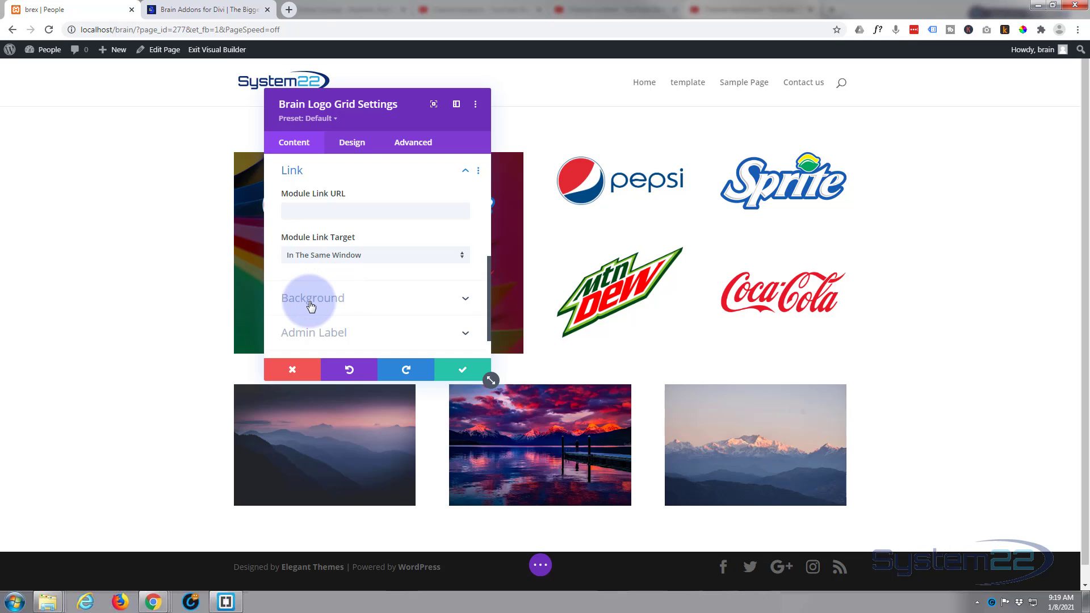
pyautogui.click(359, 301)
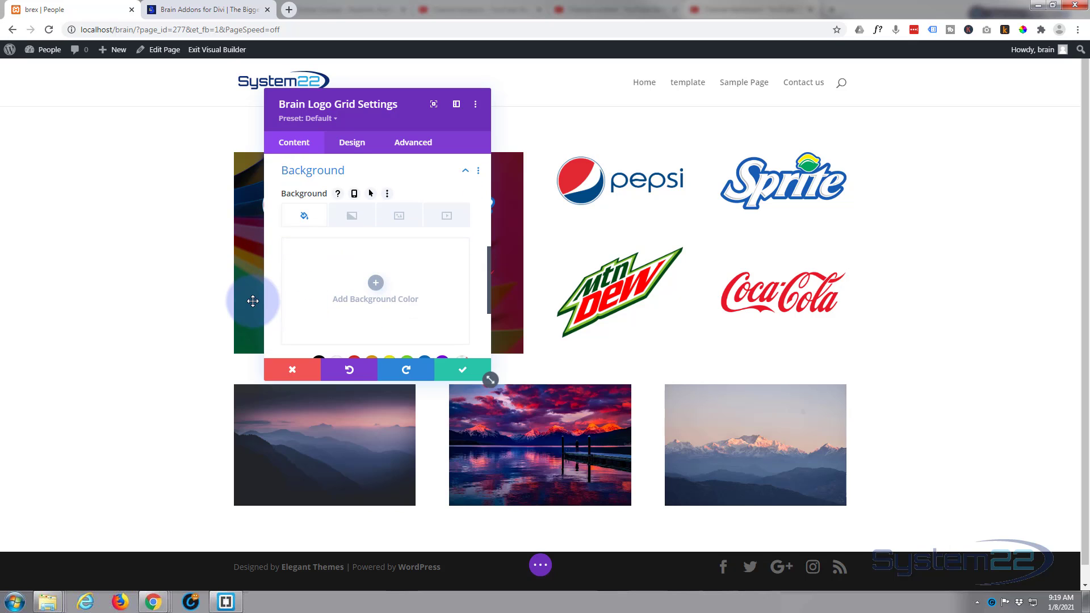
pyautogui.click(400, 220)
pyautogui.click(376, 283)
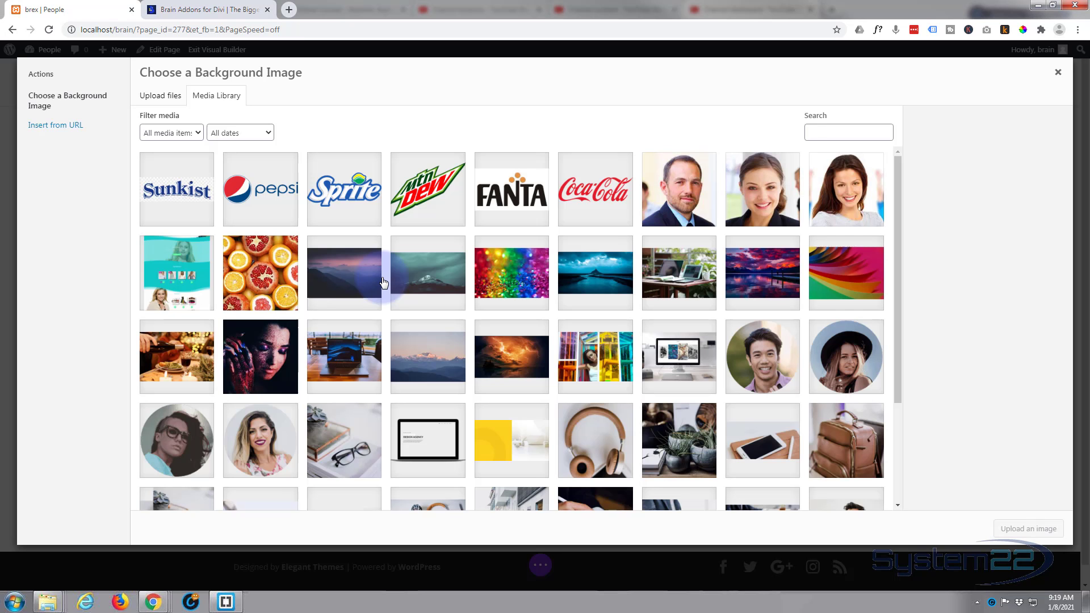
pyautogui.click(857, 249)
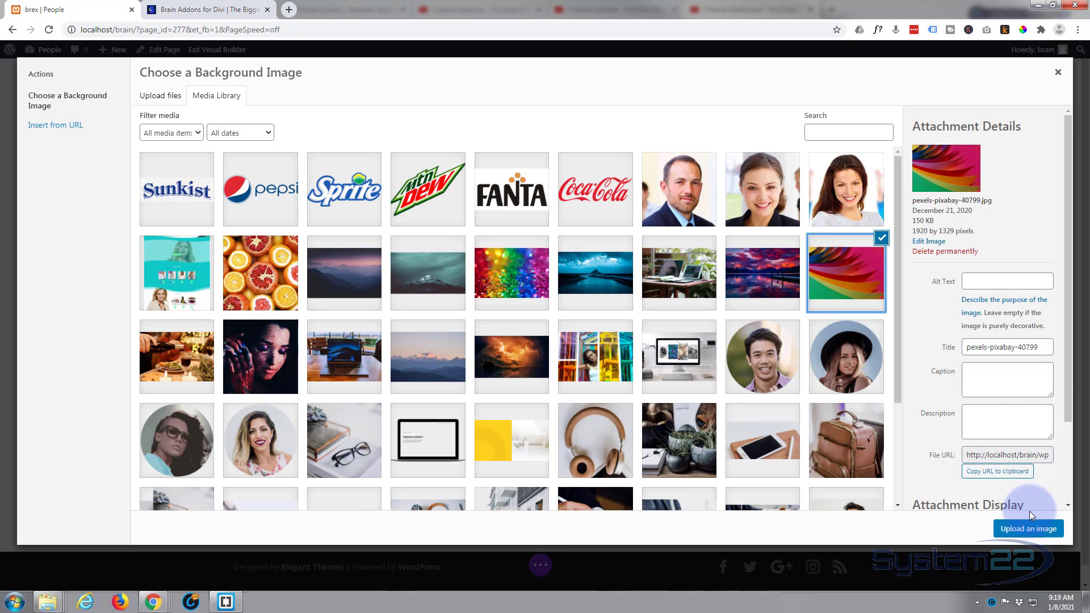
pyautogui.click(1034, 533)
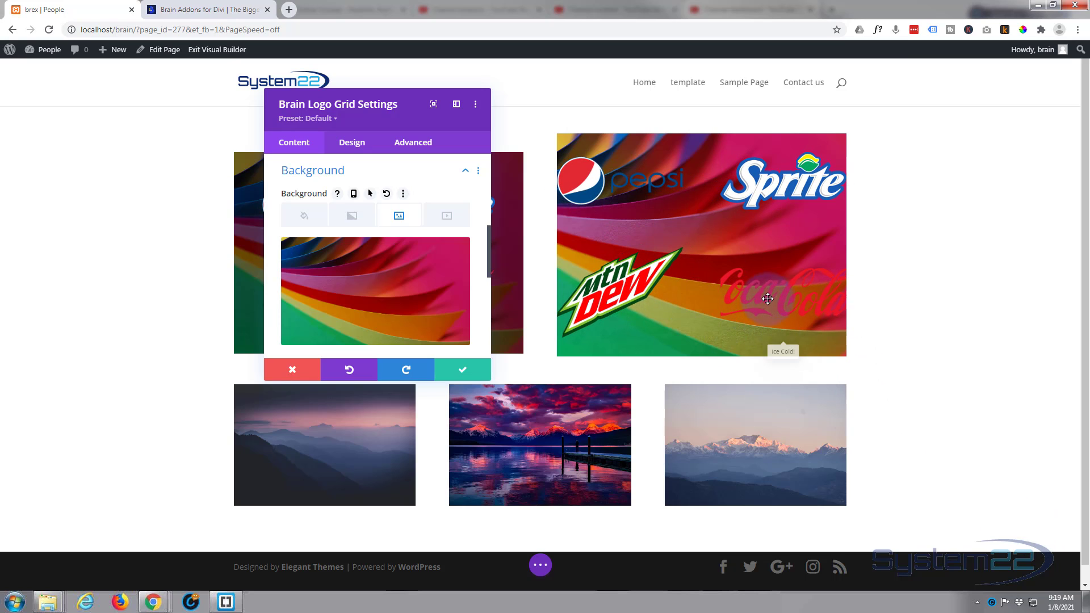
# - Add a black #000000 background color to the logo grid module
pyautogui.click(307, 217)
pyautogui.scroll(-2, 301, 214)
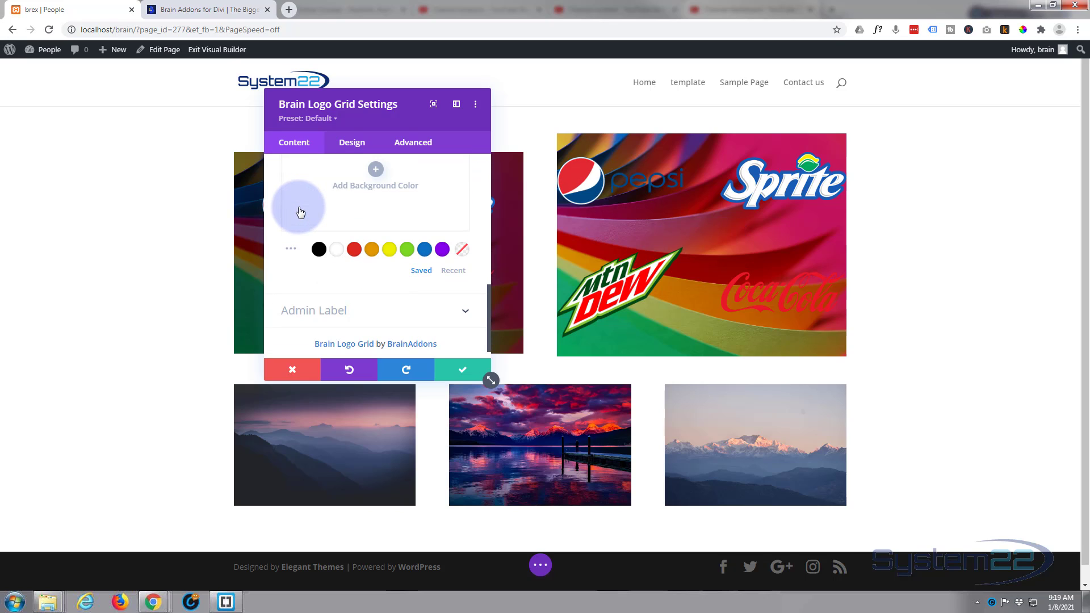
pyautogui.click(319, 249)
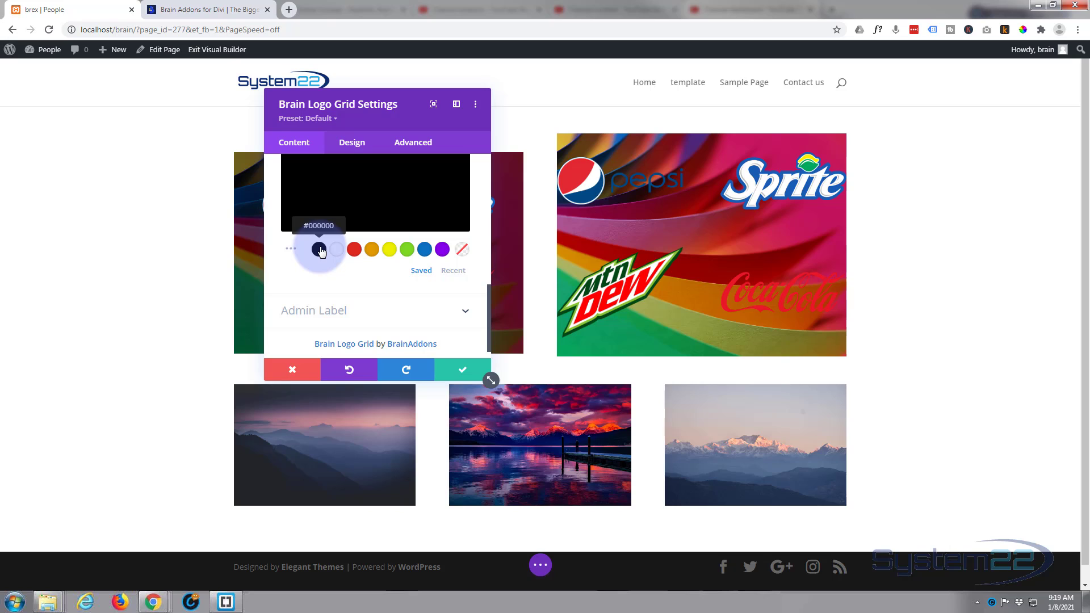
pyautogui.scroll(2, 389, 224)
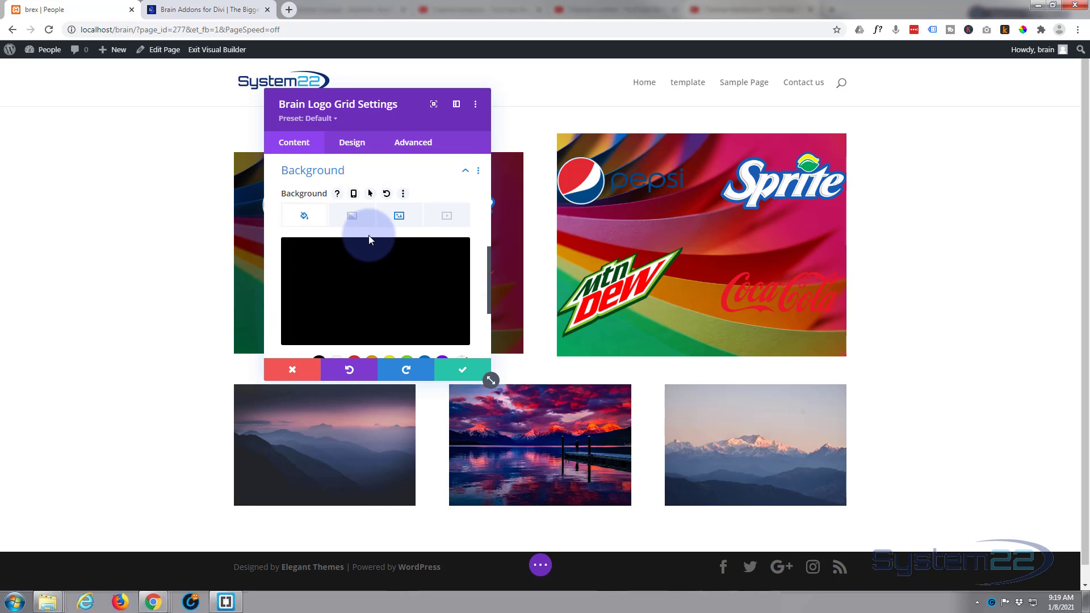
# - Set the logo grid's background image blend to Multiply
pyautogui.click(399, 216)
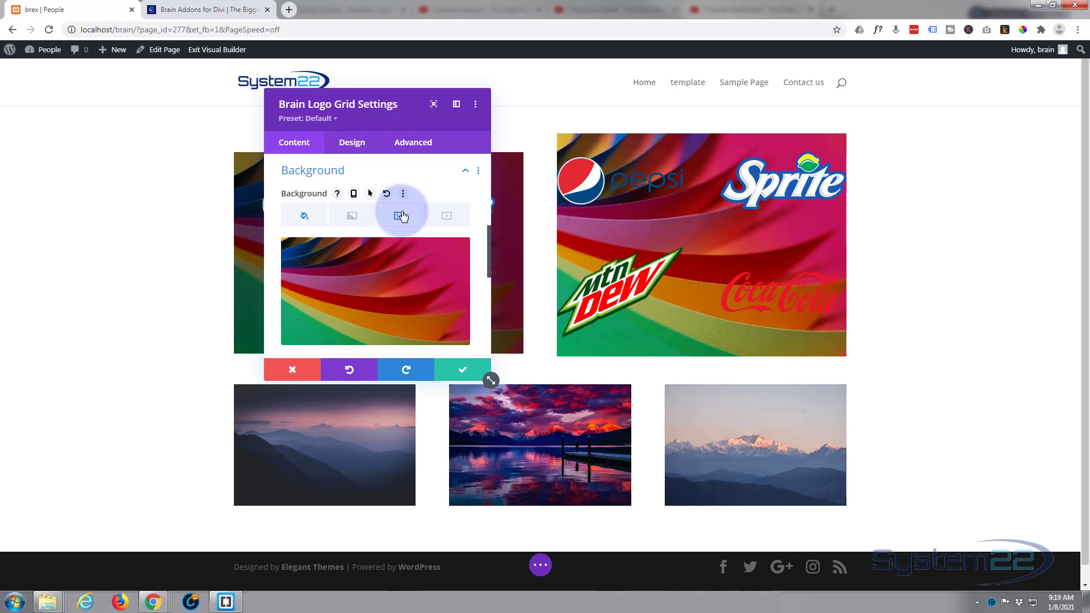
pyautogui.scroll(-5, 400, 215)
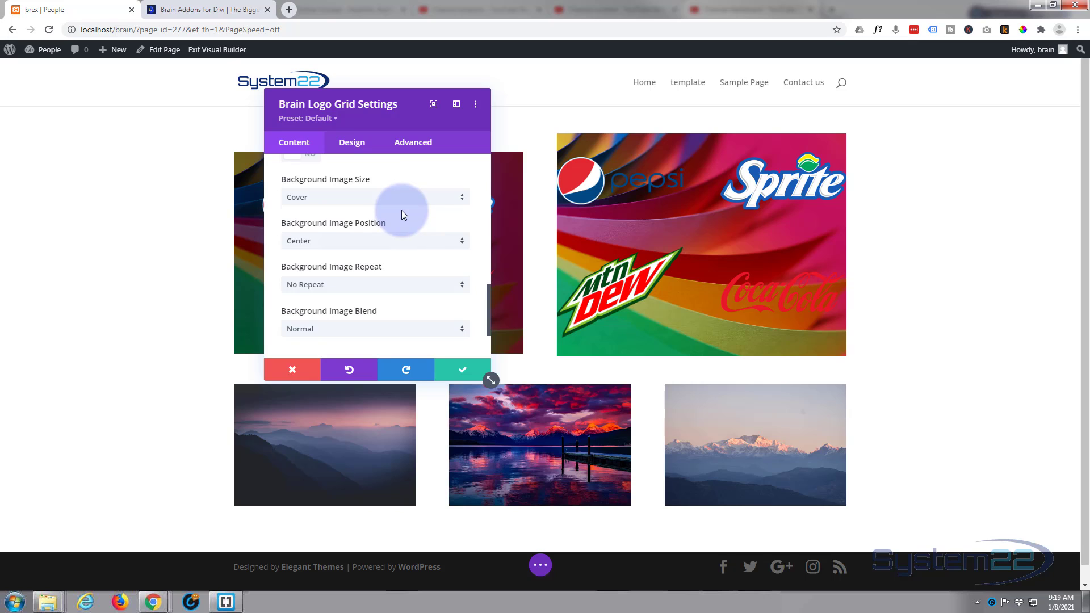
pyautogui.scroll(-2, 402, 212)
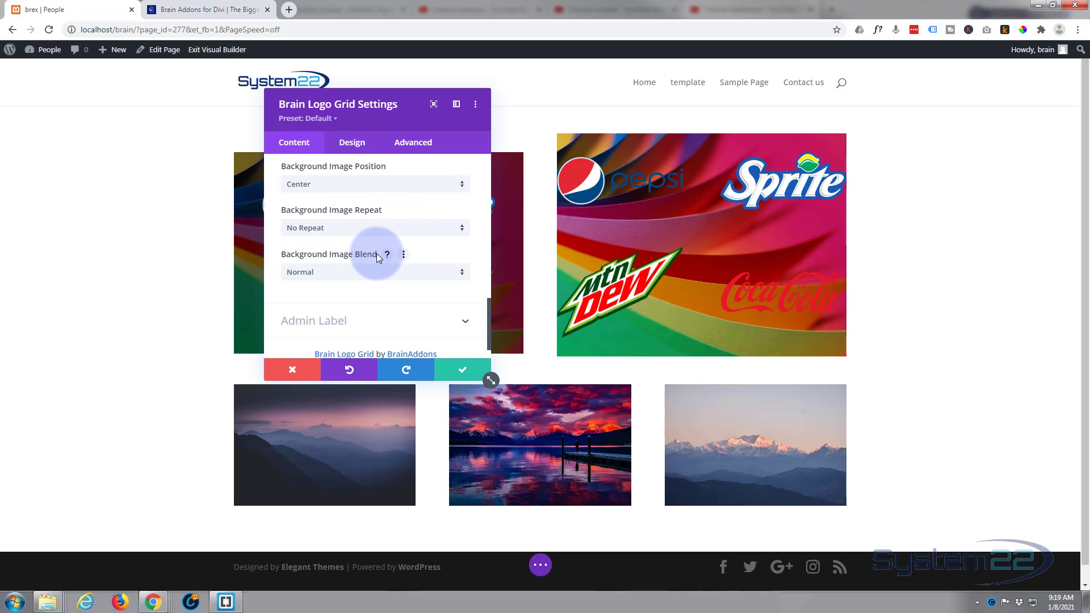
pyautogui.click(377, 271)
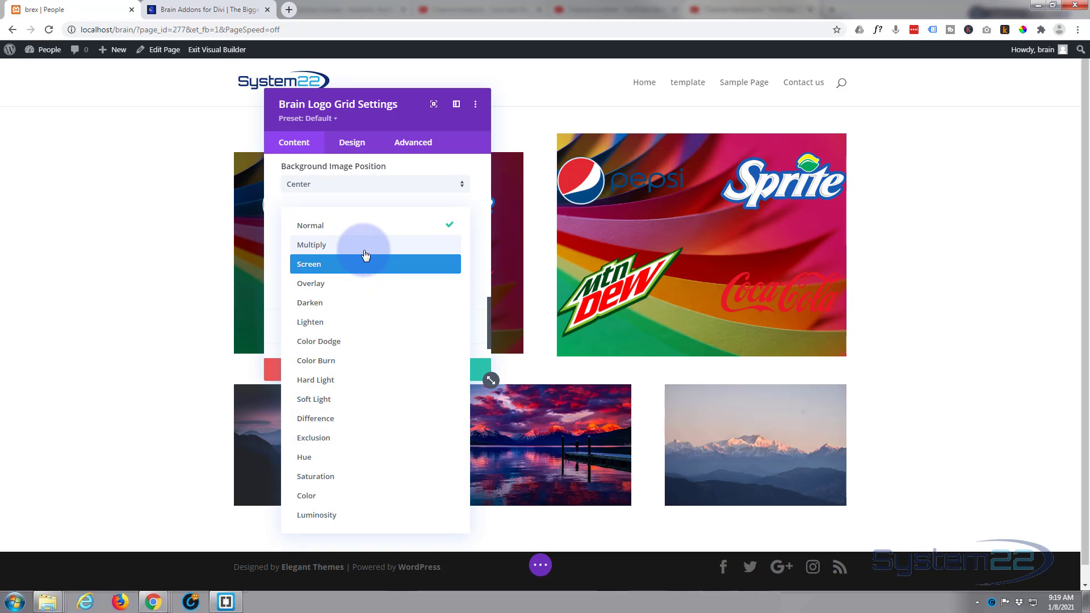
pyautogui.click(365, 250)
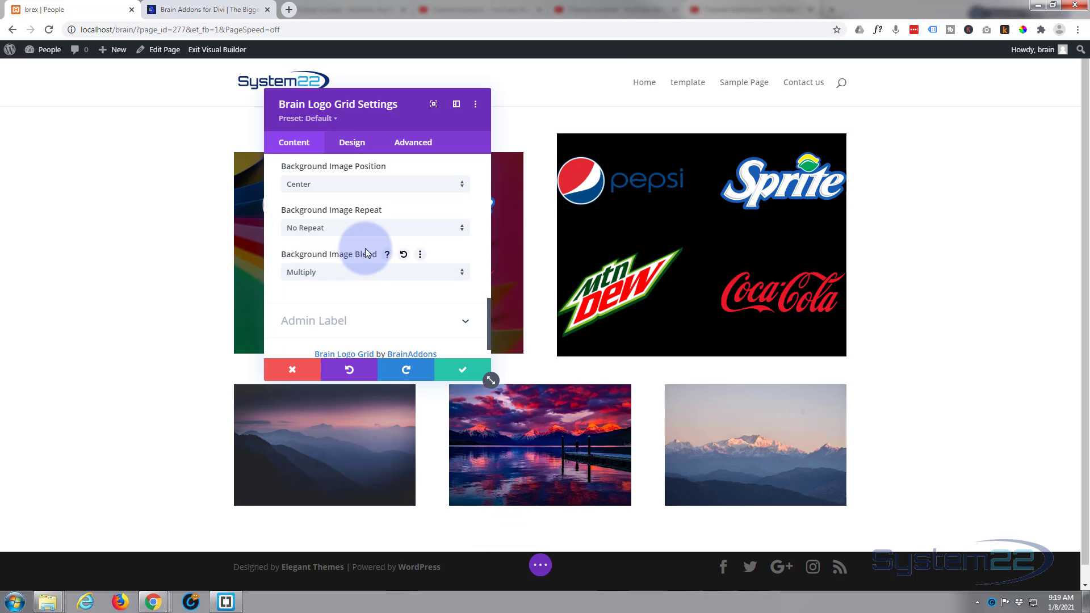
# - Try the Hard Light and Difference blends on the logo grid's background image, and return it to Multiply
pyautogui.click(367, 276)
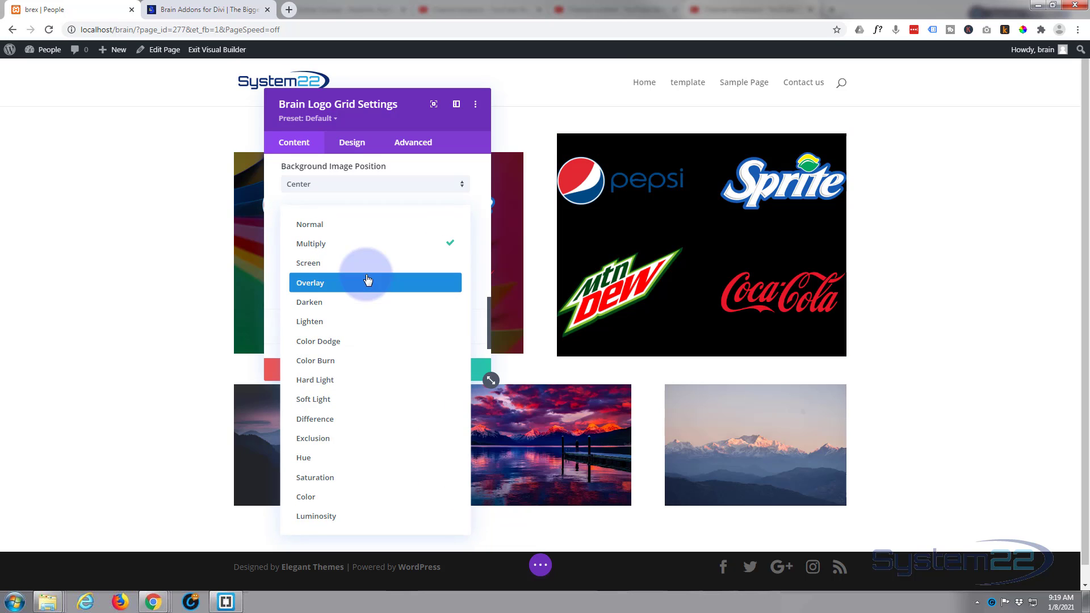
pyautogui.click(331, 497)
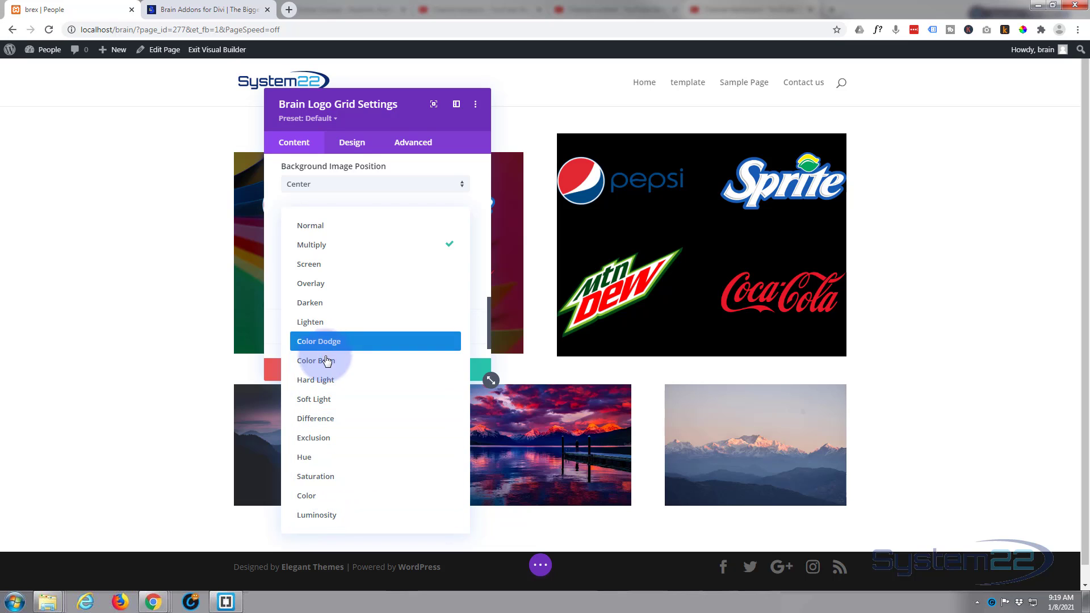
pyautogui.click(326, 382)
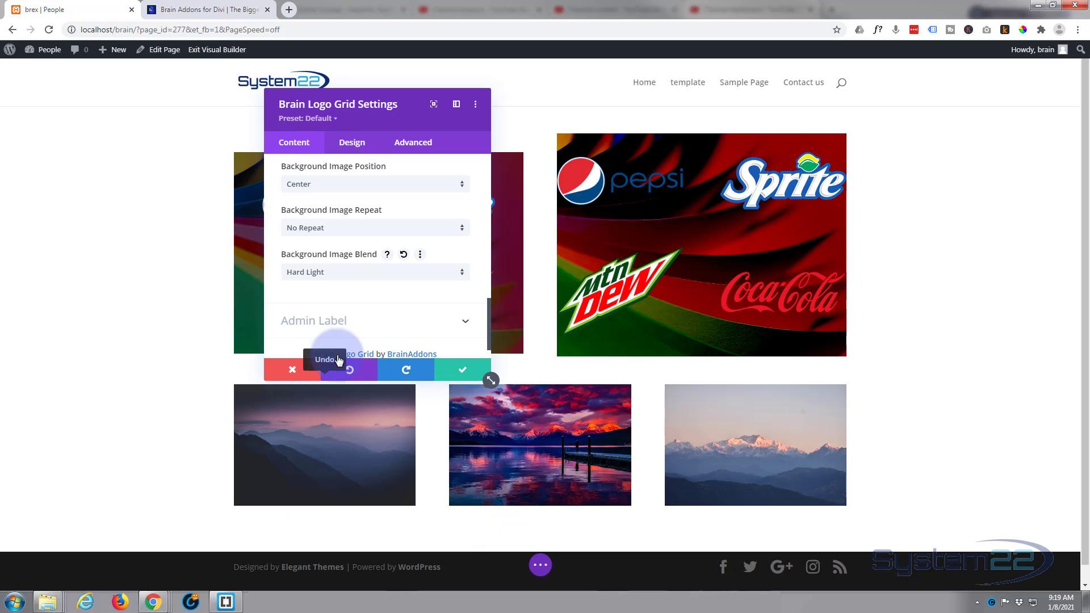
pyautogui.click(343, 275)
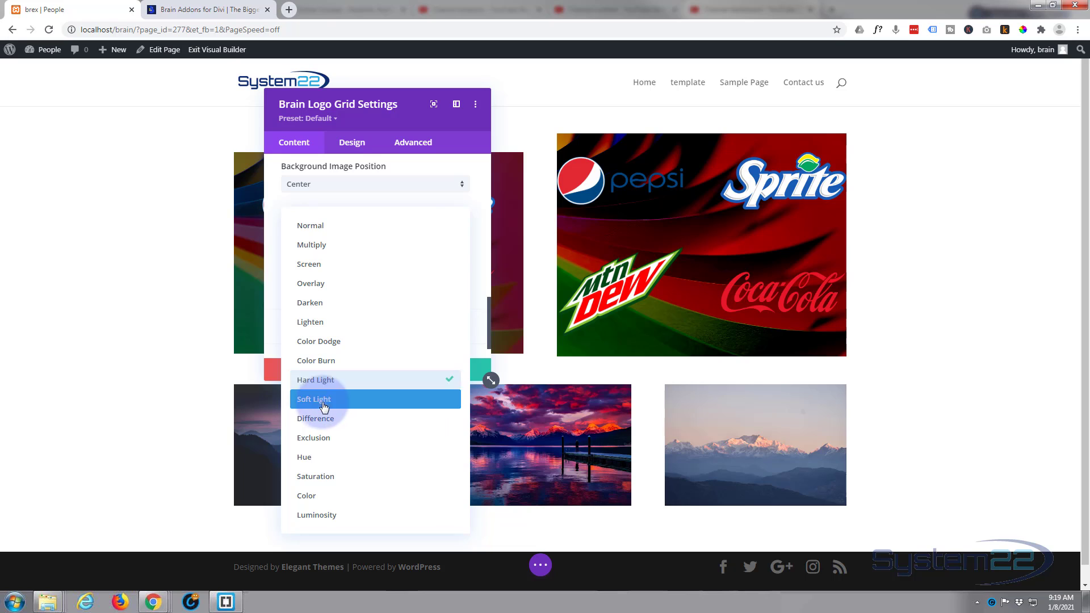
pyautogui.click(327, 421)
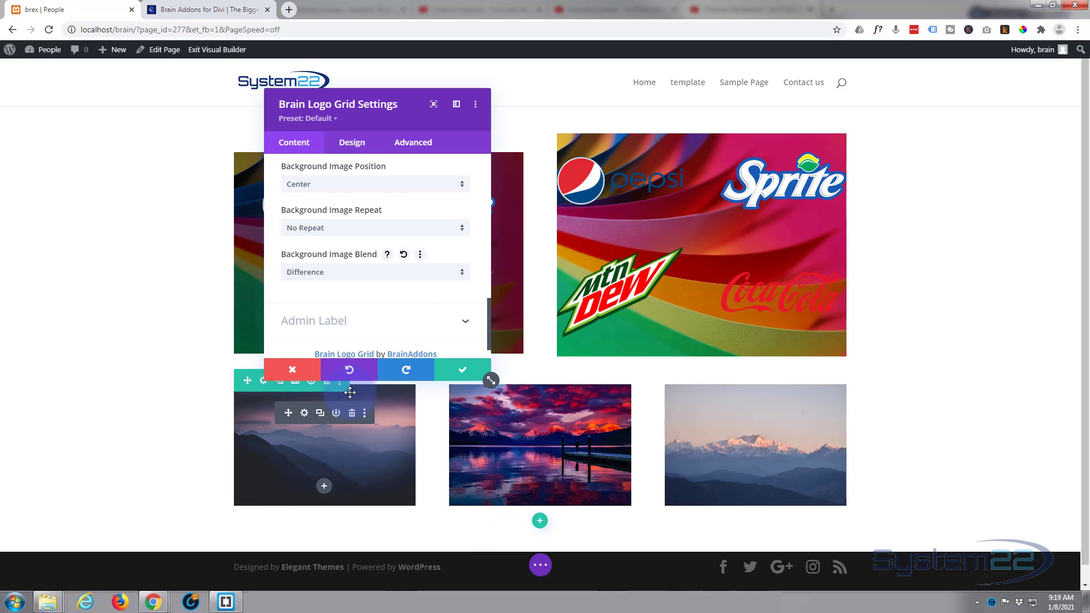
pyautogui.click(377, 278)
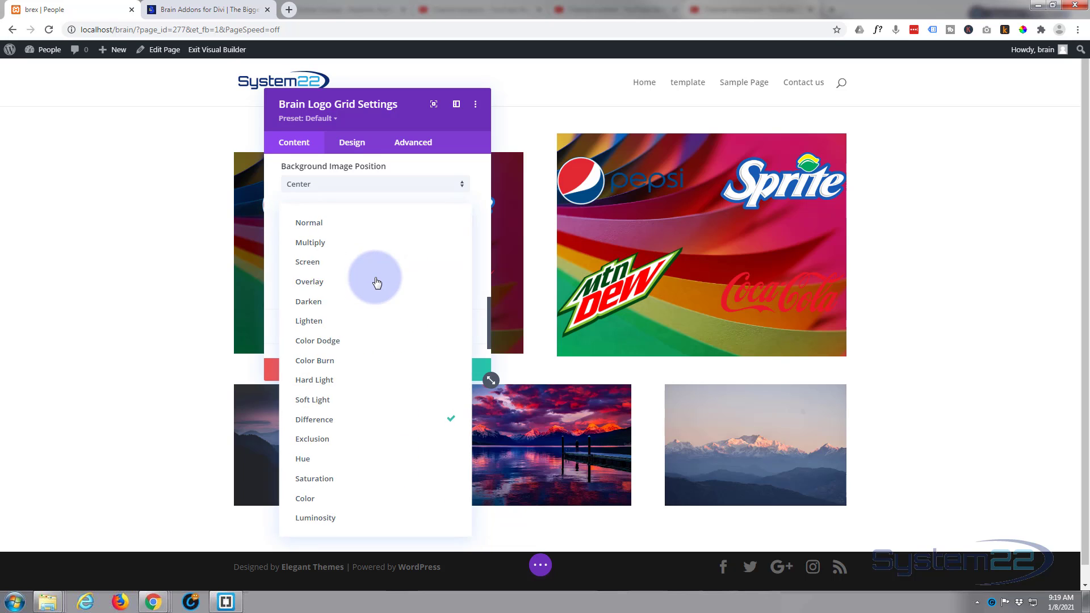
pyautogui.click(351, 244)
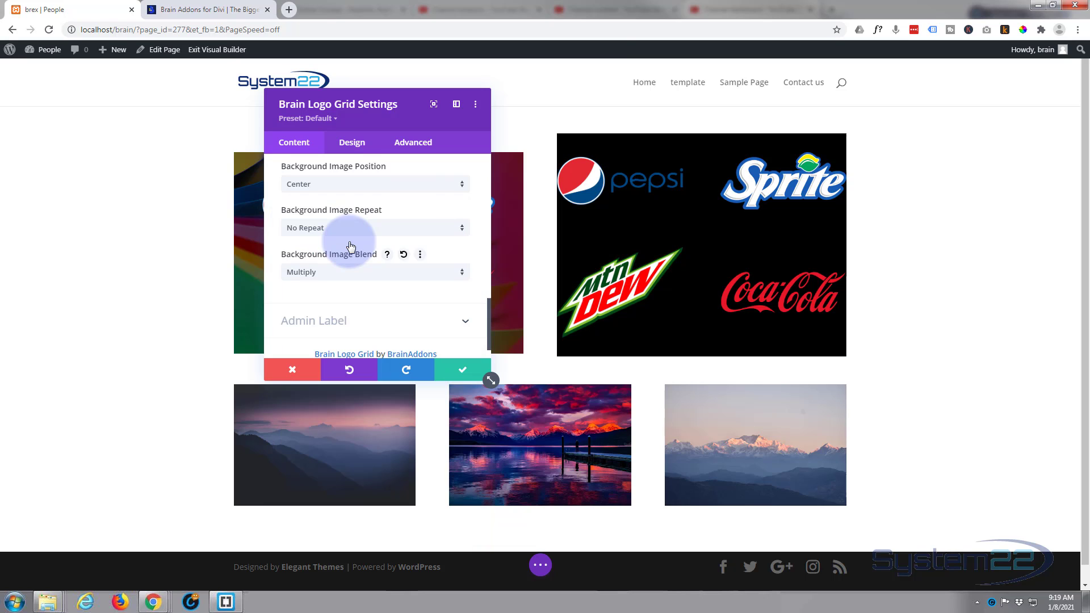
# - Lower the opacity of the logo grid's black background color to rgba(0,0,0,0.4)
pyautogui.scroll(5, 382, 250)
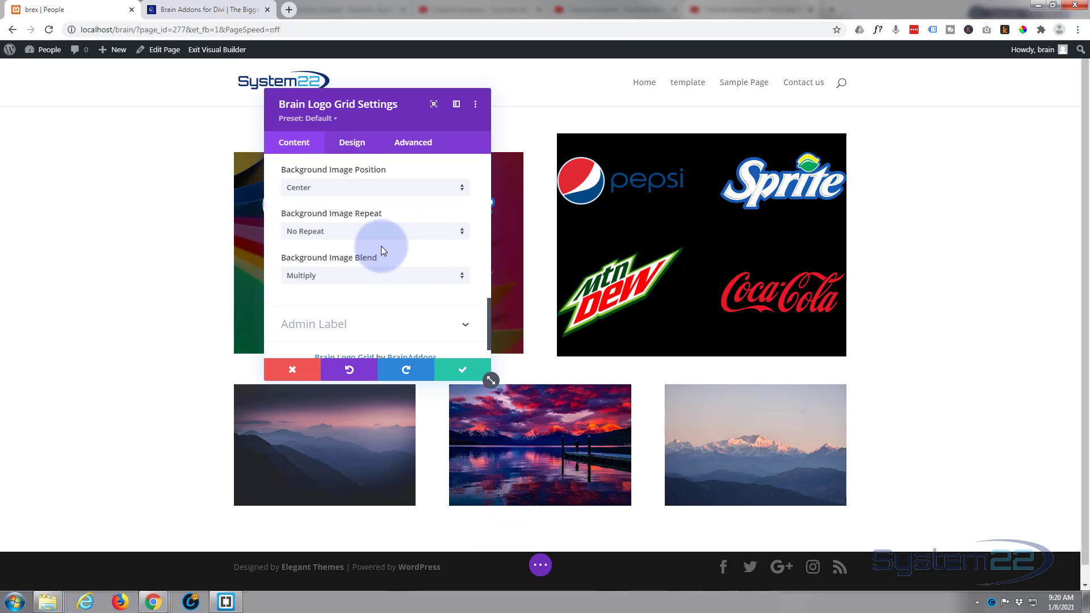
pyautogui.scroll(2, 382, 250)
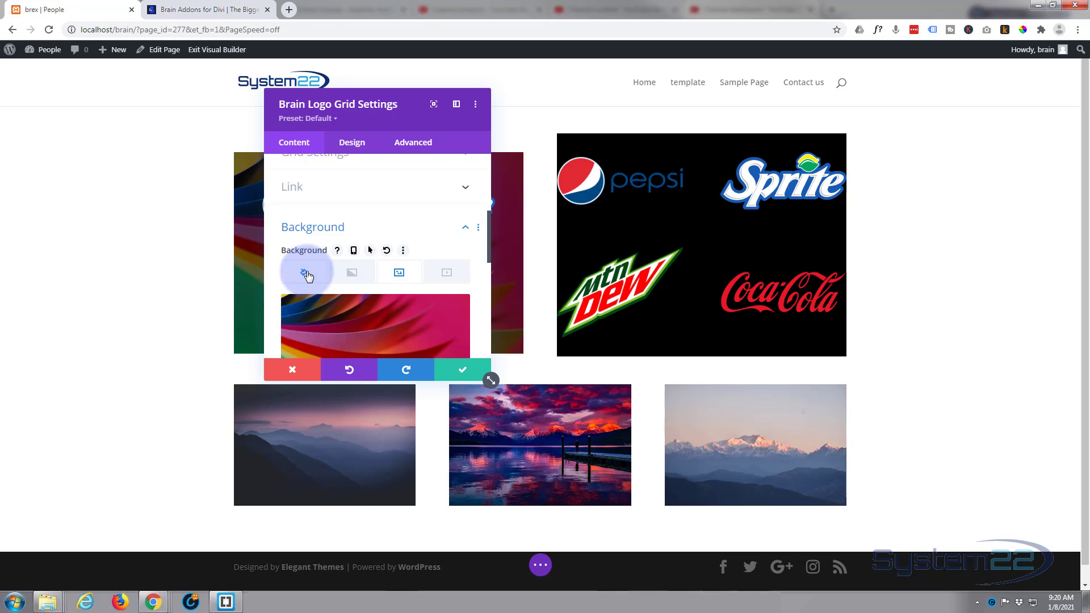
pyautogui.click(306, 273)
pyautogui.scroll(-1, 382, 270)
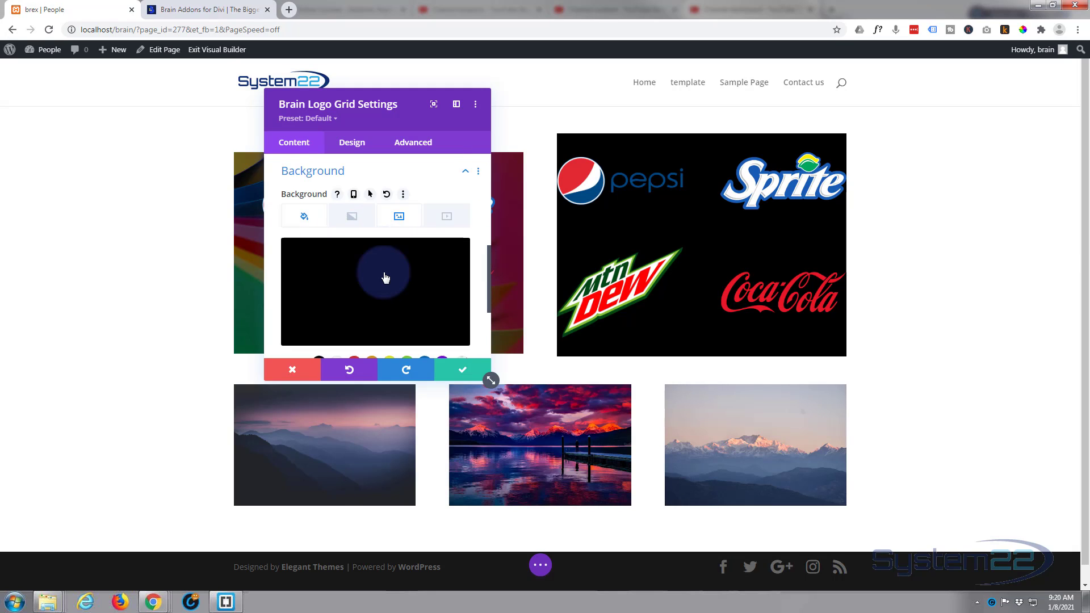
pyautogui.click(371, 285)
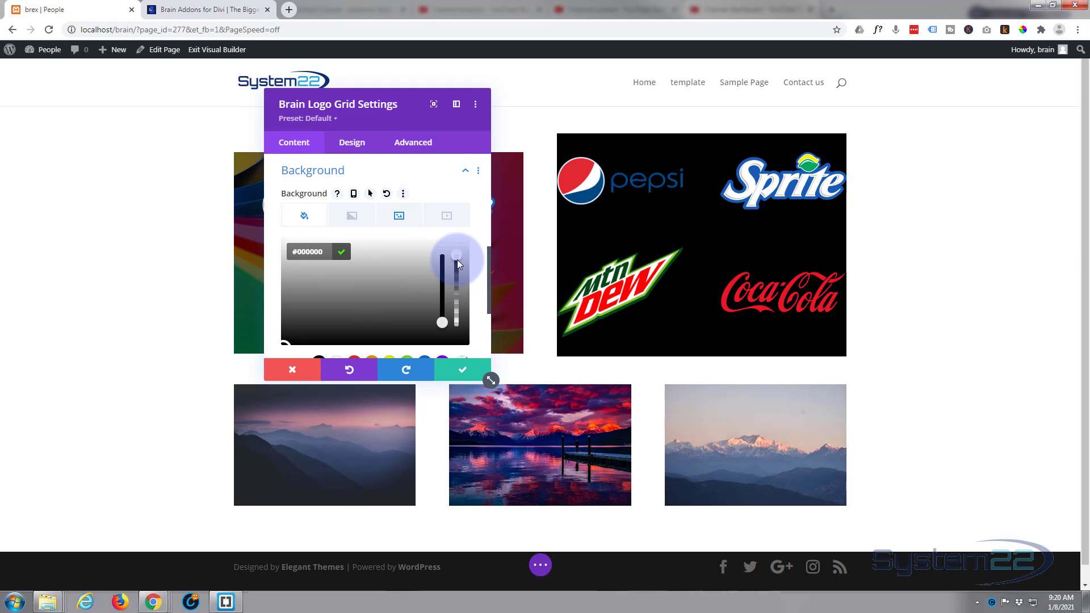
pyautogui.moveTo(458, 271); pyautogui.dragTo(455, 308)
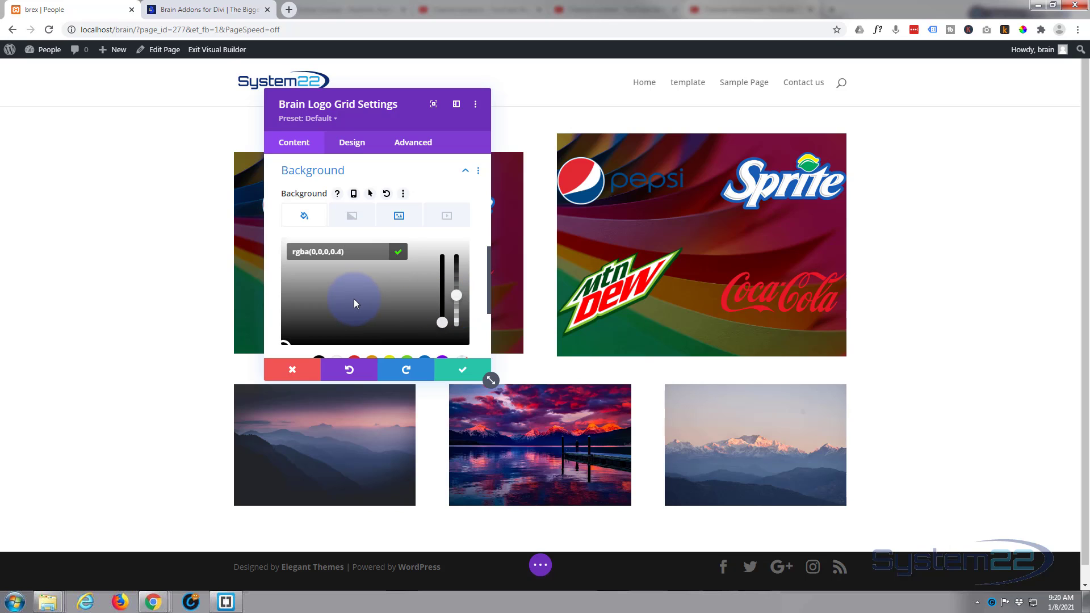
pyautogui.scroll(-2, 354, 302)
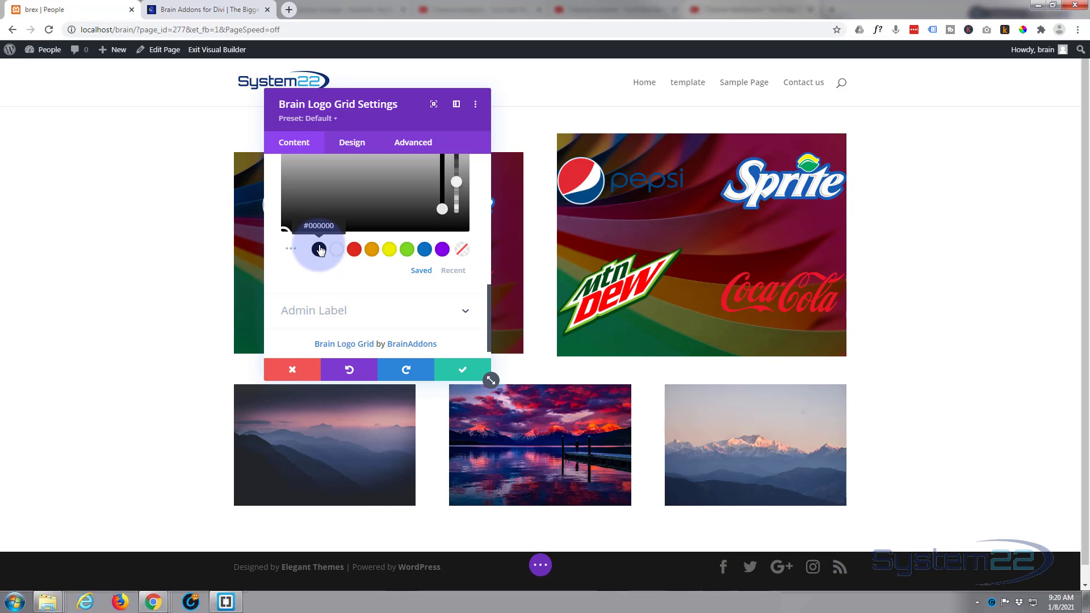
pyautogui.scroll(-1, 332, 300)
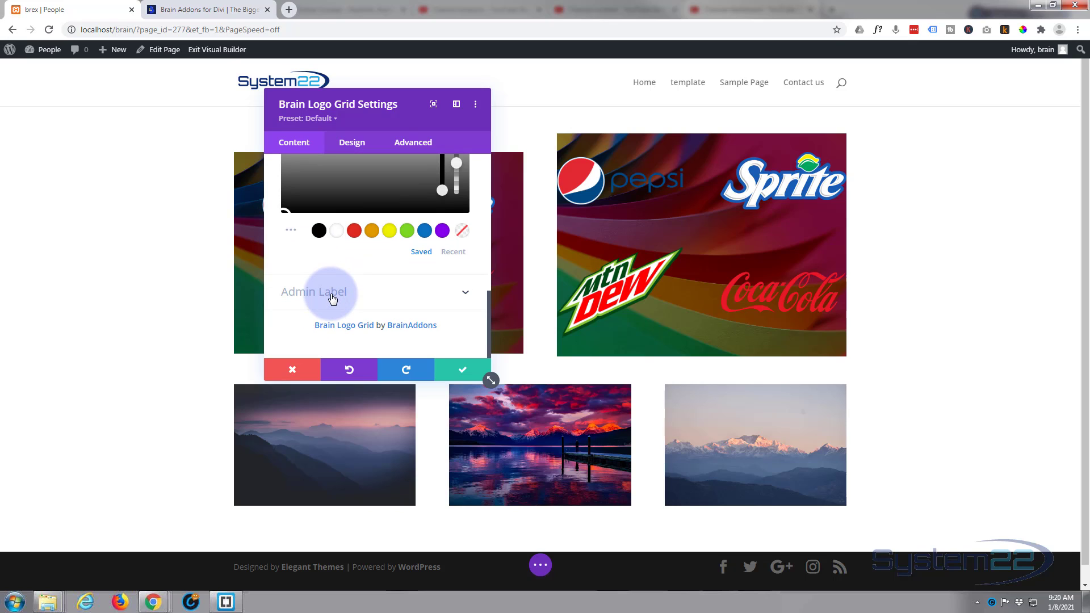
# - Try a logo grid module width of 73% with centre alignment
pyautogui.click(356, 149)
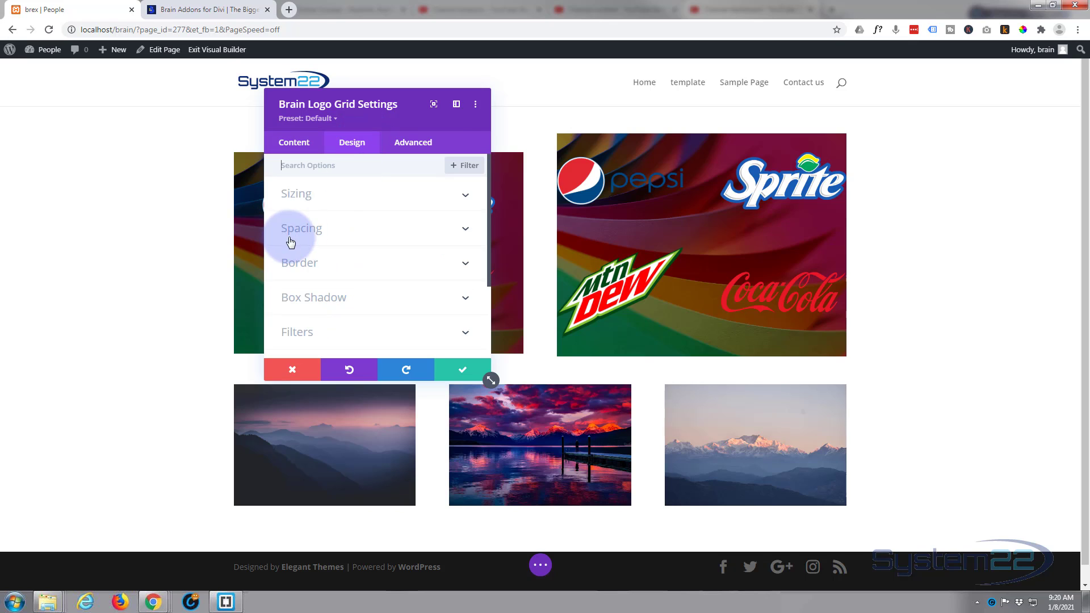
pyautogui.click(364, 198)
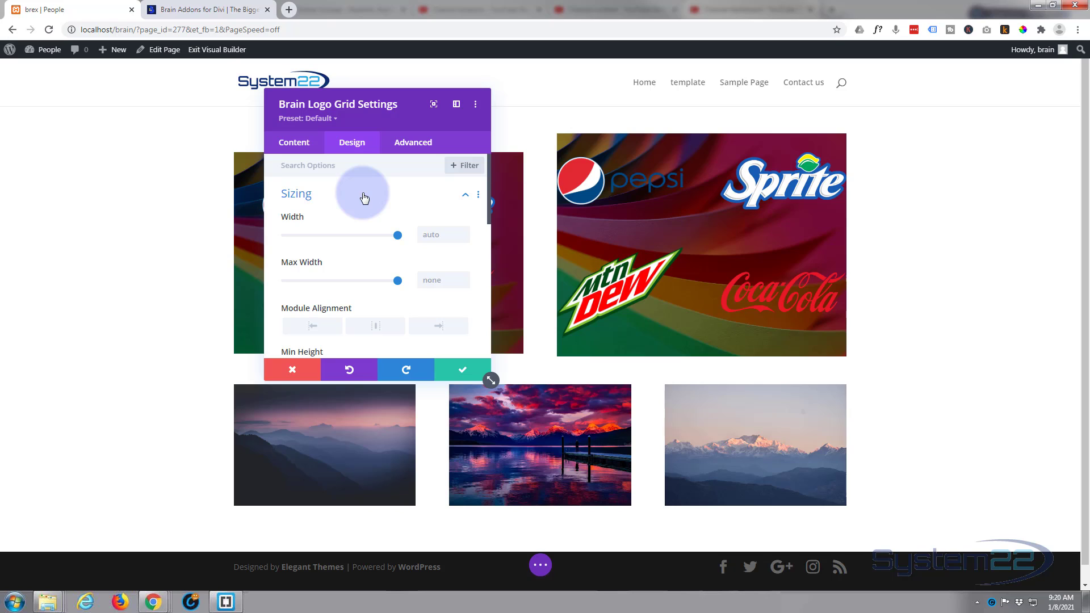
pyautogui.scroll(-1, 363, 242)
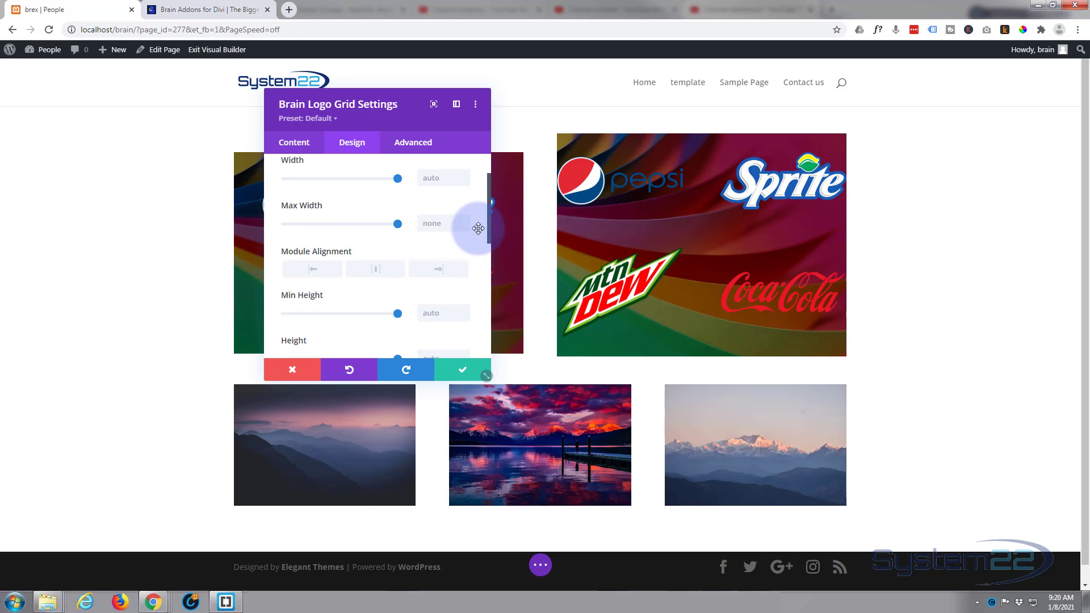
pyautogui.scroll(1, 347, 193)
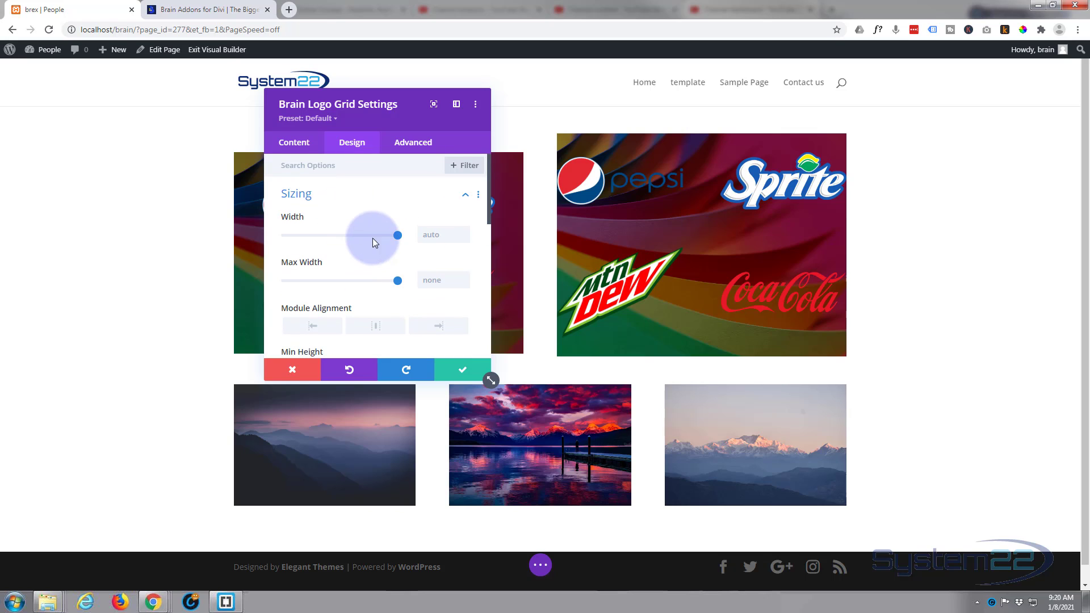
pyautogui.moveTo(398, 234); pyautogui.dragTo(368, 234)
pyautogui.click(375, 326)
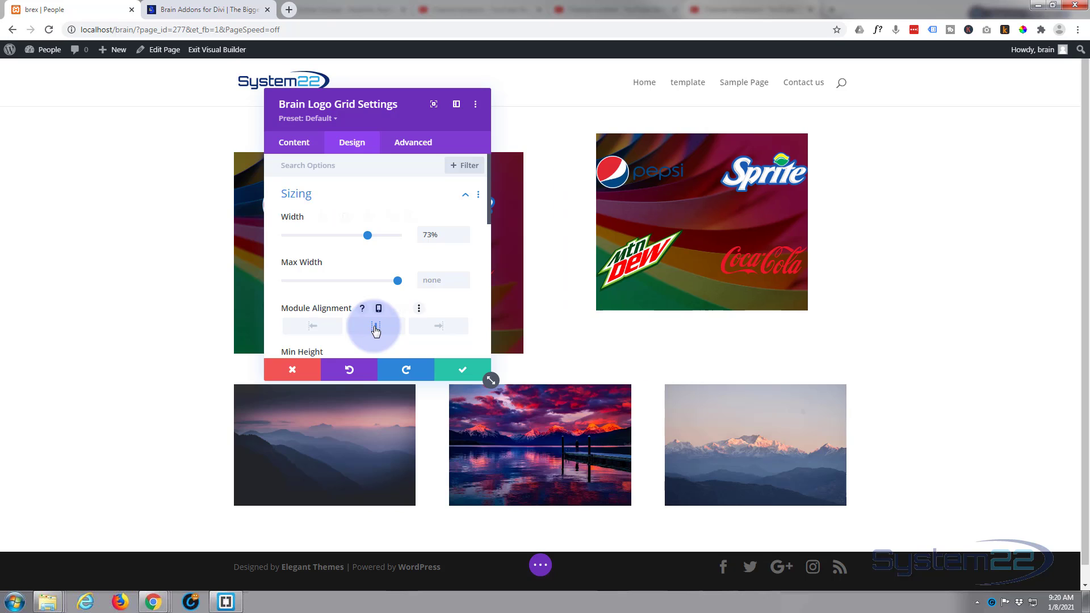
# - Align the logo grid module to the left and set its width to 100%
pyautogui.click(328, 328)
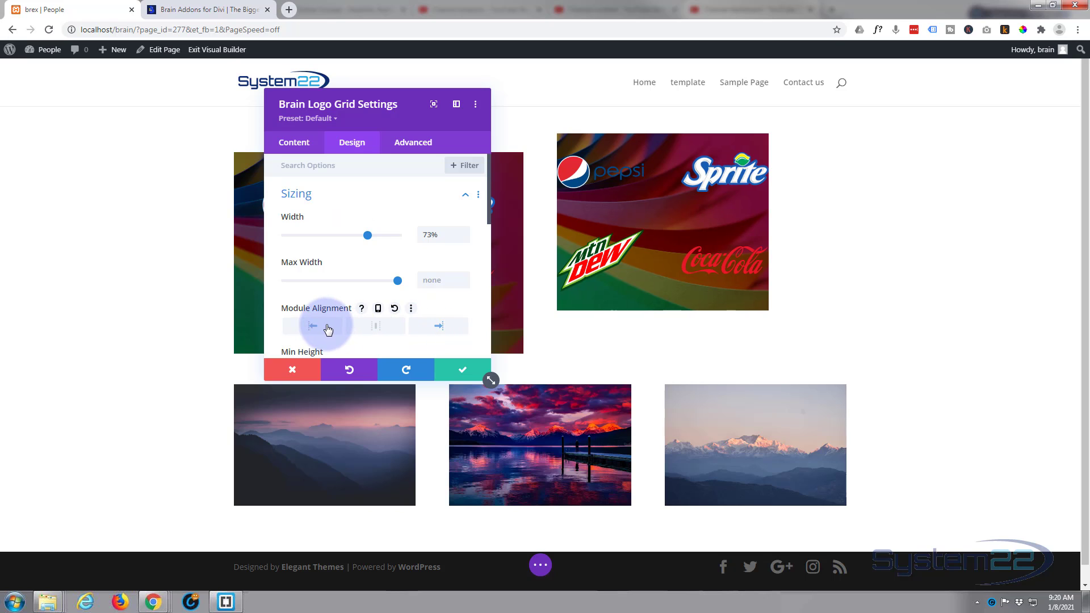
pyautogui.click(380, 234)
pyautogui.moveTo(394, 233); pyautogui.dragTo(408, 233)
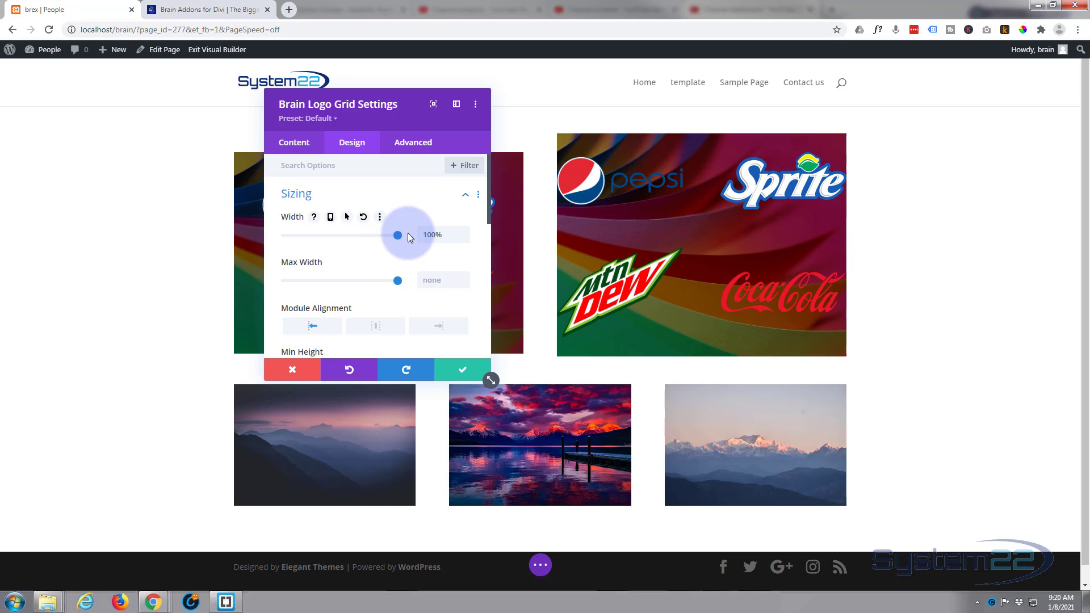
pyautogui.scroll(-5, 402, 235)
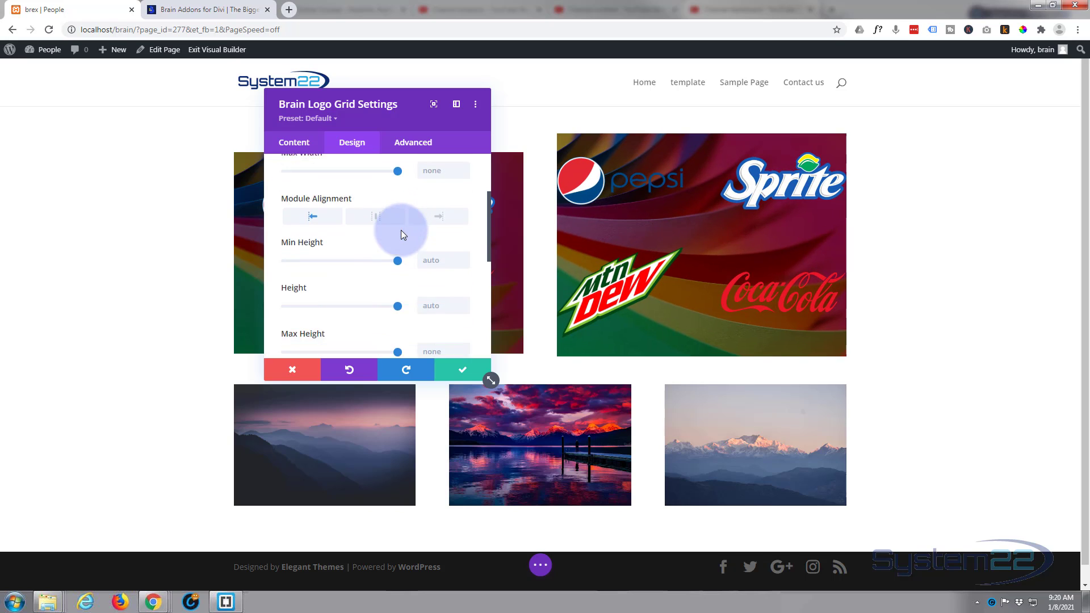
# - Set the logo grid module's padding to 50px on the top, bottom, left and right, linking each opposite pair
pyautogui.scroll(-1, 403, 235)
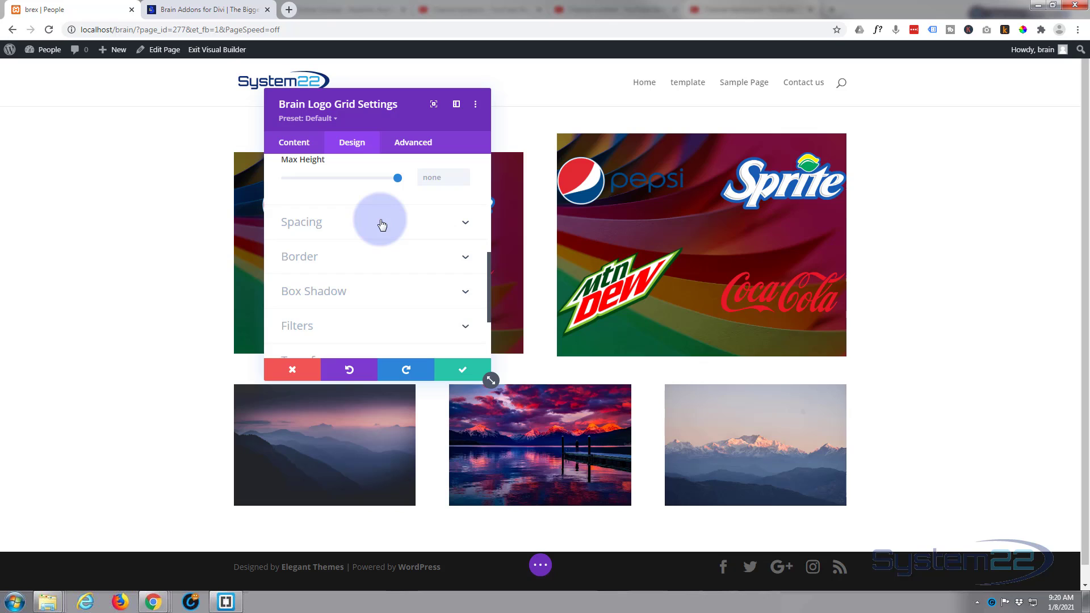
pyautogui.click(381, 223)
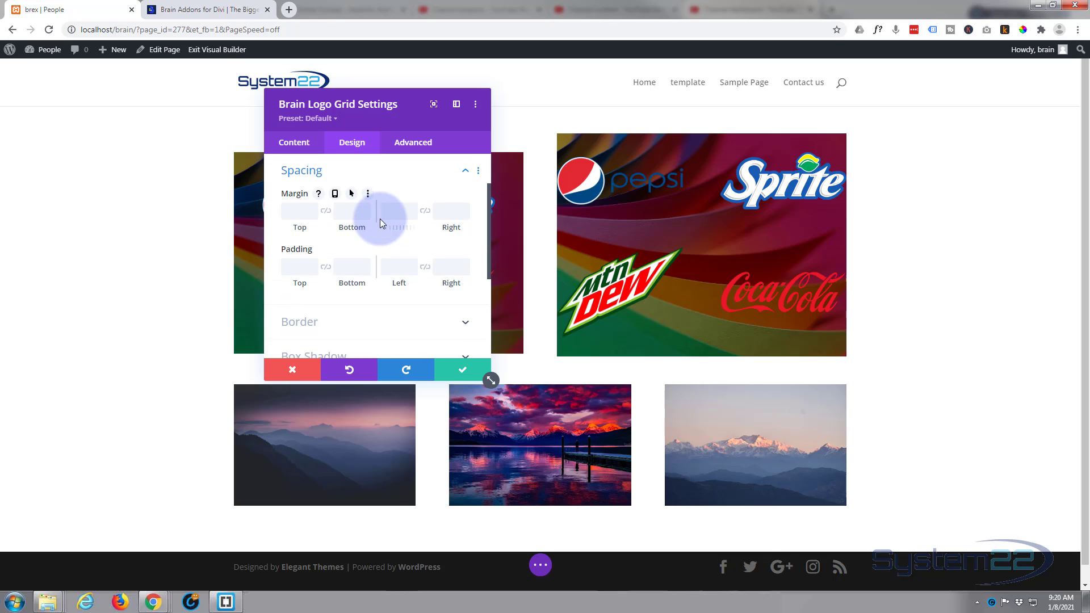
pyautogui.click(291, 265)
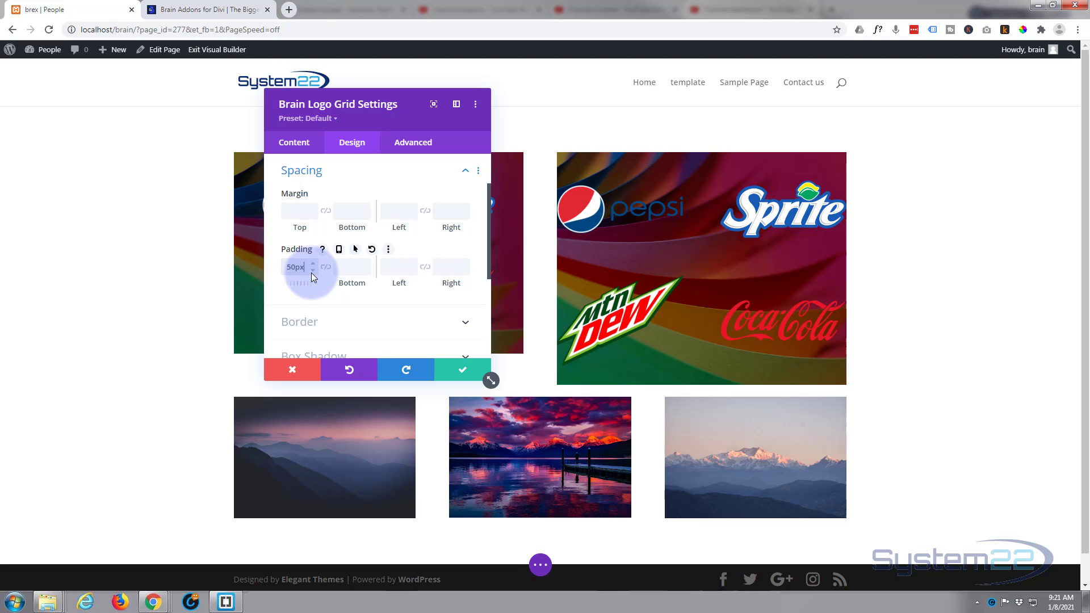
pyautogui.click(326, 267)
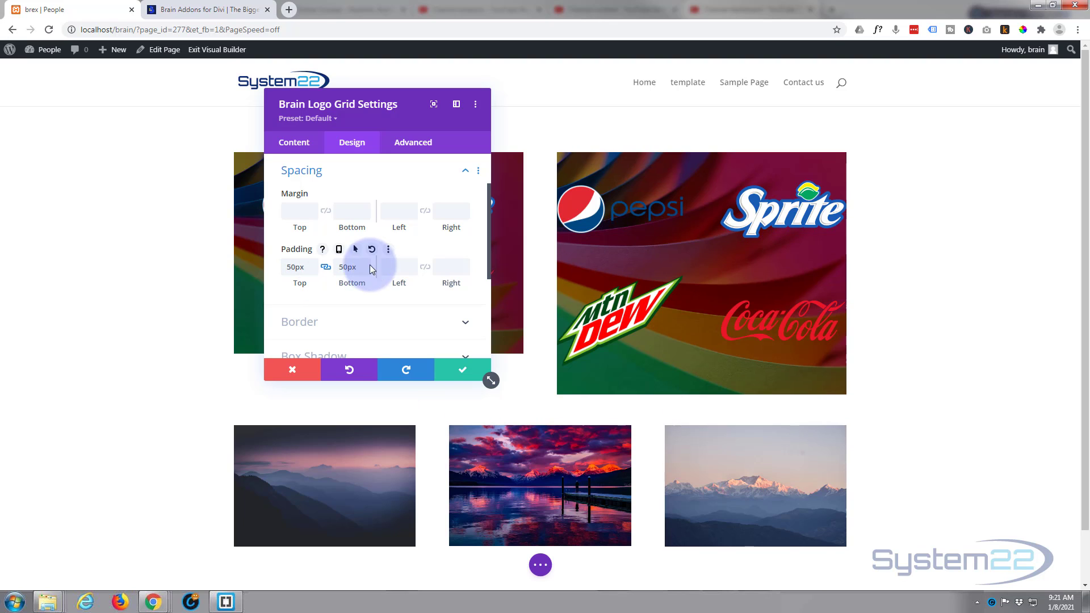
pyautogui.click(400, 261)
pyautogui.write('5')
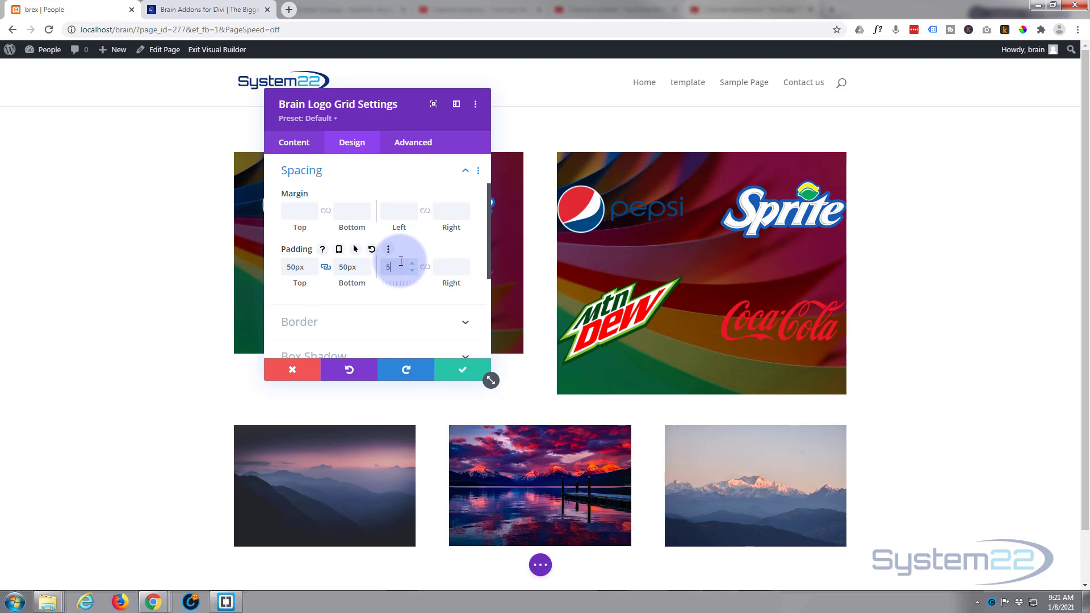
pyautogui.write('0')
pyautogui.click(424, 267)
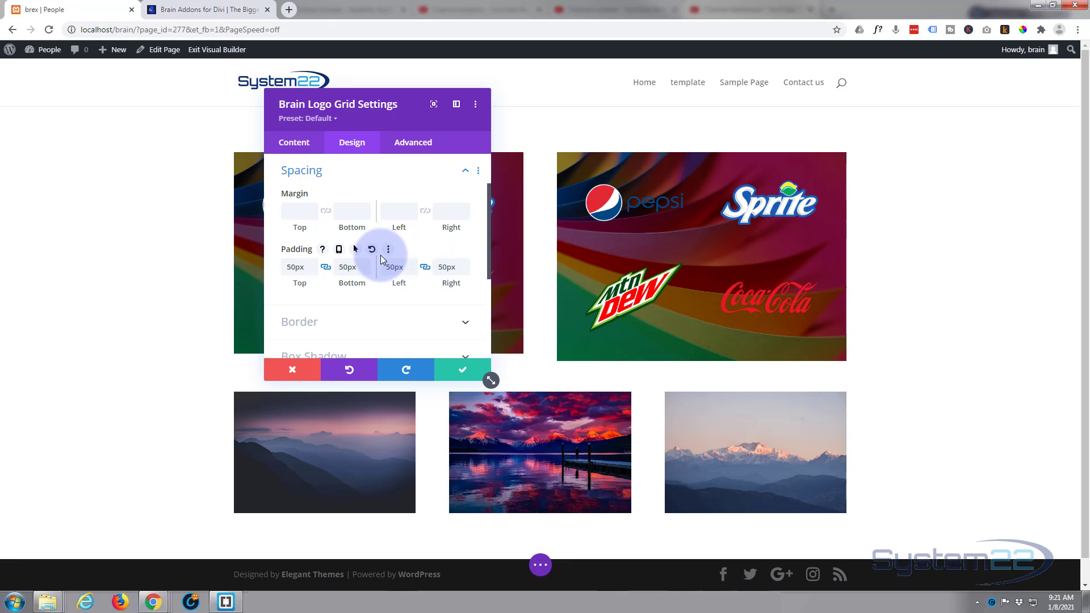
# - Add the preset box shadow that falls straight below the logo grid module, keeping its default shadow settings
pyautogui.scroll(-1, 369, 258)
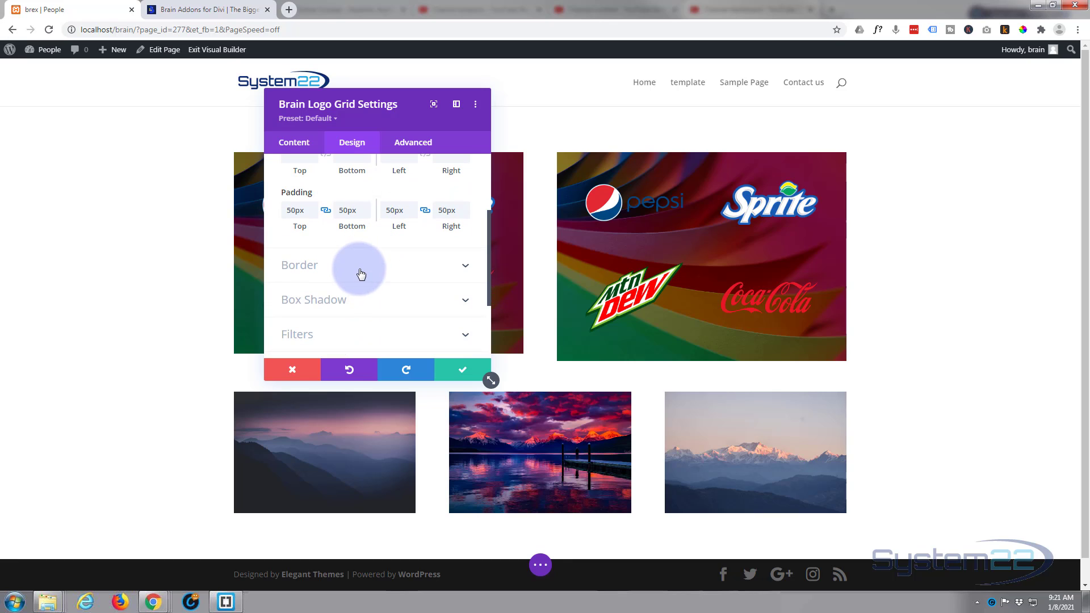
pyautogui.scroll(-2, 361, 255)
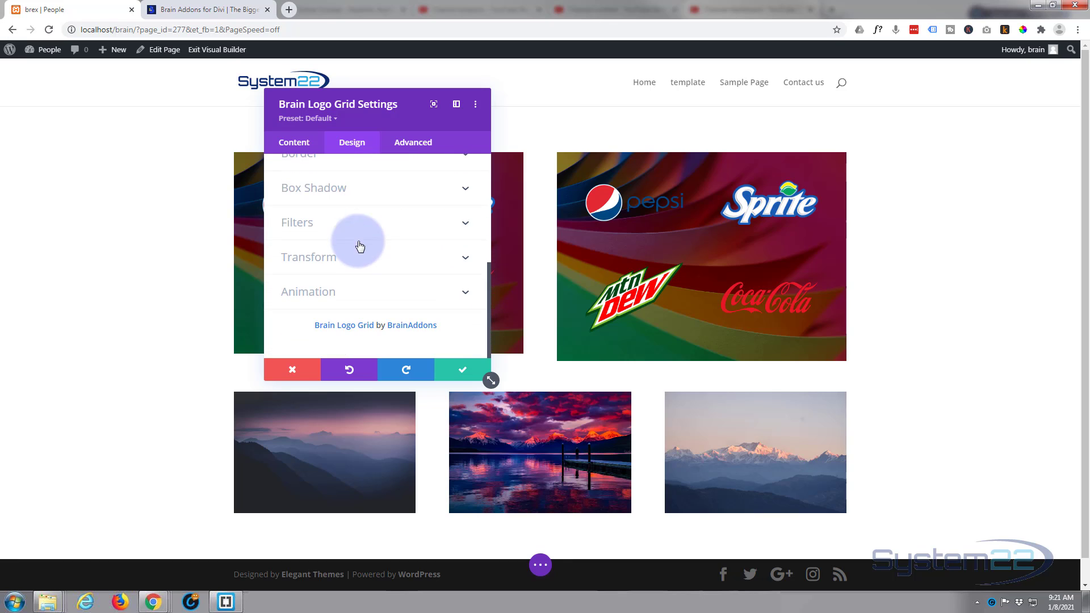
pyautogui.click(365, 192)
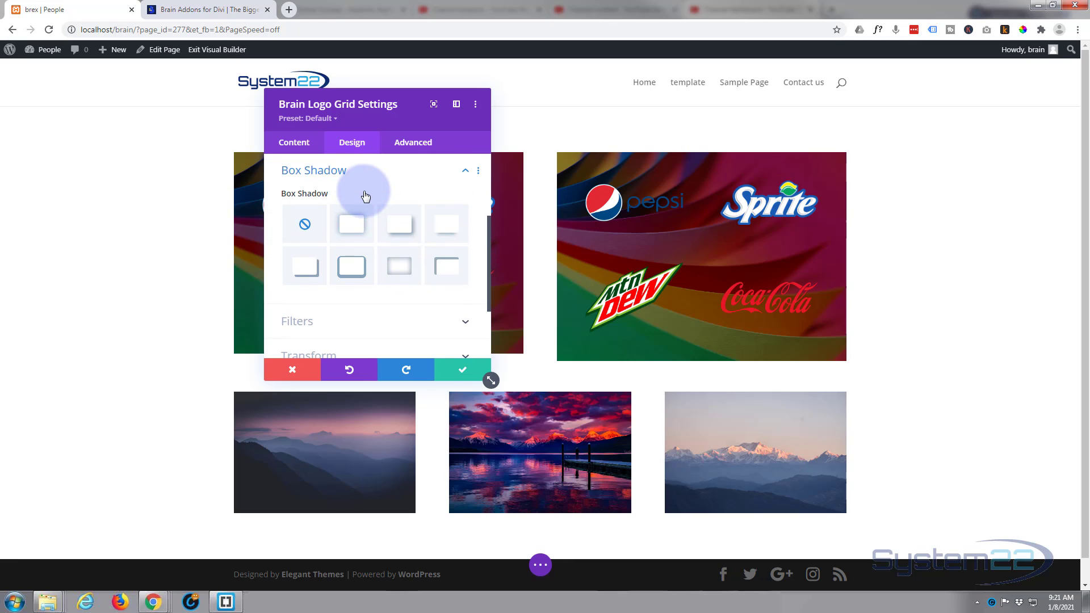
pyautogui.click(438, 230)
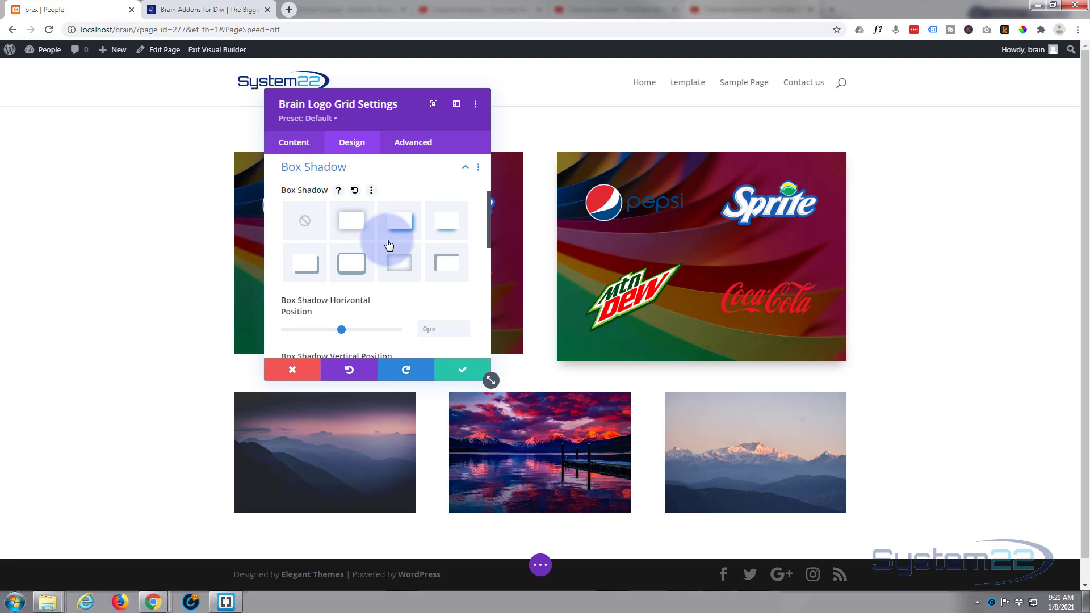
pyautogui.scroll(-2, 390, 243)
pyautogui.scroll(-4, 388, 244)
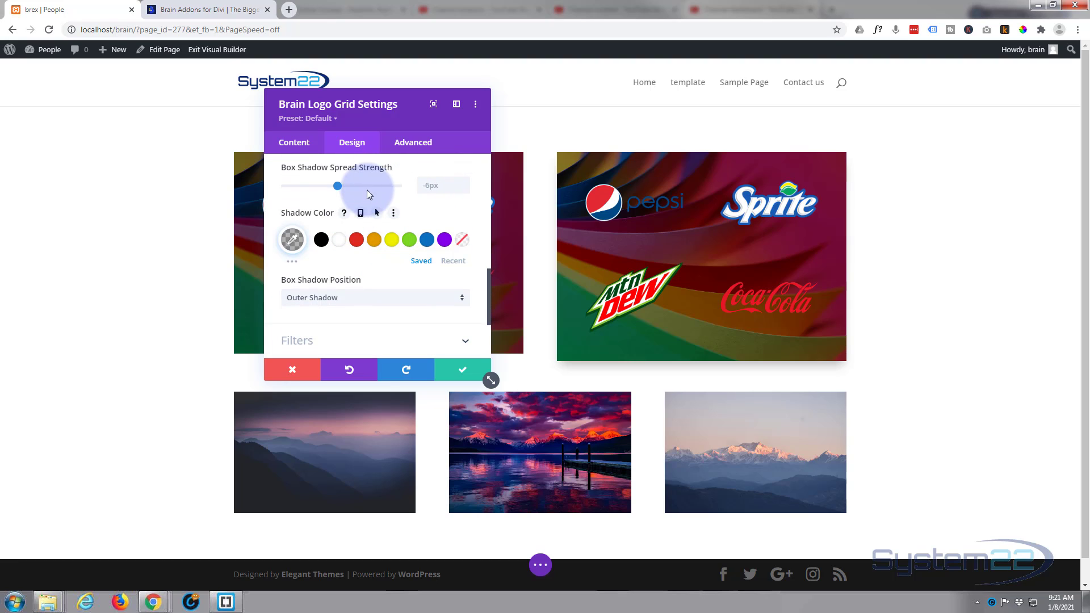
# - Look through the logo grid's advanced option groups and save the module settings
pyautogui.click(420, 146)
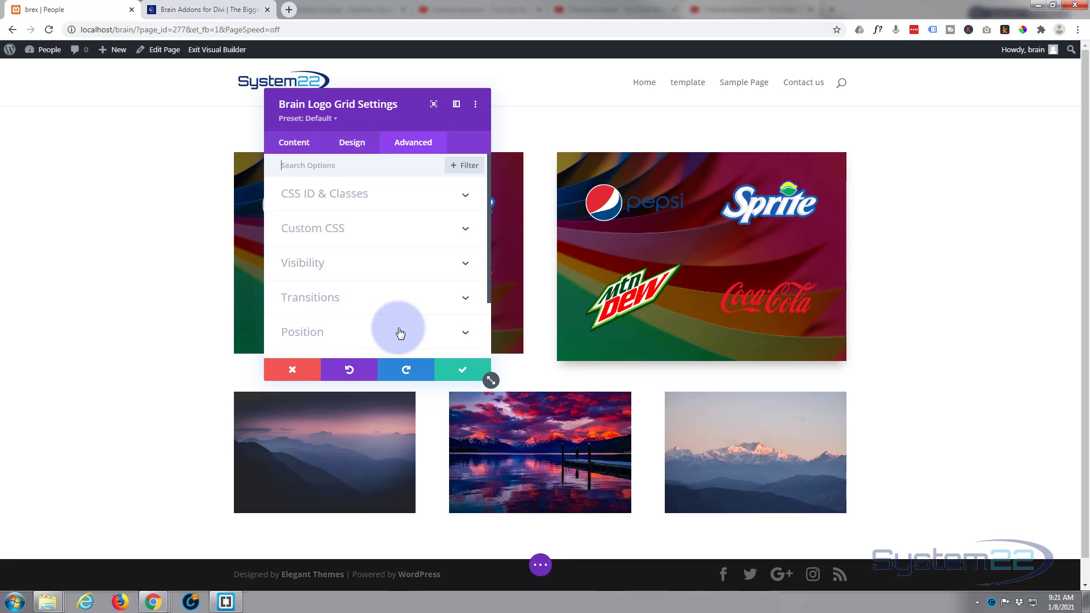
pyautogui.scroll(-2, 403, 318)
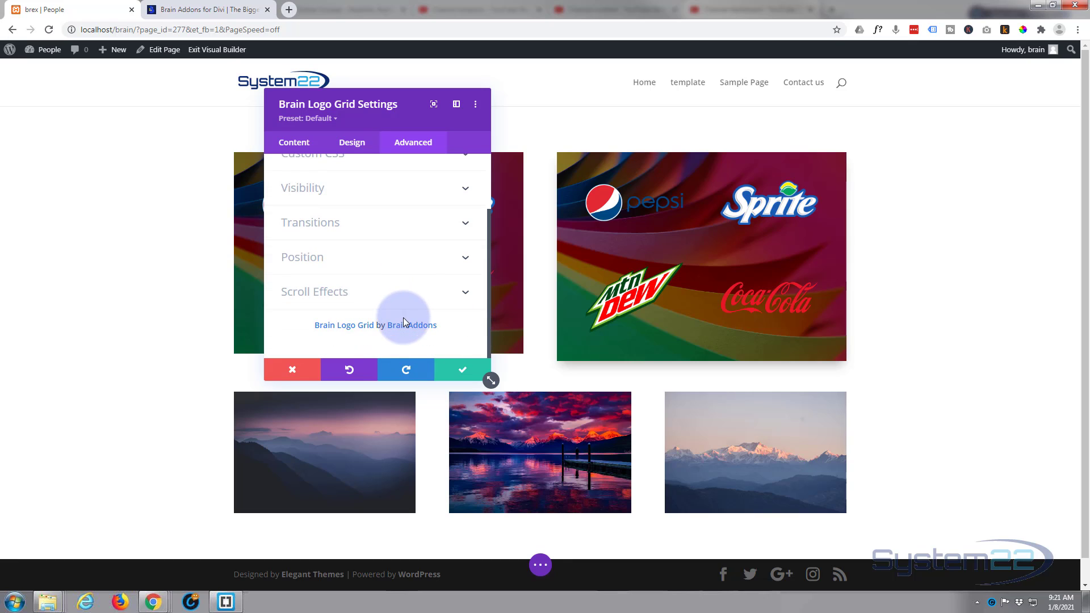
pyautogui.click(462, 374)
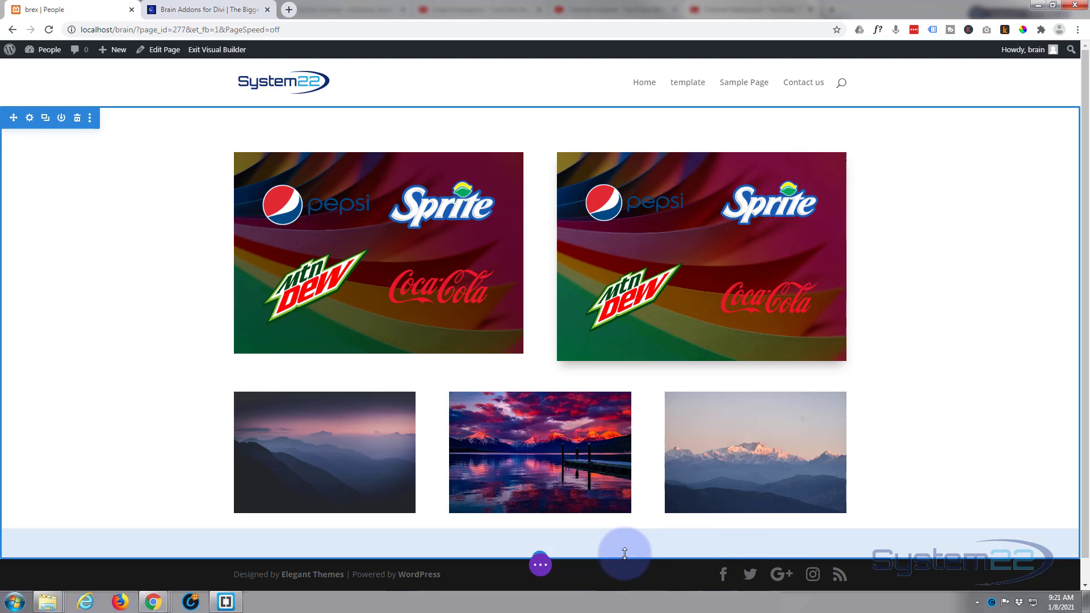
# - Save the page as a draft, exit the visual builder and check the logos' hover effect on the front end
pyautogui.click(539, 565)
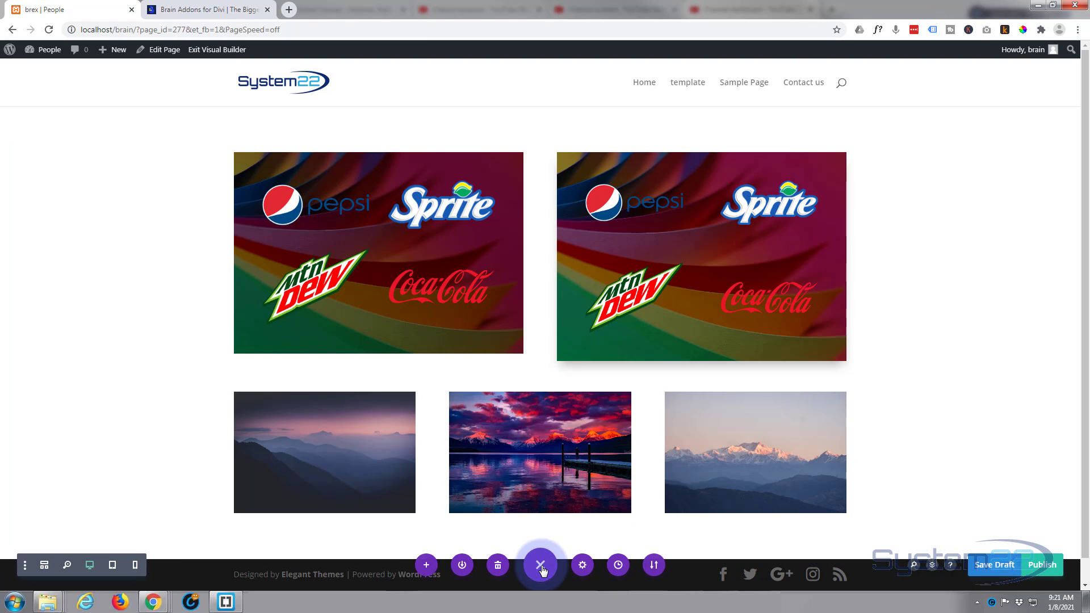
pyautogui.click(993, 567)
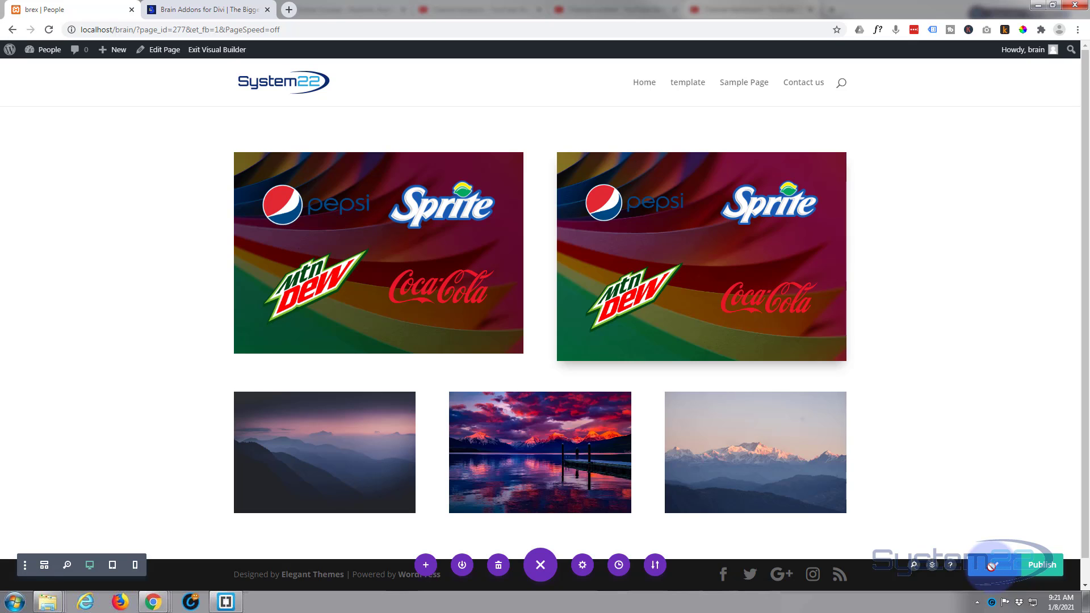
pyautogui.click(211, 51)
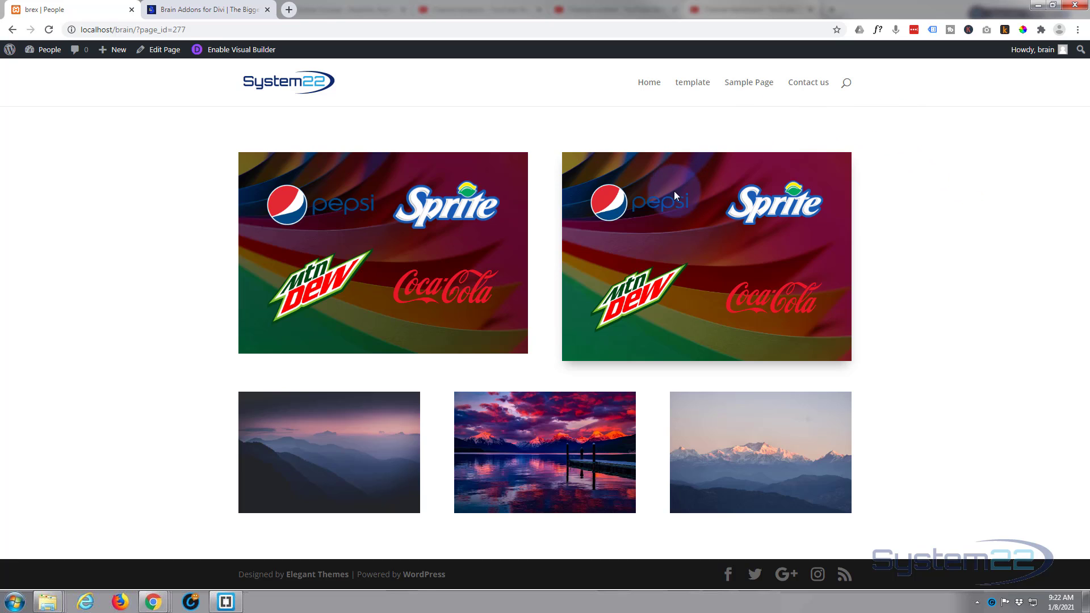
pyautogui.moveTo(785, 326)
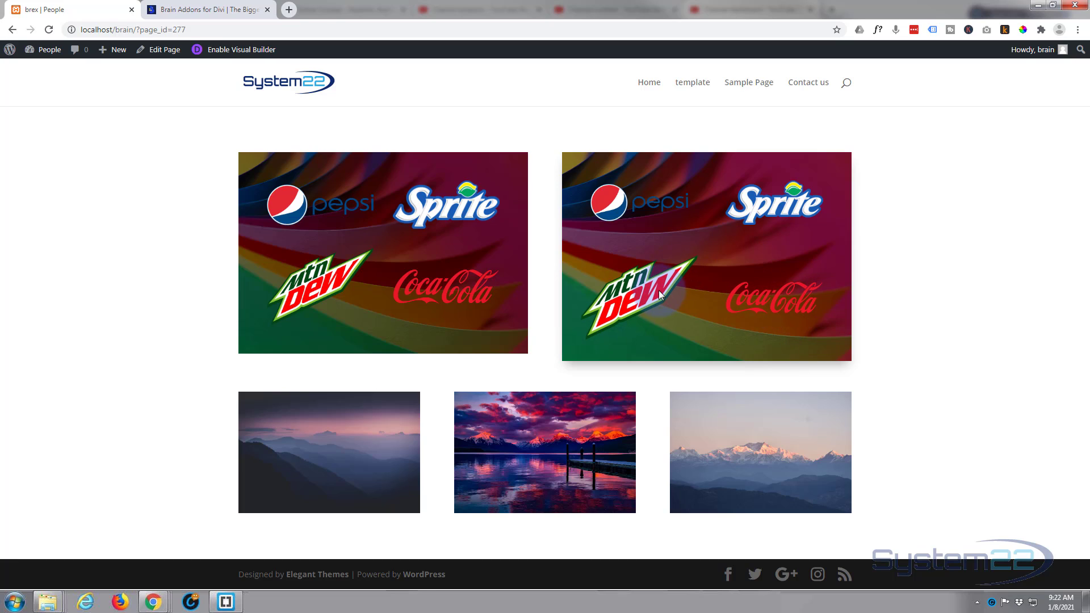
pyautogui.moveTo(772, 296)
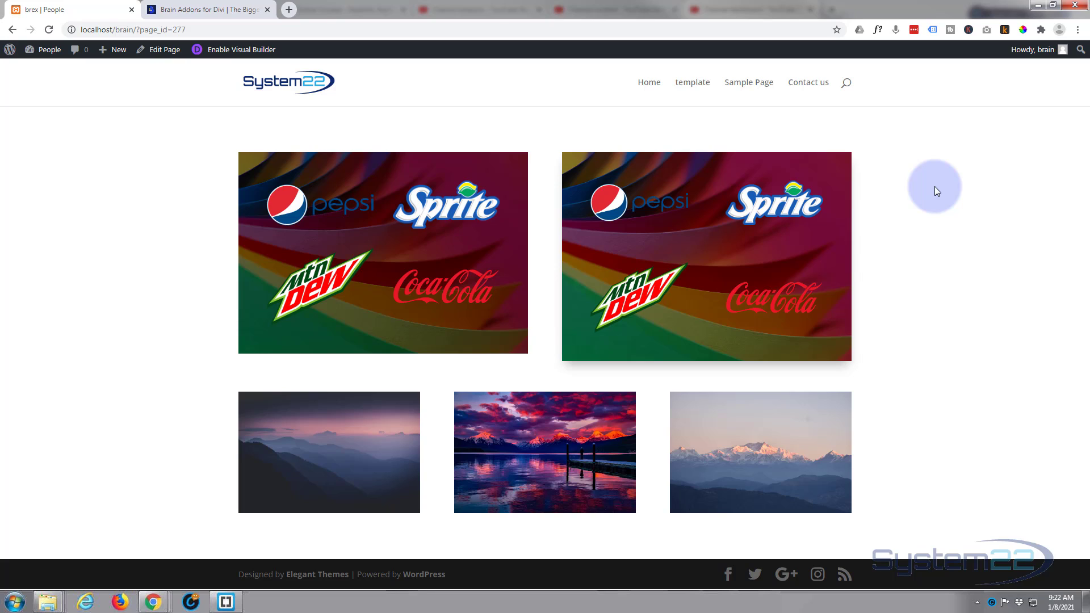
# - Look at the top of the Brain Addons home page and return to the logo grid page
pyautogui.click(206, 11)
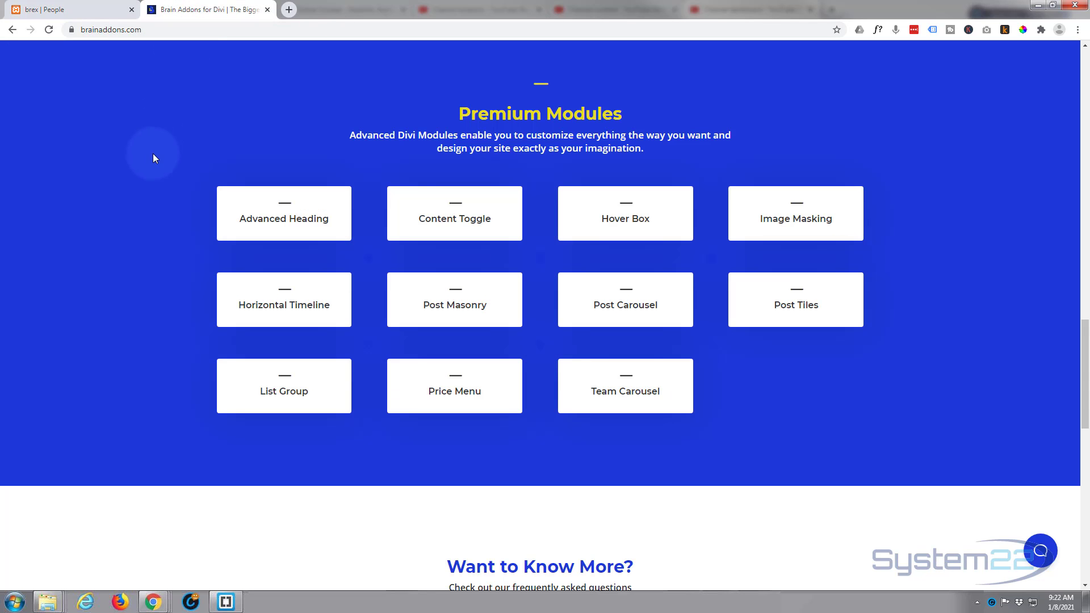
pyautogui.scroll(14, 153, 153)
pyautogui.scroll(10, 159, 153)
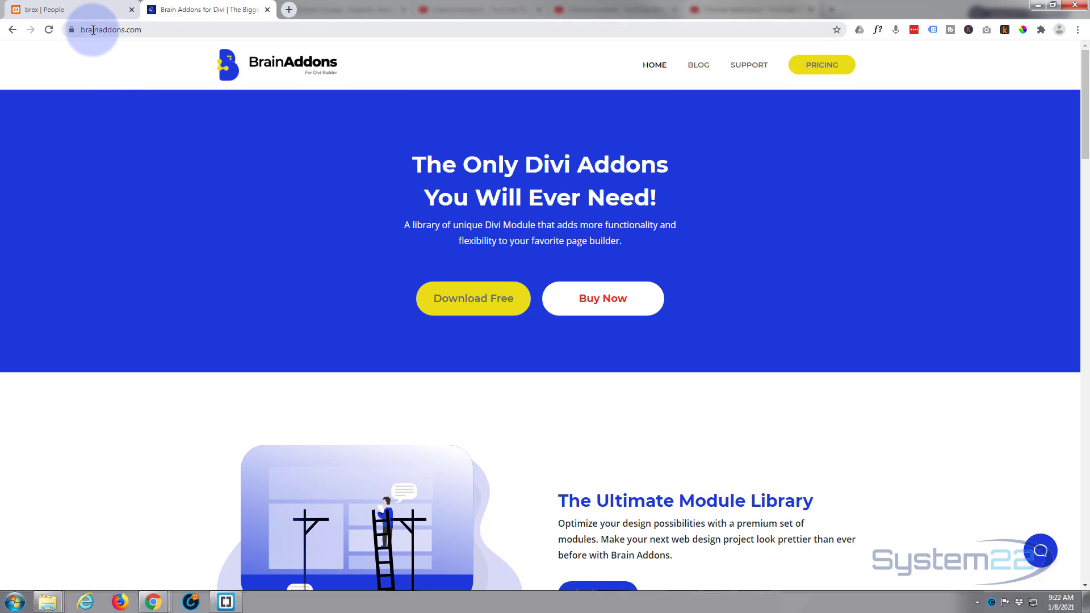
pyautogui.click(92, 8)
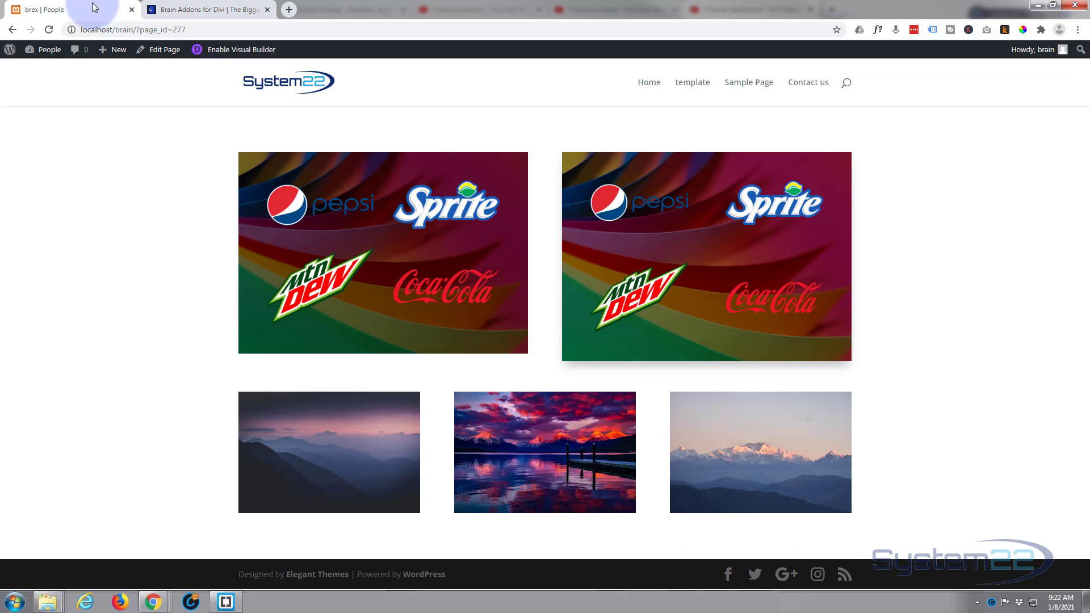